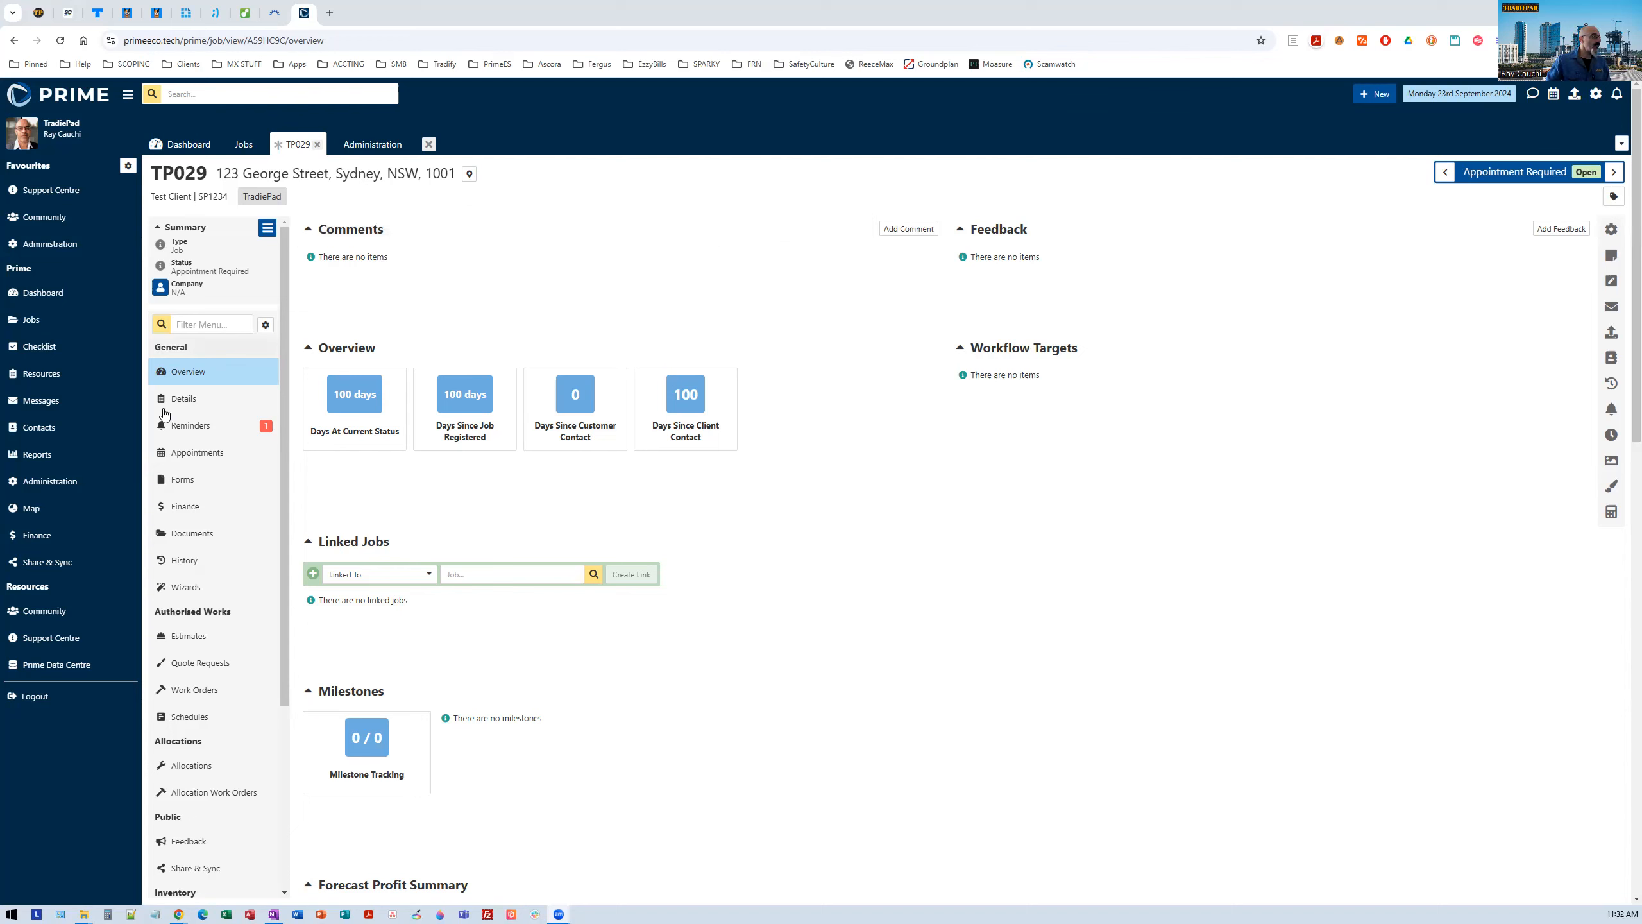
Step: Create a Job Triage wizard on job TP029 and start it
{"action": "left_click", "coordinate": [184, 589]}
{"action": "left_click", "coordinate": [422, 302]}
{"action": "left_click", "coordinate": [390, 314]}
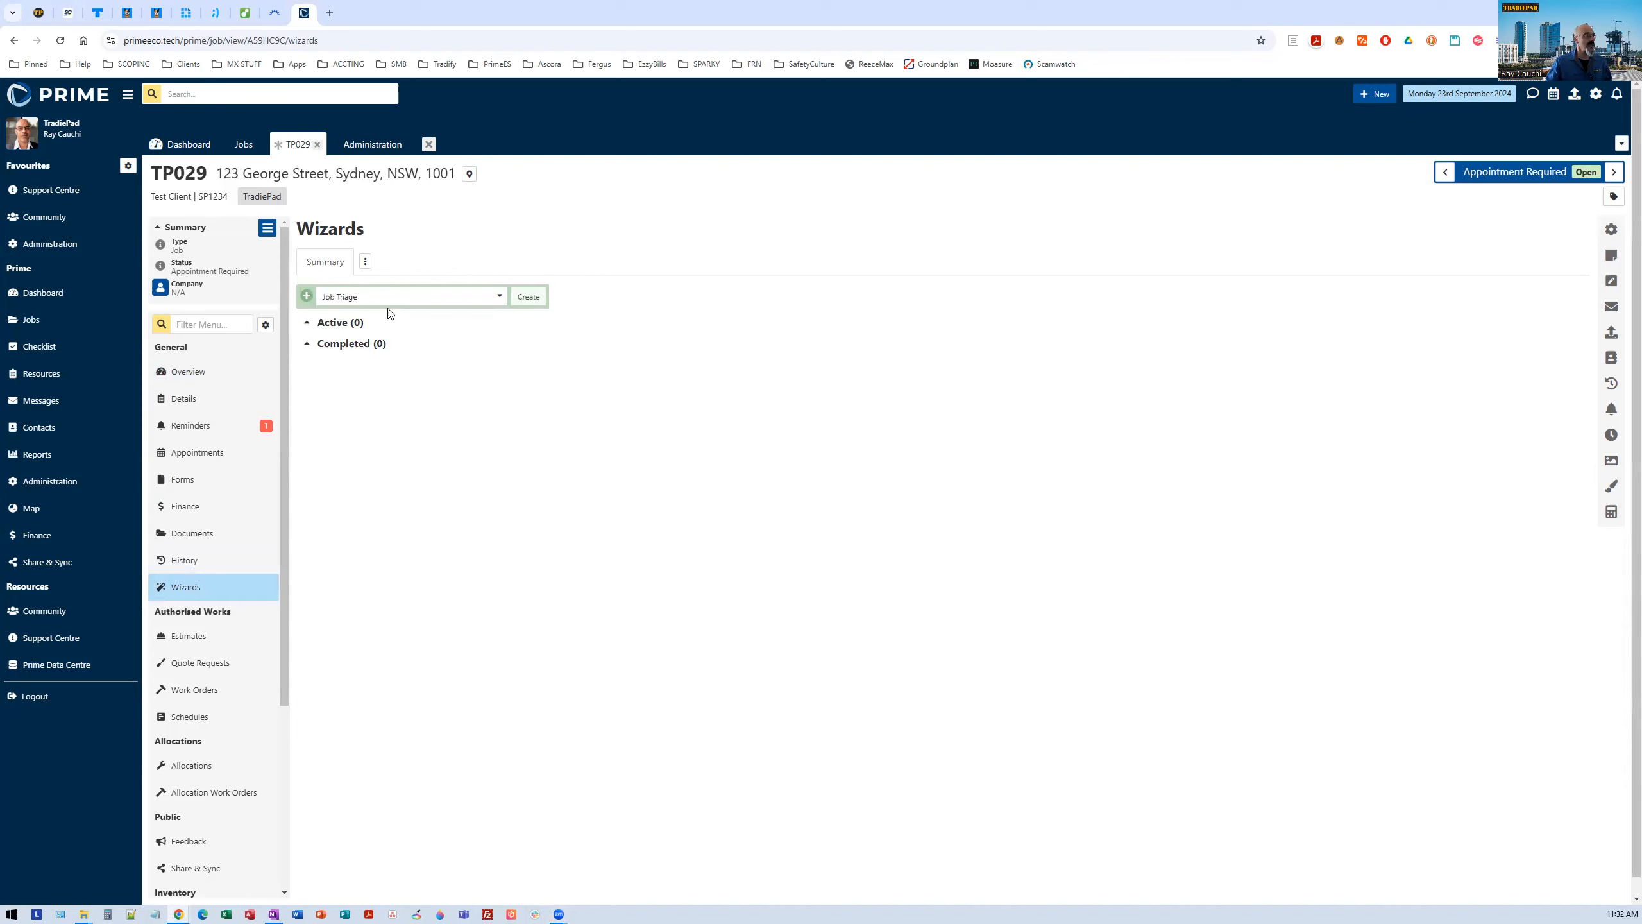
{"action": "left_click", "coordinate": [527, 298]}
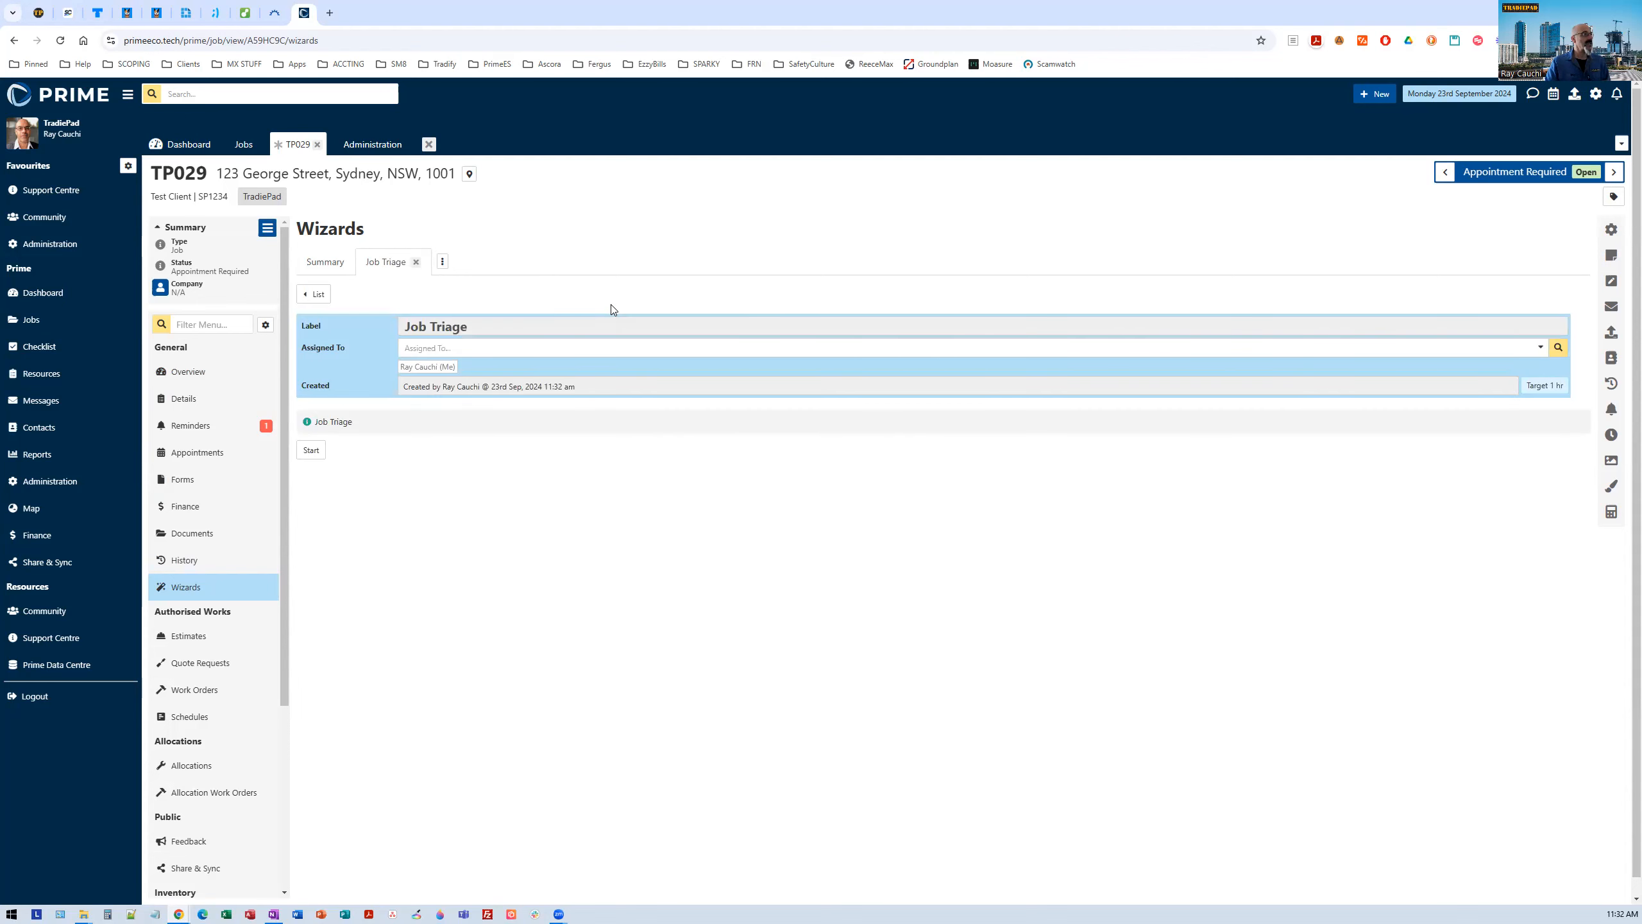
{"action": "left_click", "coordinate": [311, 449]}
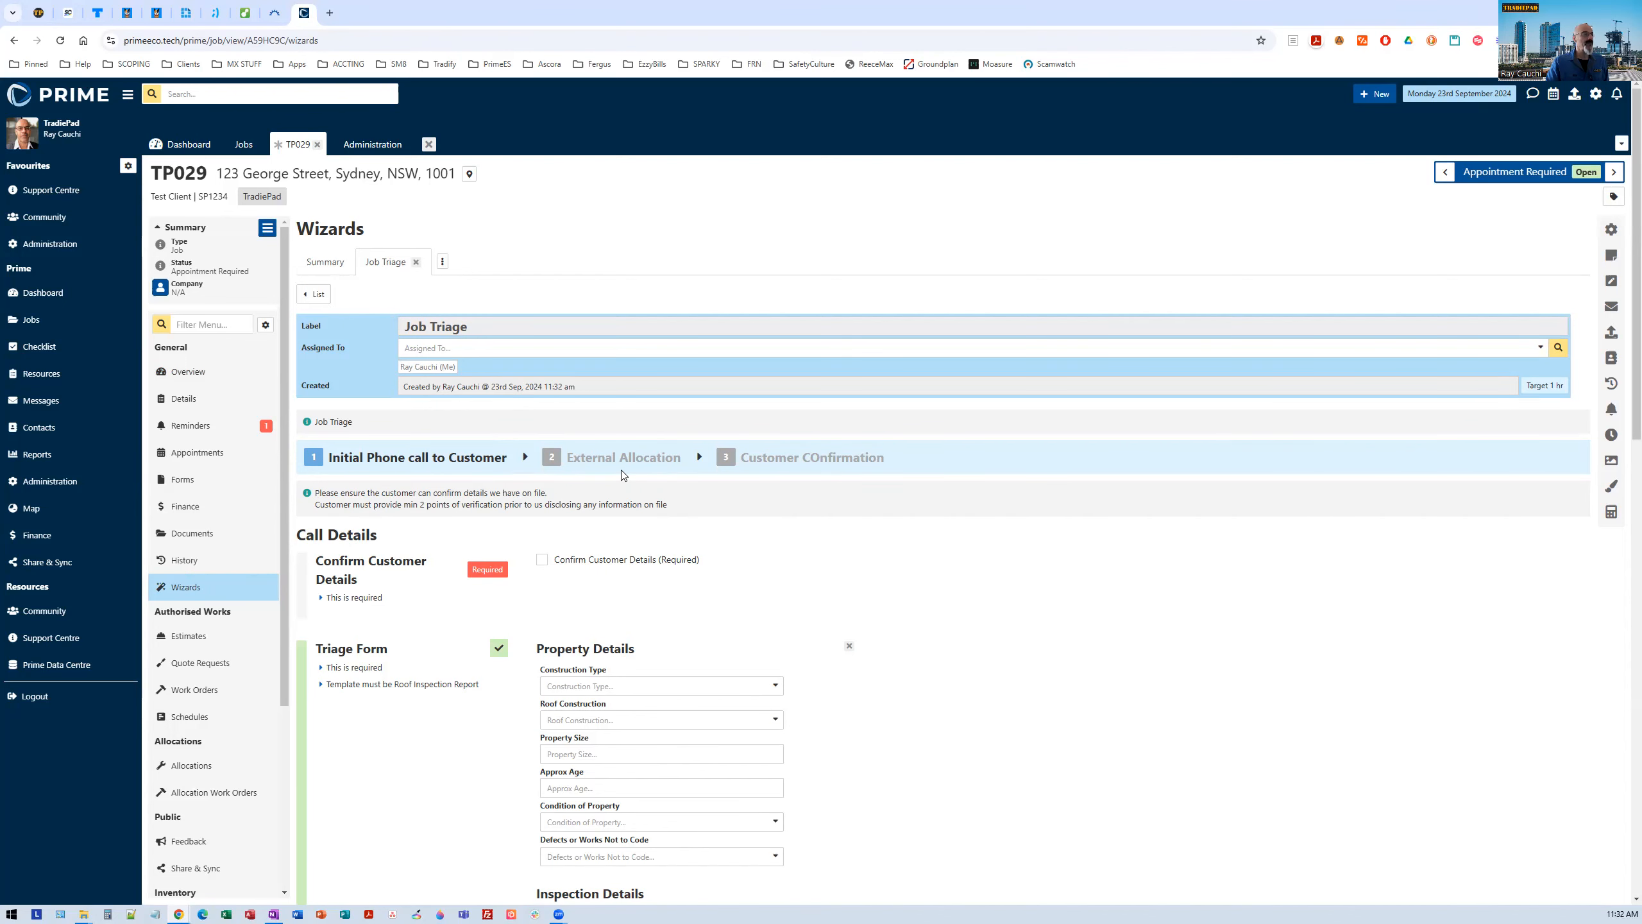
Step: Examine the required items in the Initial Phone call to Customer step, from confirming customer details to applying tags
{"action": "scroll", "coordinate": [640, 476], "scroll_direction": "down", "scroll_amount": 2}
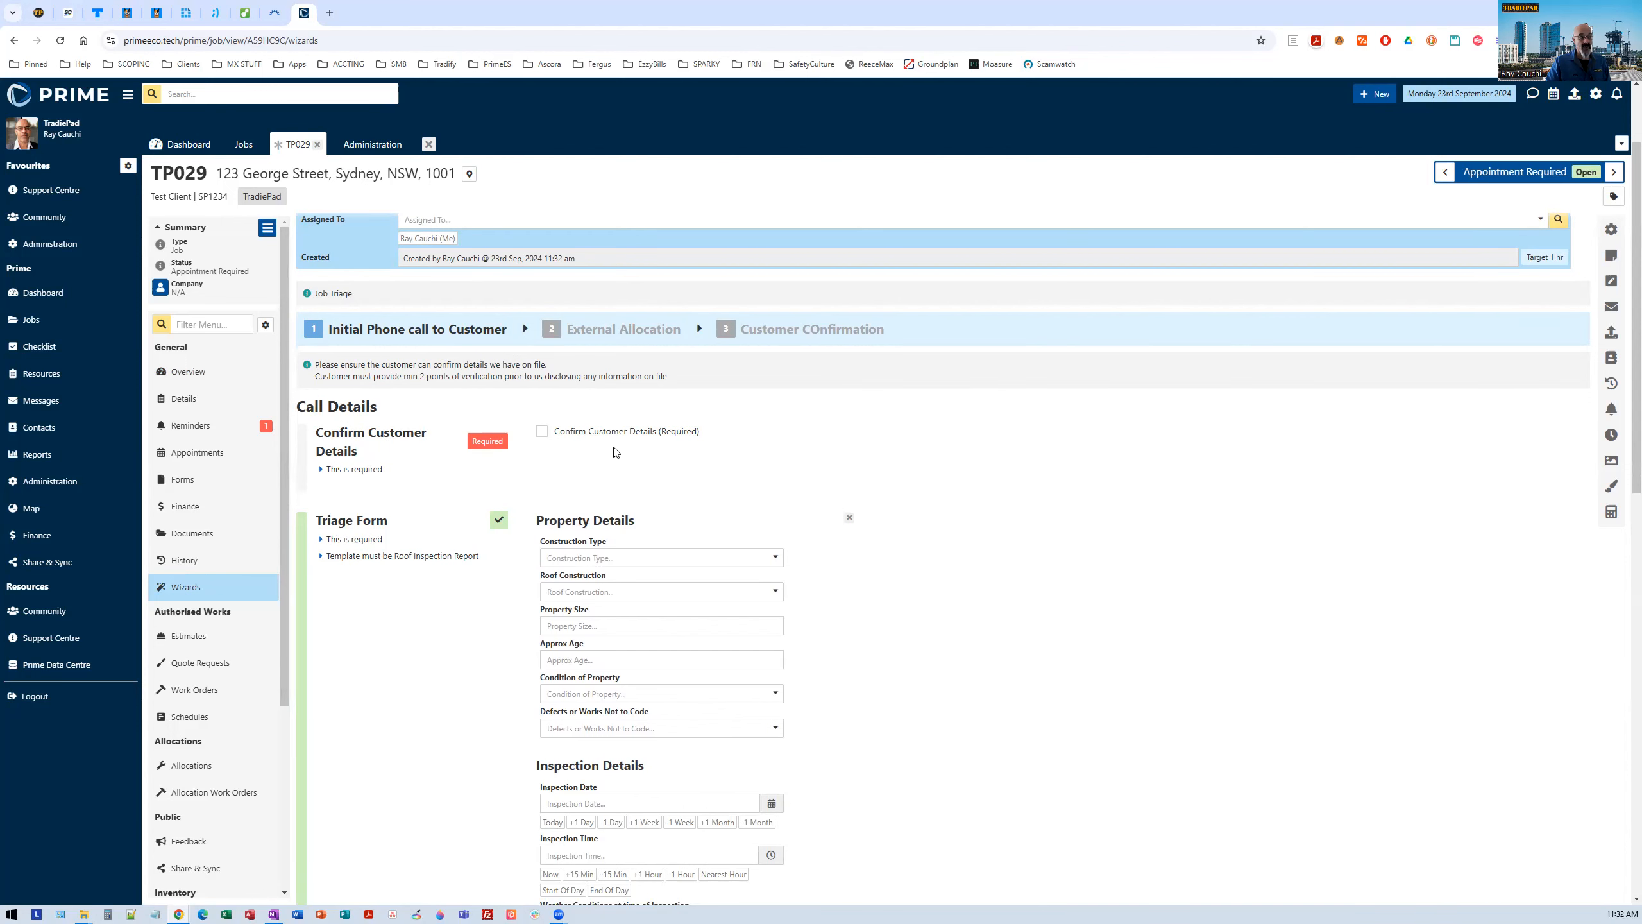
{"action": "scroll", "coordinate": [705, 534], "scroll_direction": "down", "scroll_amount": 4}
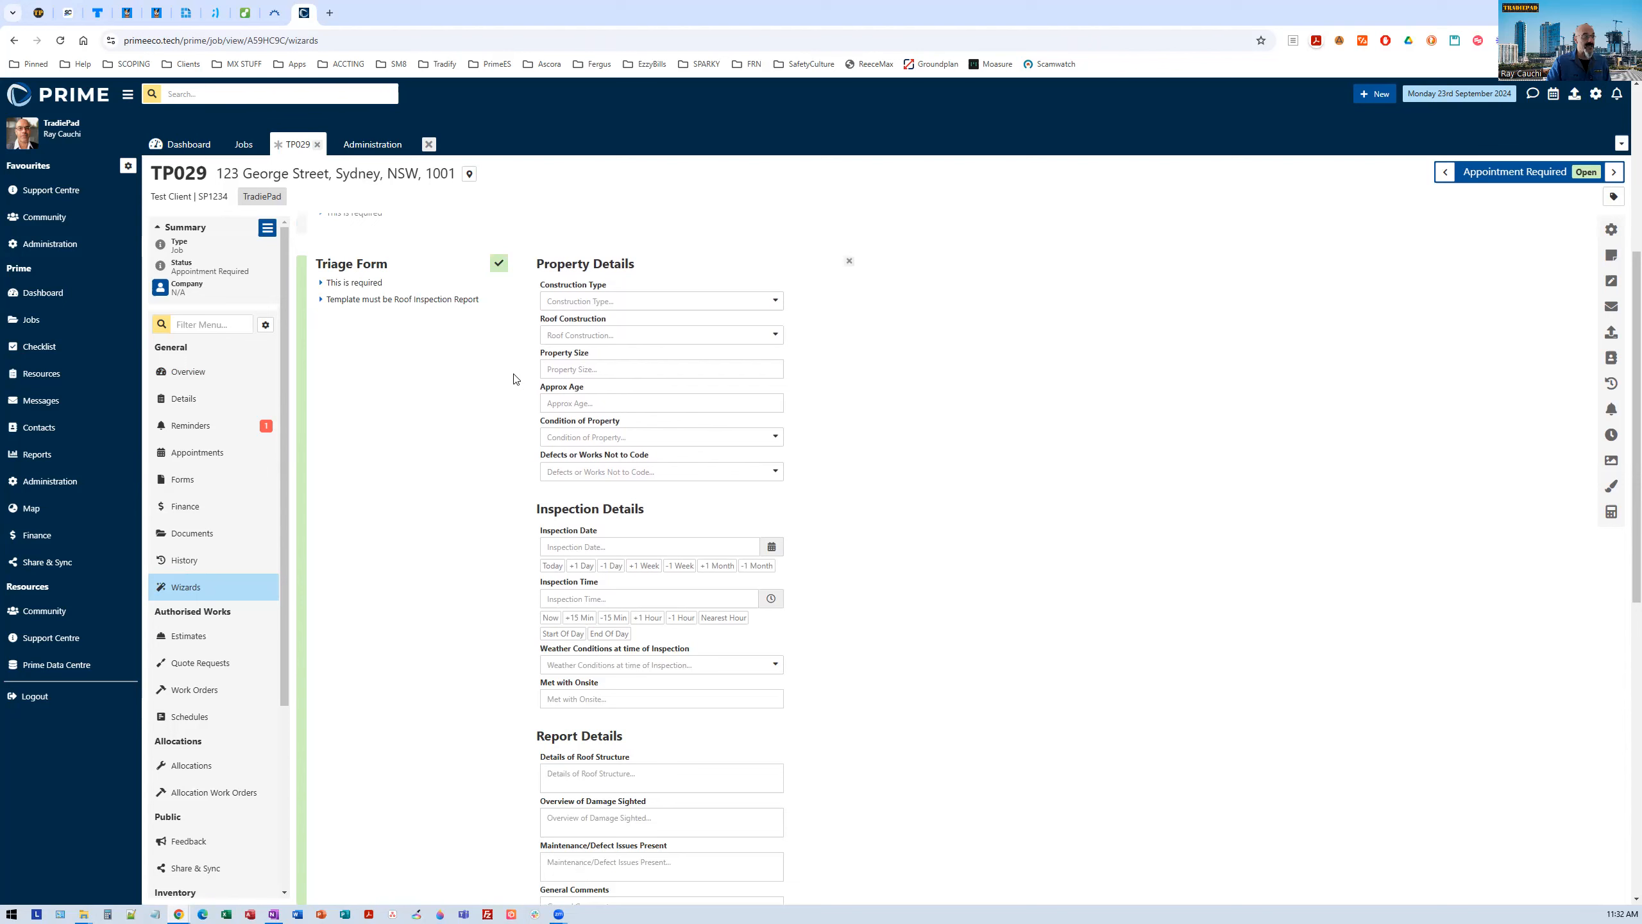
{"action": "scroll", "coordinate": [653, 655], "scroll_direction": "down", "scroll_amount": 1}
{"action": "scroll", "coordinate": [653, 655], "scroll_direction": "down", "scroll_amount": 5}
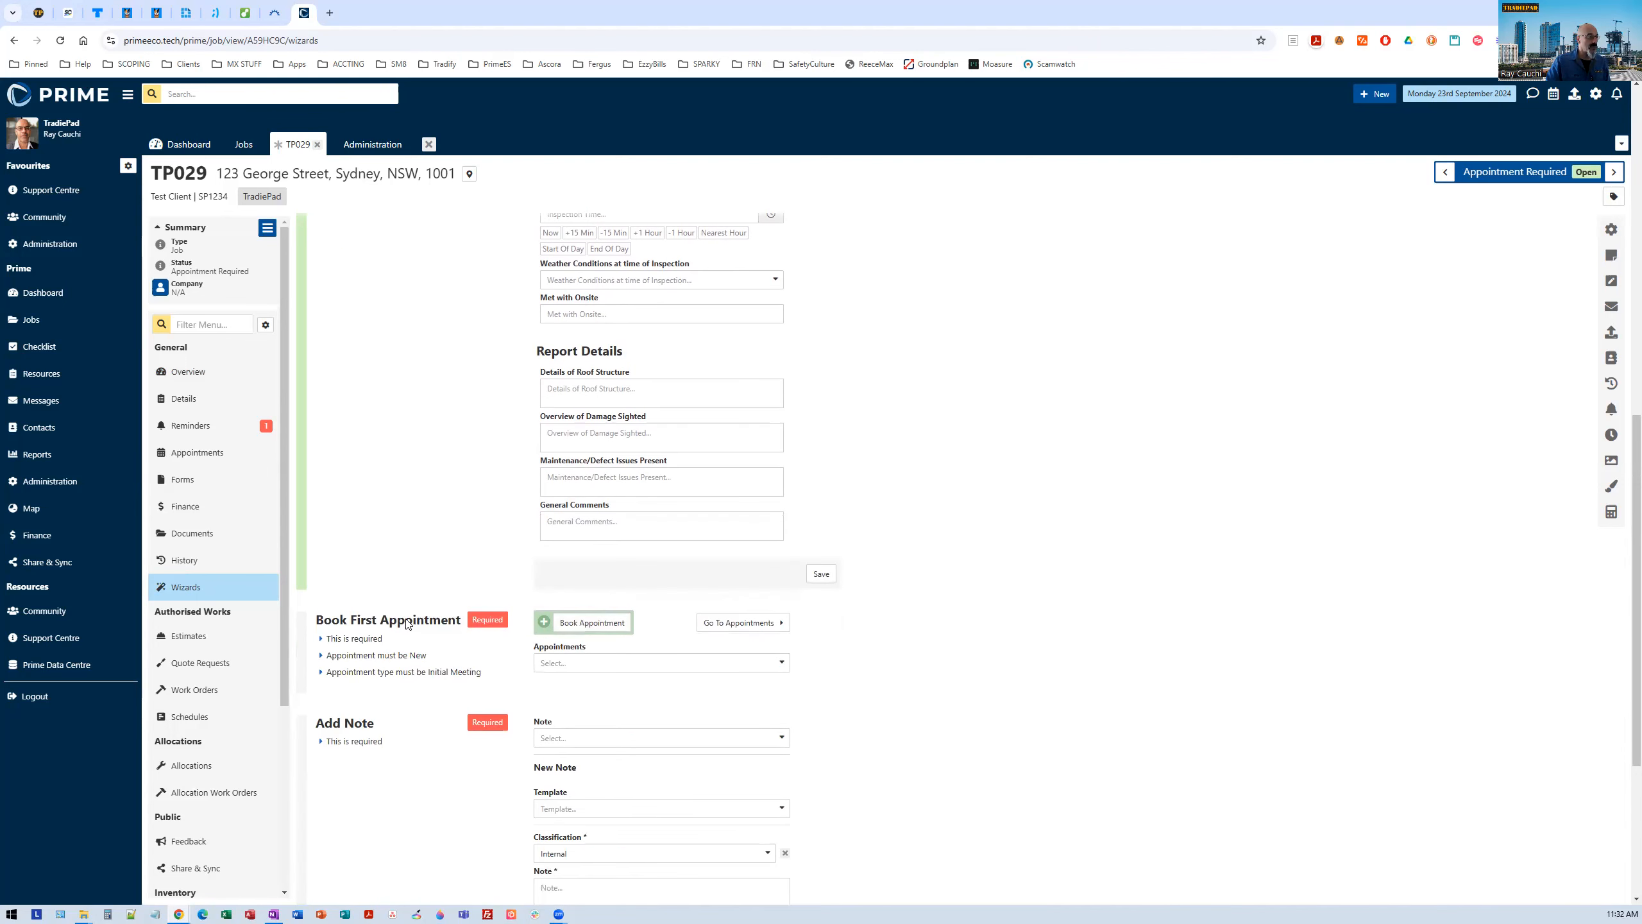
{"action": "scroll", "coordinate": [797, 744], "scroll_direction": "down", "scroll_amount": 3}
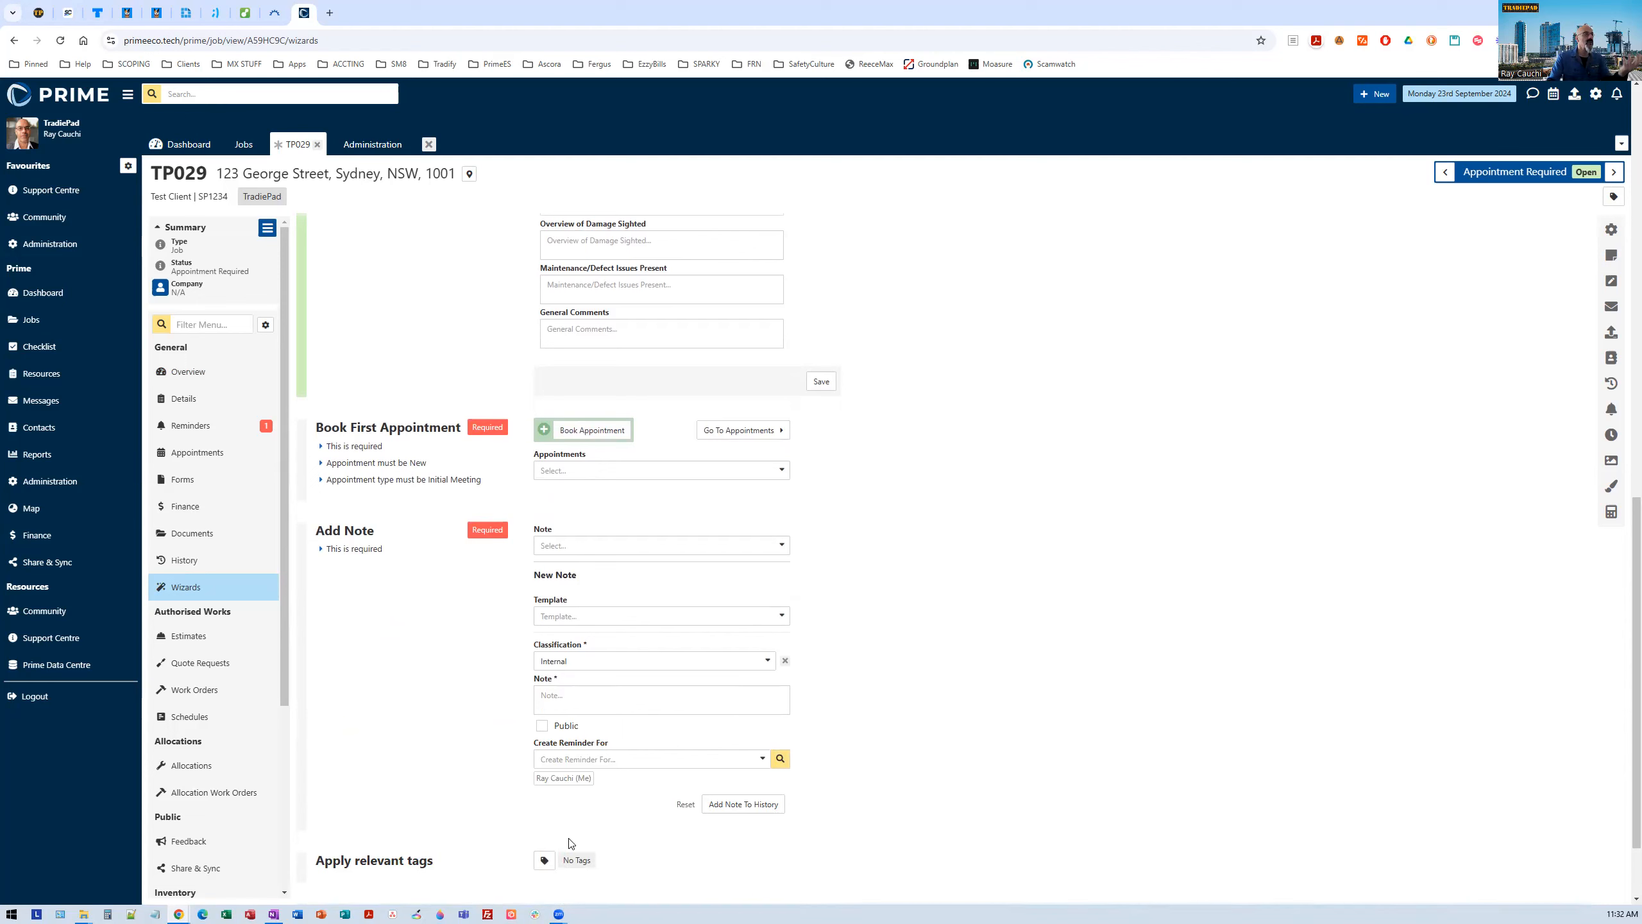
{"action": "scroll", "coordinate": [556, 737], "scroll_direction": "up", "scroll_amount": 5}
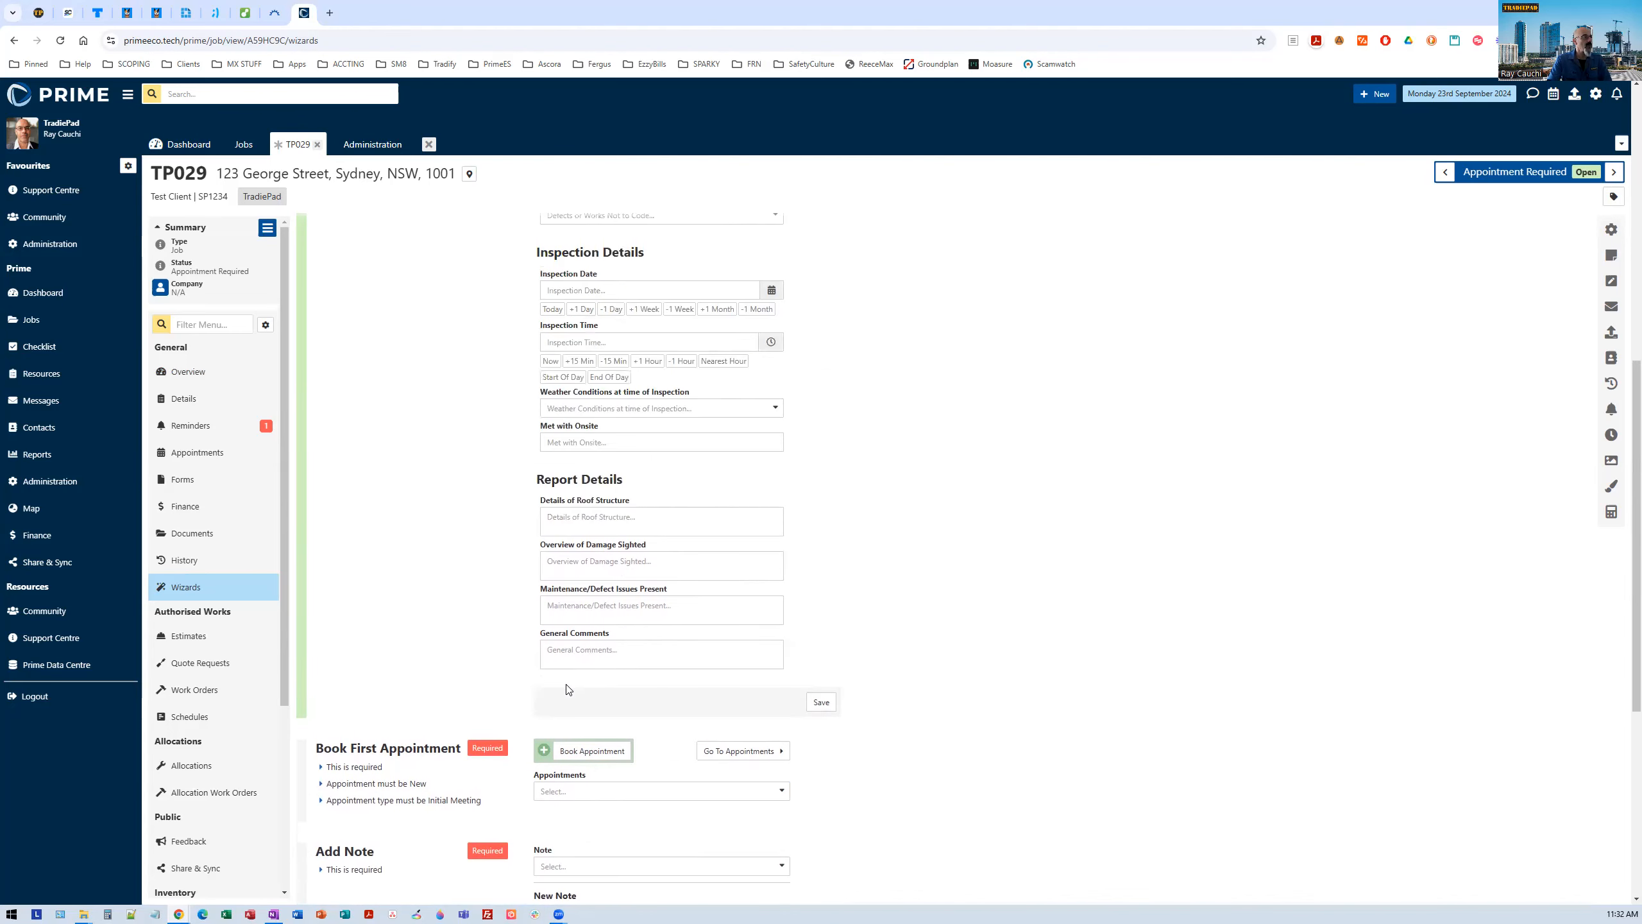
{"action": "scroll", "coordinate": [568, 690], "scroll_direction": "up", "scroll_amount": 10}
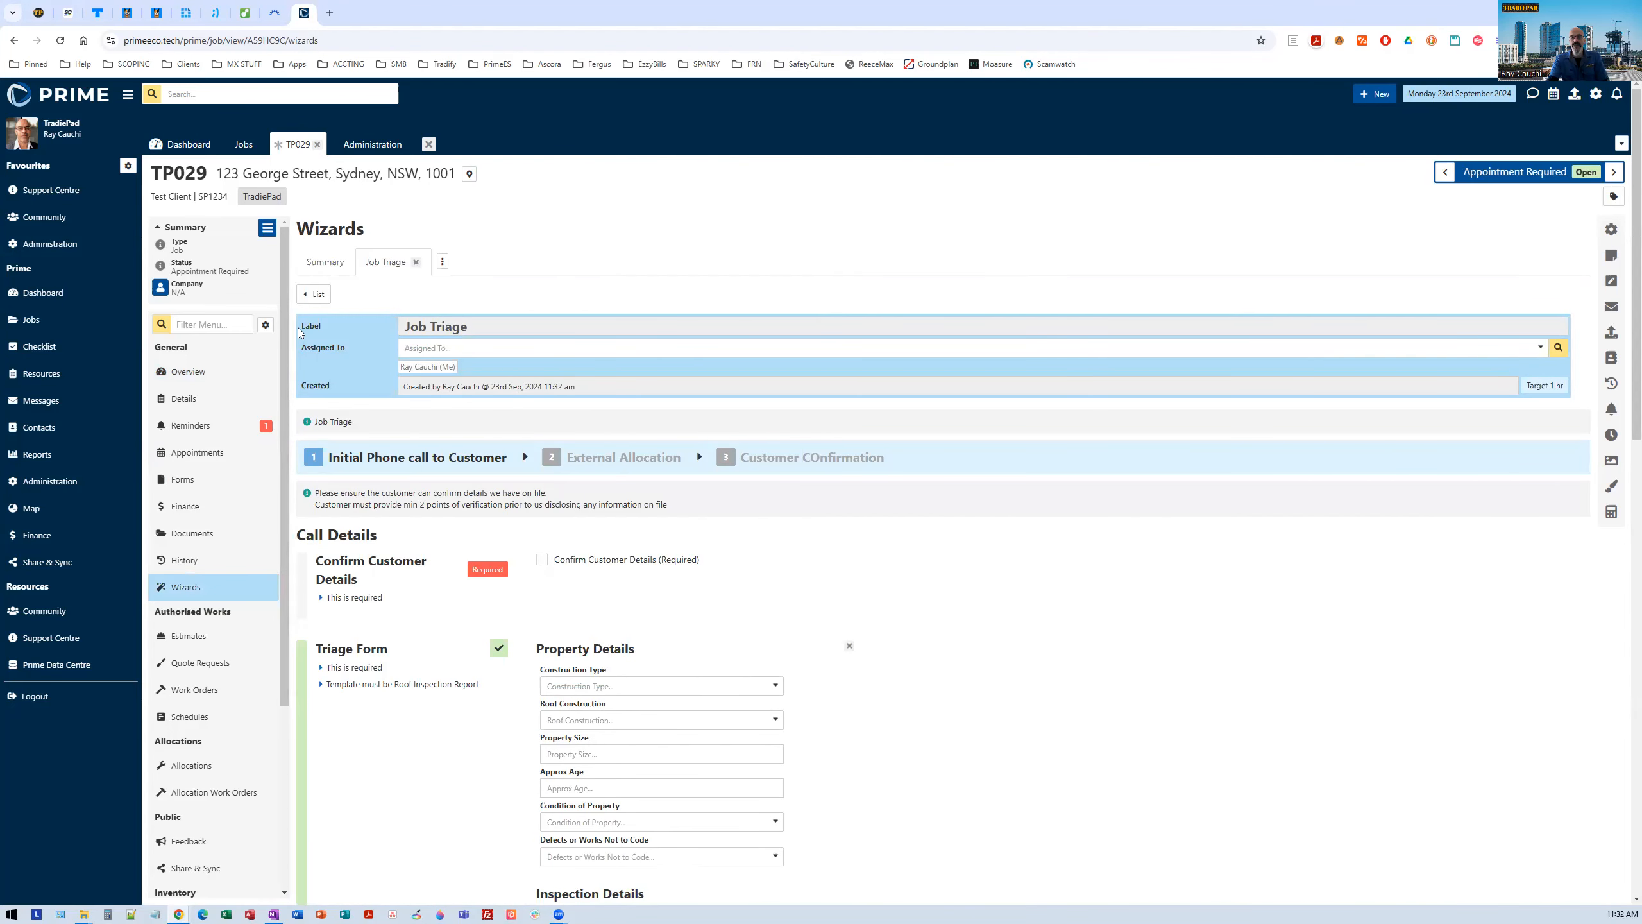
Step: Switch to the open Administration page and filter its settings menu for "wiz"
{"action": "left_click", "coordinate": [363, 144]}
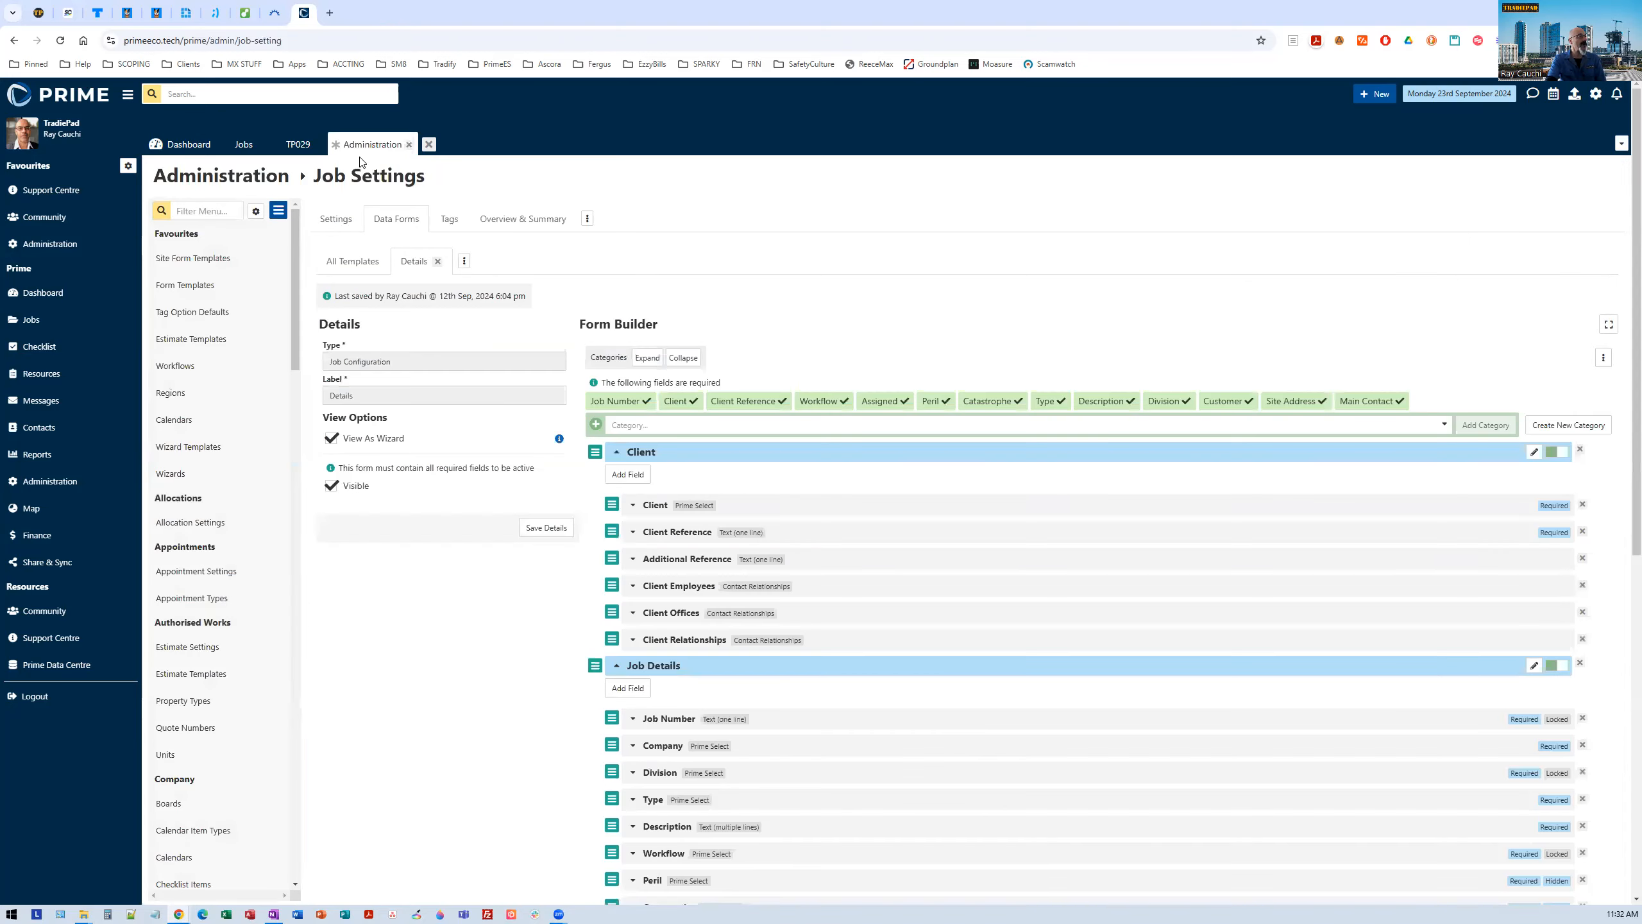
{"action": "left_click_drag", "start_coordinate": [293, 632], "coordinate": [293, 222]}
{"action": "type", "text": "wiz"}
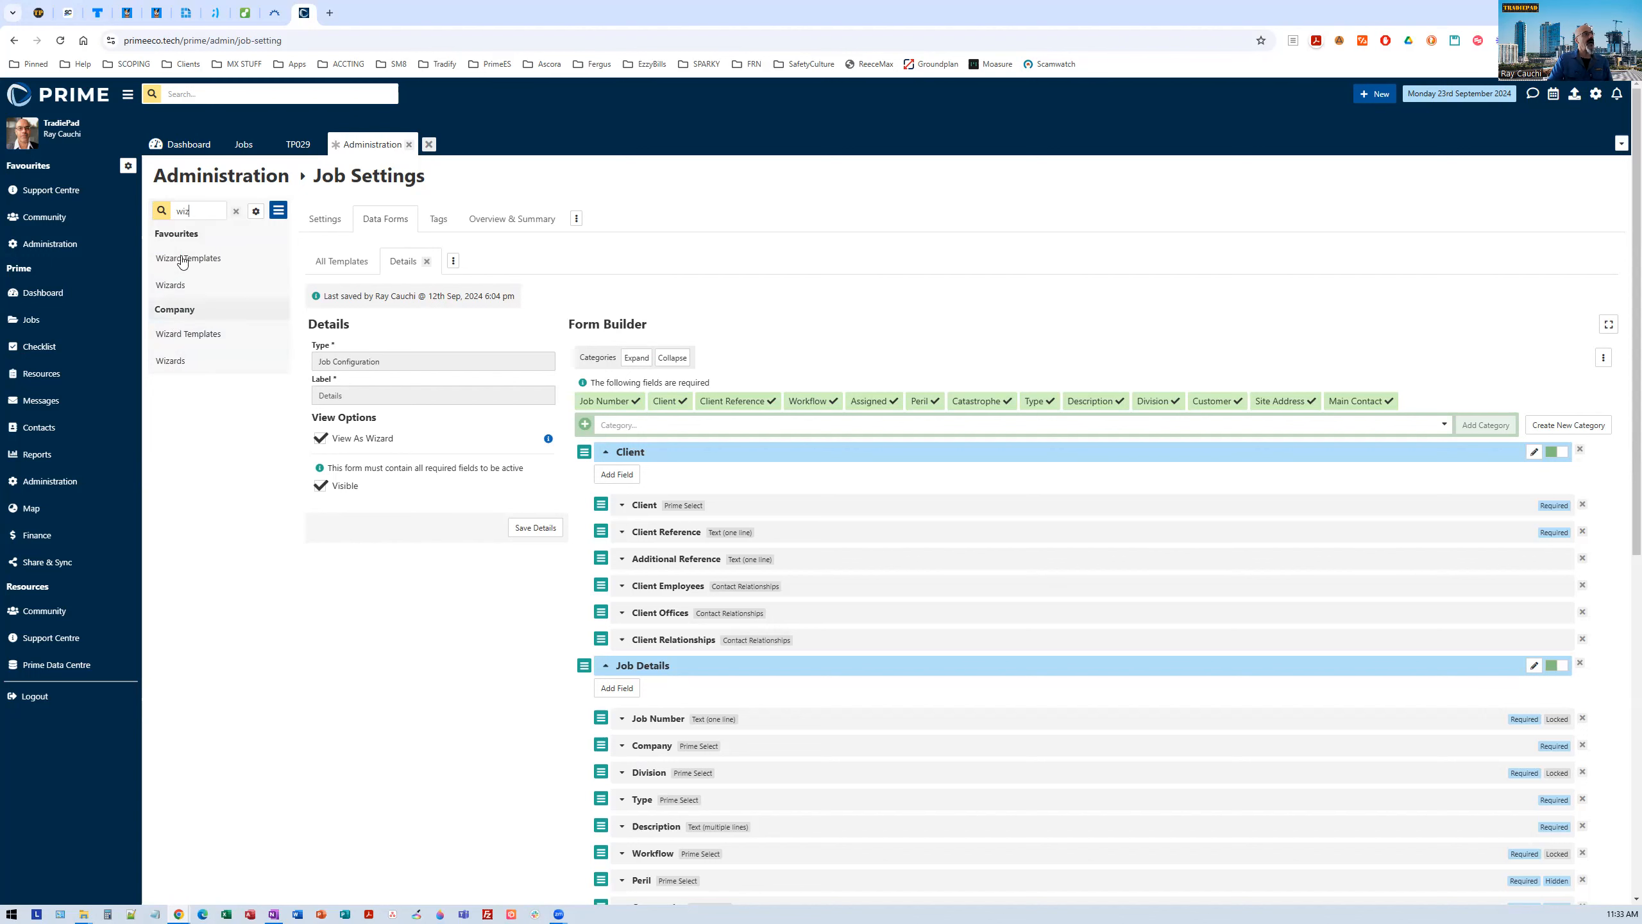
Step: Find Roles in the administration settings with "rol" and check the Administrator role's Wizard permissions
{"action": "left_click_drag", "start_coordinate": [198, 212], "coordinate": [173, 214]}
{"action": "type", "text": "rol"}
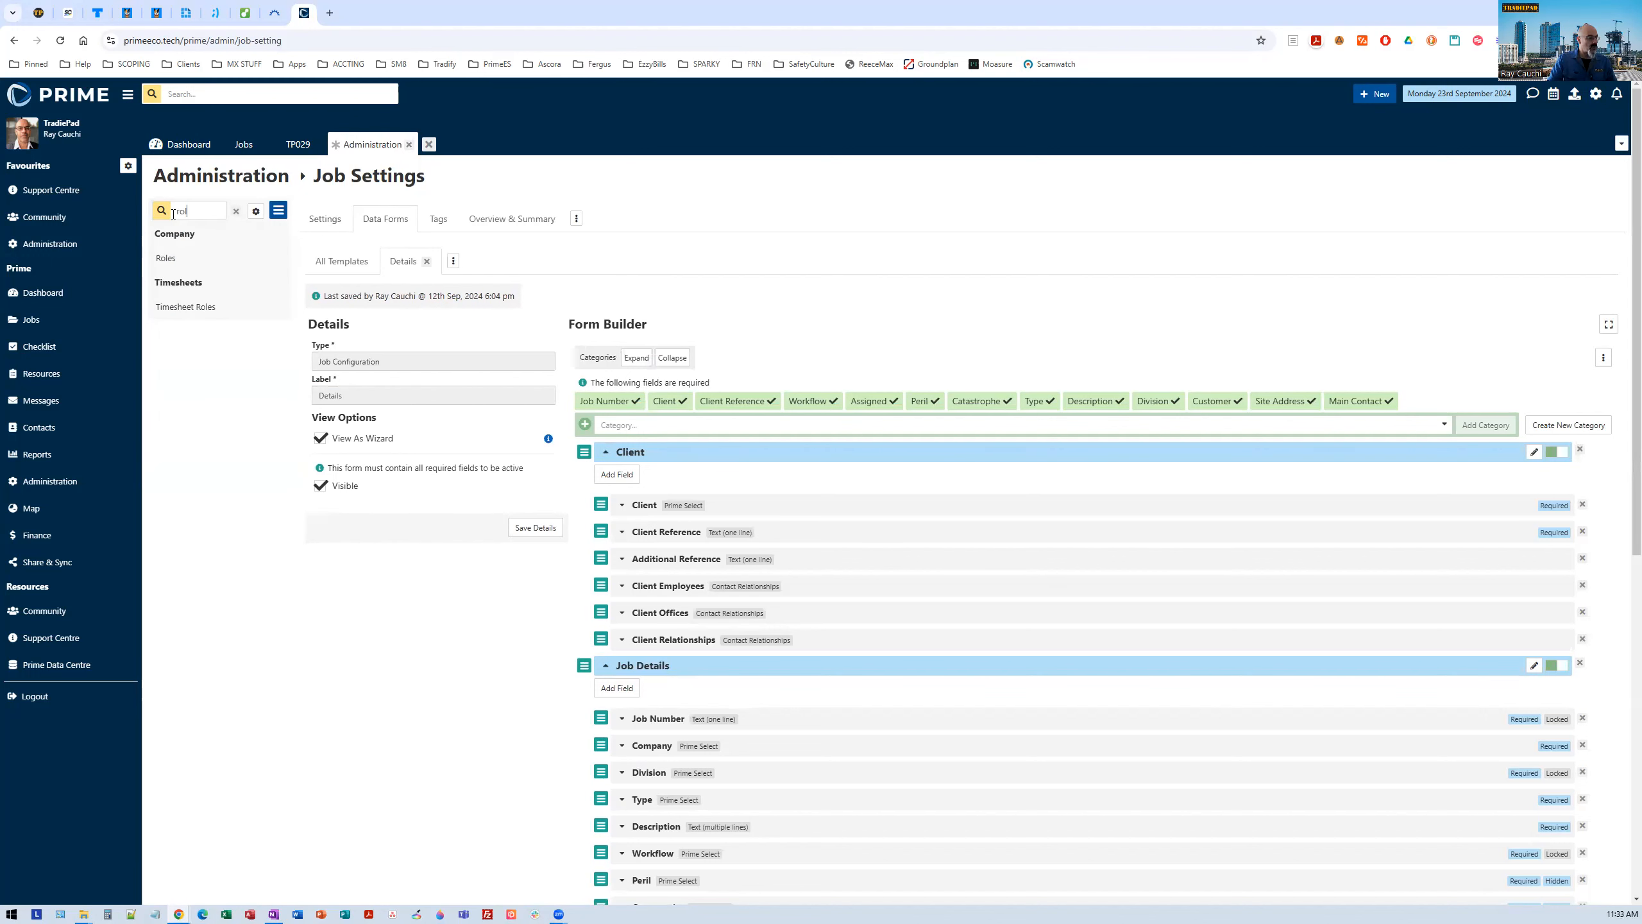
{"action": "left_click", "coordinate": [251, 256]}
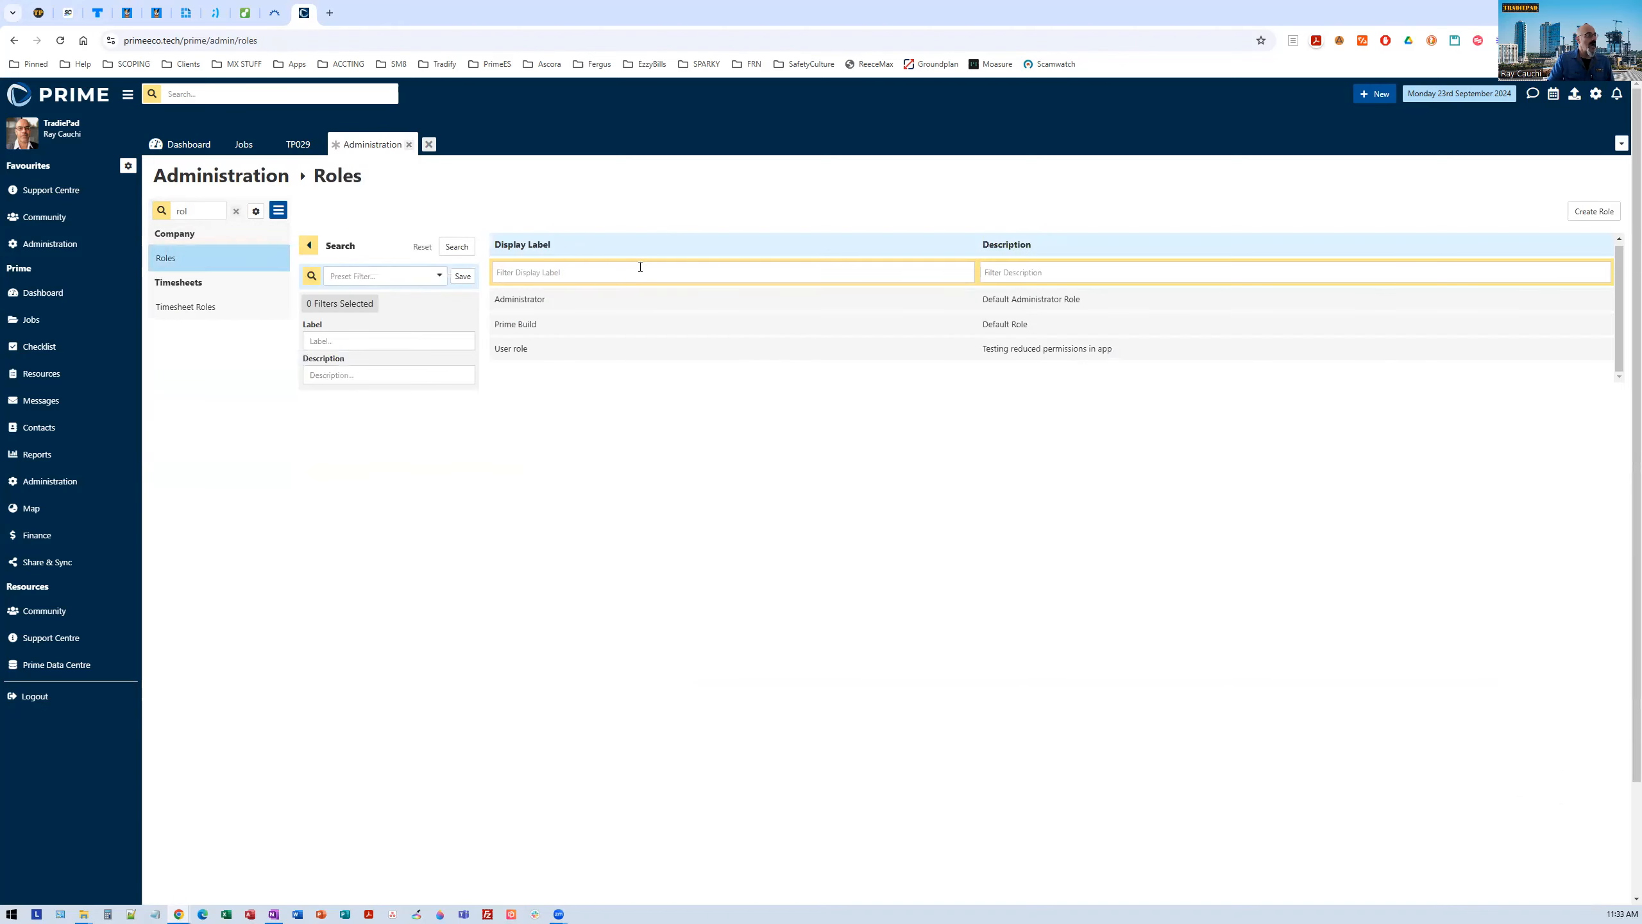
{"action": "left_click", "coordinate": [578, 299]}
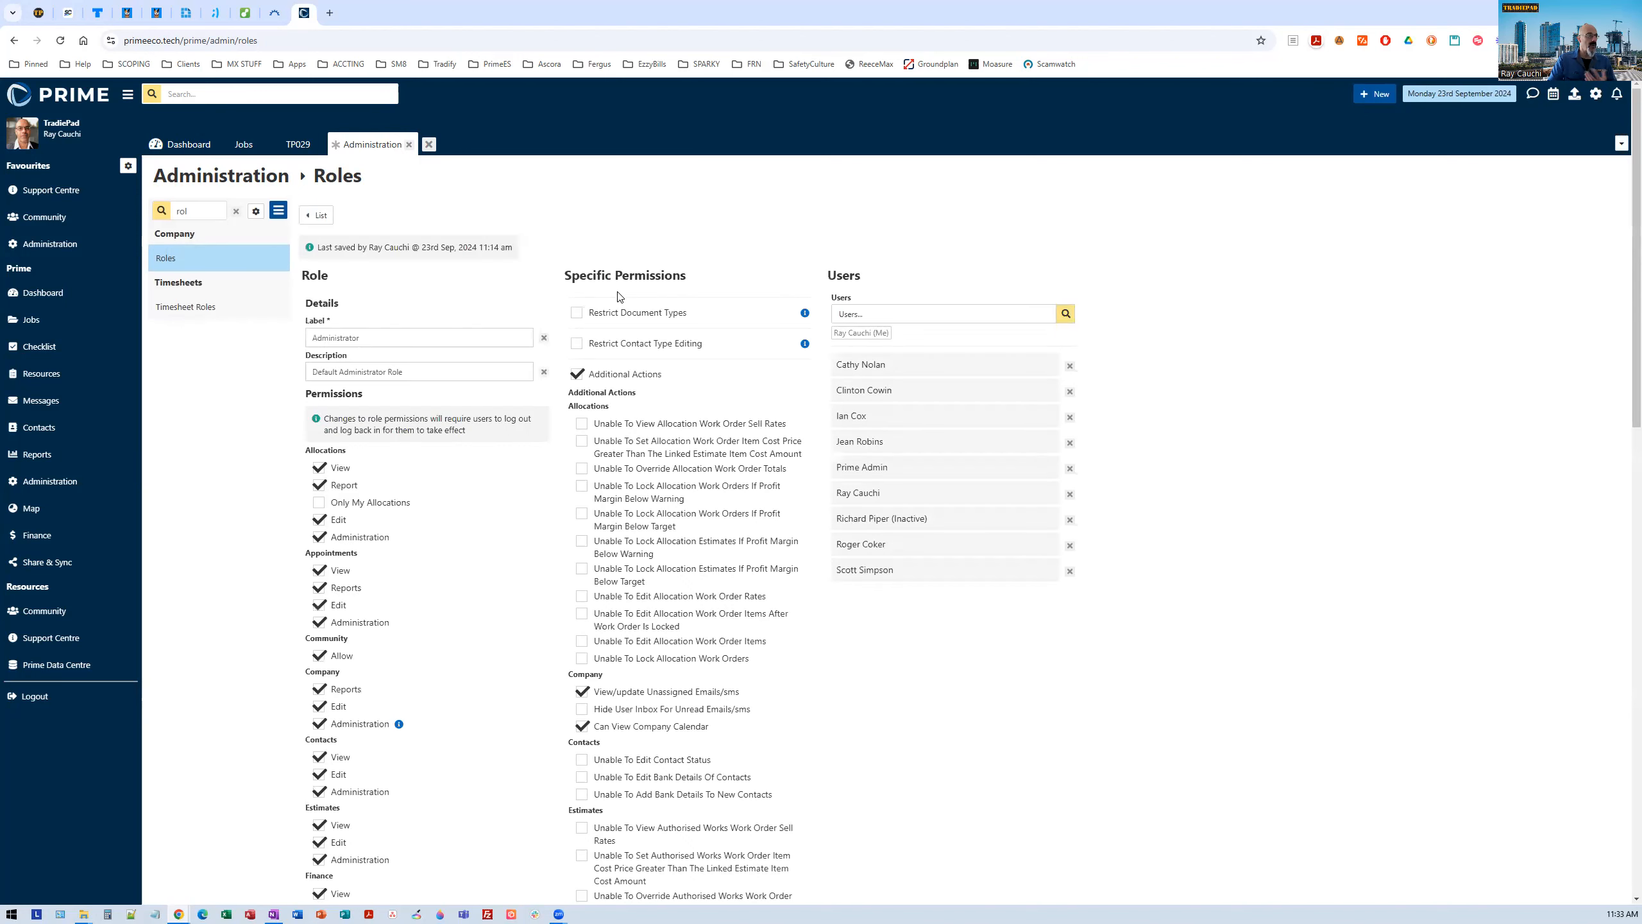
{"action": "scroll", "coordinate": [451, 480], "scroll_direction": "down", "scroll_amount": 8}
{"action": "scroll", "coordinate": [451, 480], "scroll_direction": "down", "scroll_amount": 9}
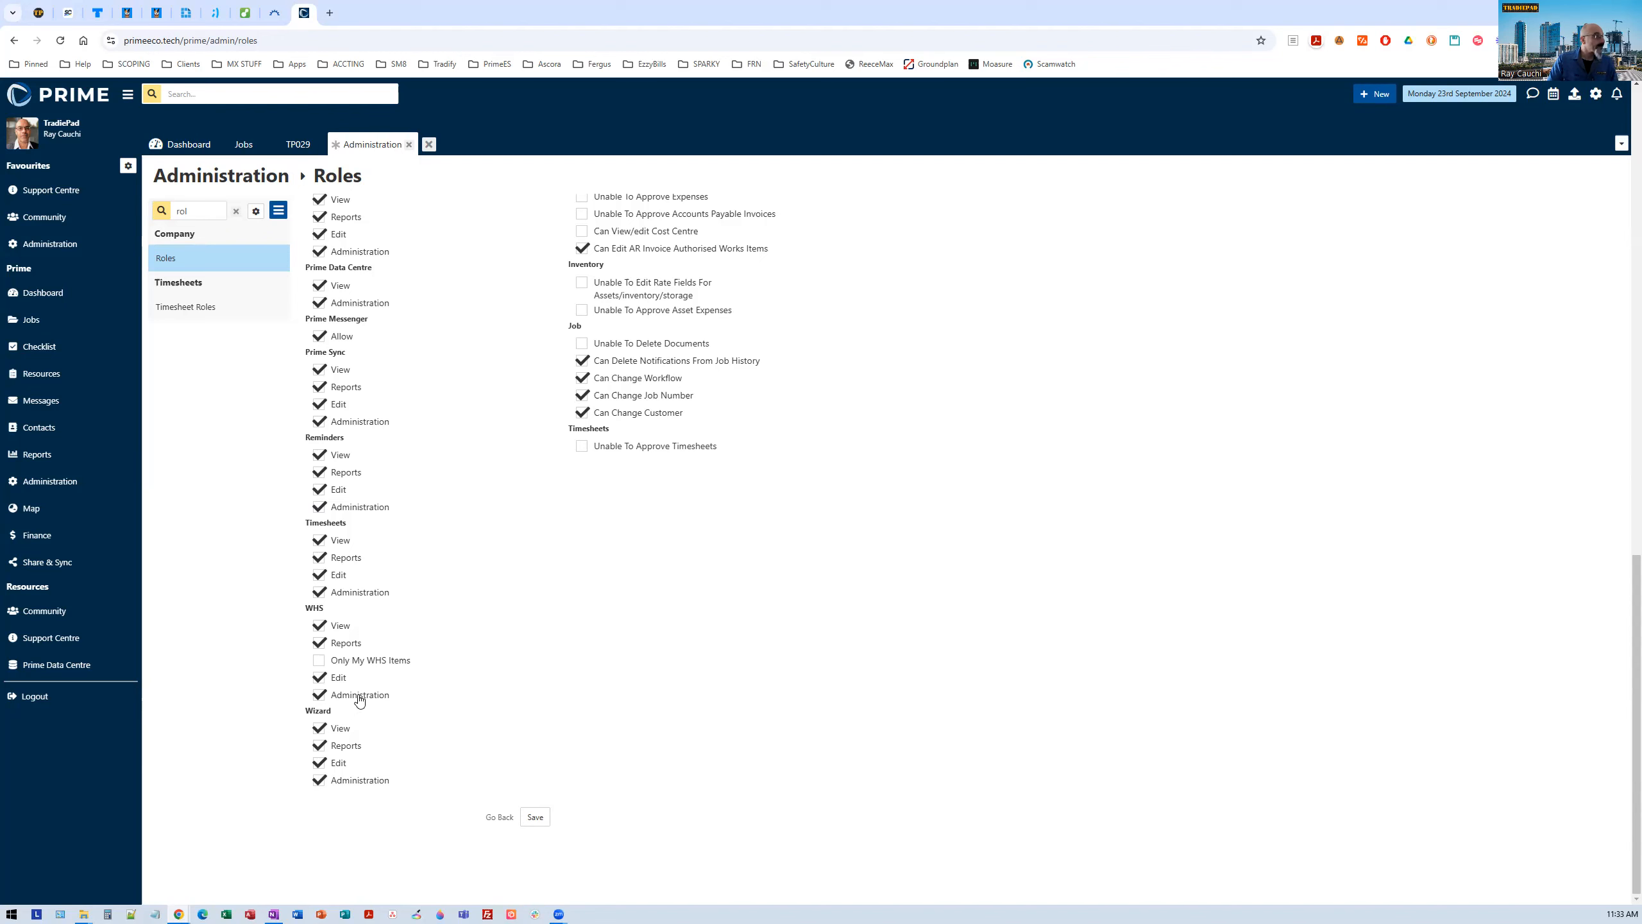
{"action": "scroll", "coordinate": [267, 385], "scroll_direction": "up", "scroll_amount": 5}
{"action": "scroll", "coordinate": [257, 349], "scroll_direction": "up", "scroll_amount": 5}
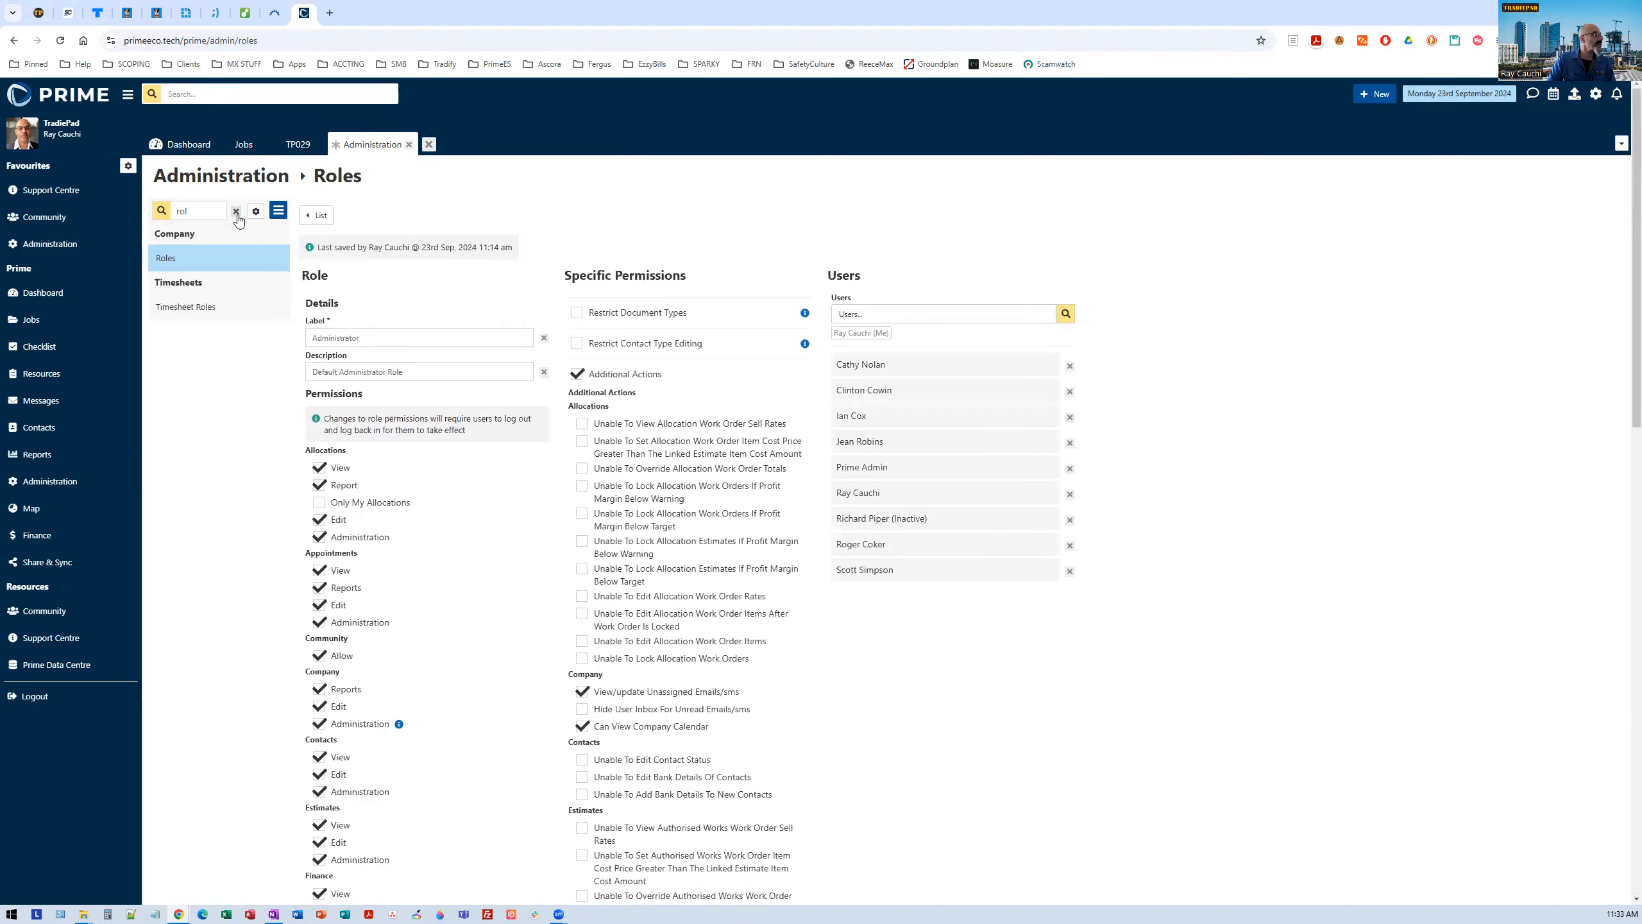
Step: Clear the settings filter, view the existing wizards, and check the type options for a new wizard template
{"action": "left_click", "coordinate": [236, 211]}
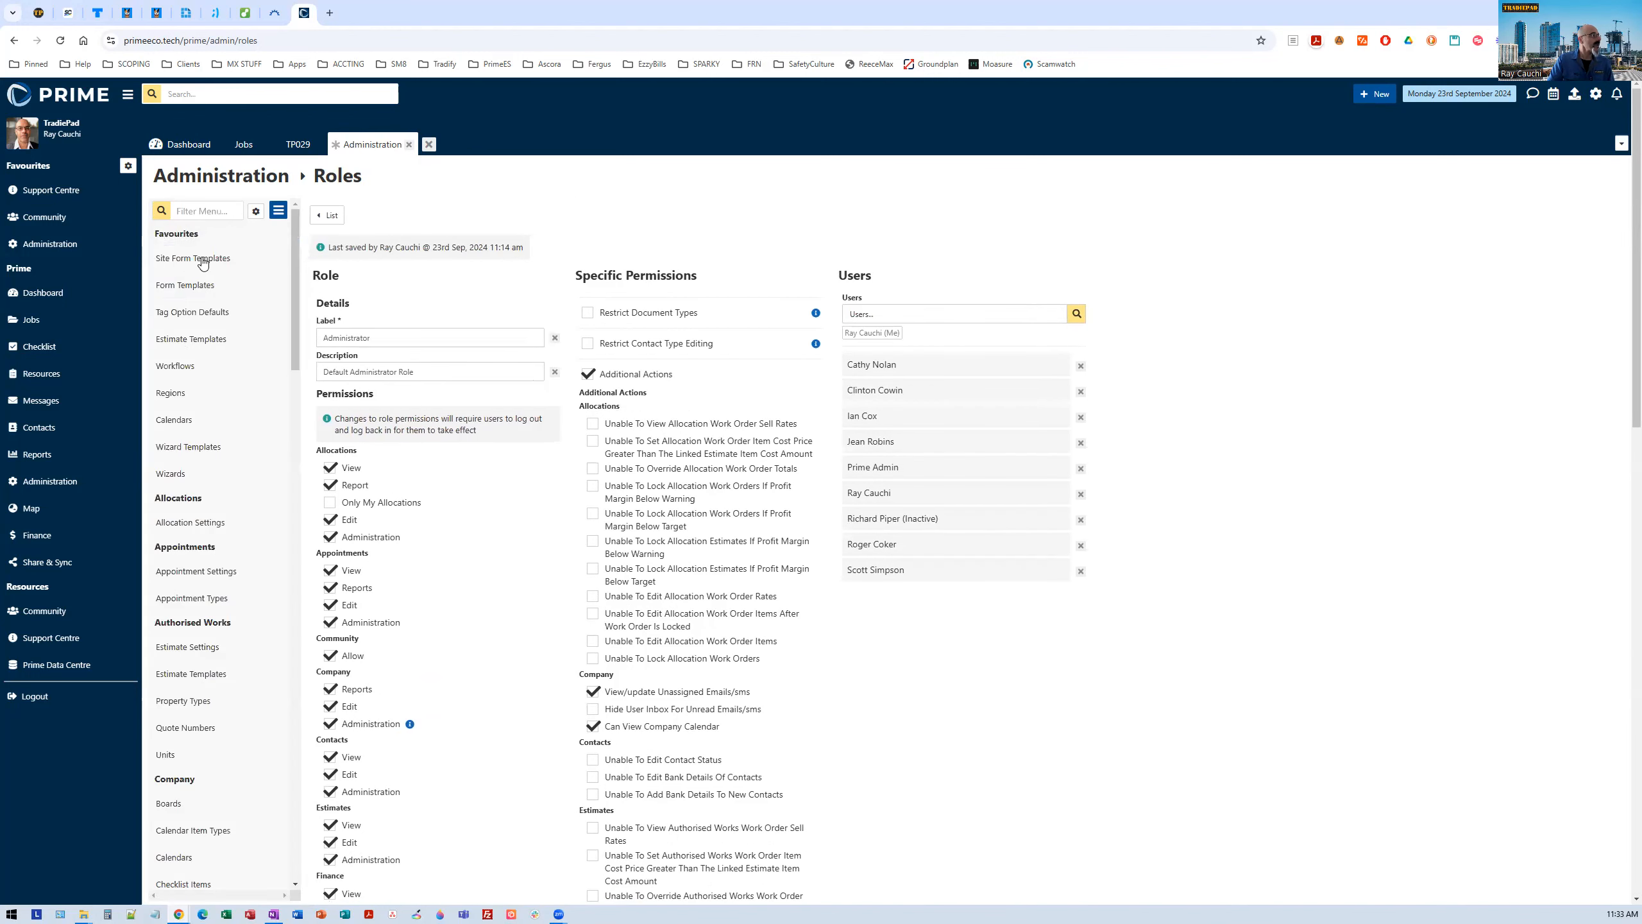
{"action": "left_click", "coordinate": [170, 475]}
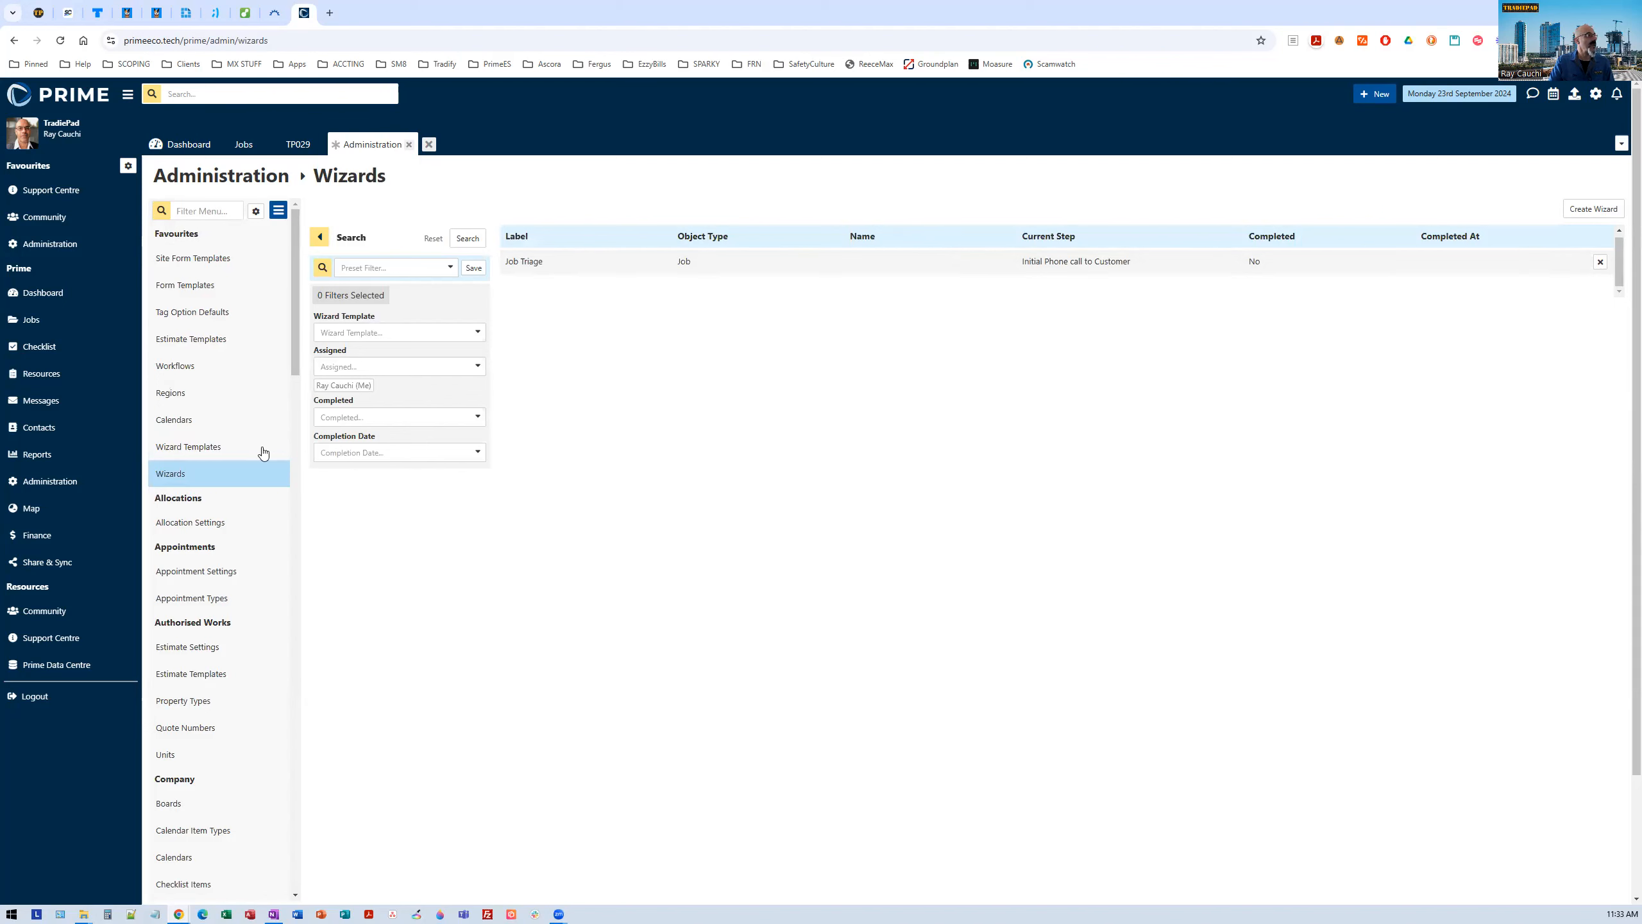
{"action": "left_click", "coordinate": [209, 445]}
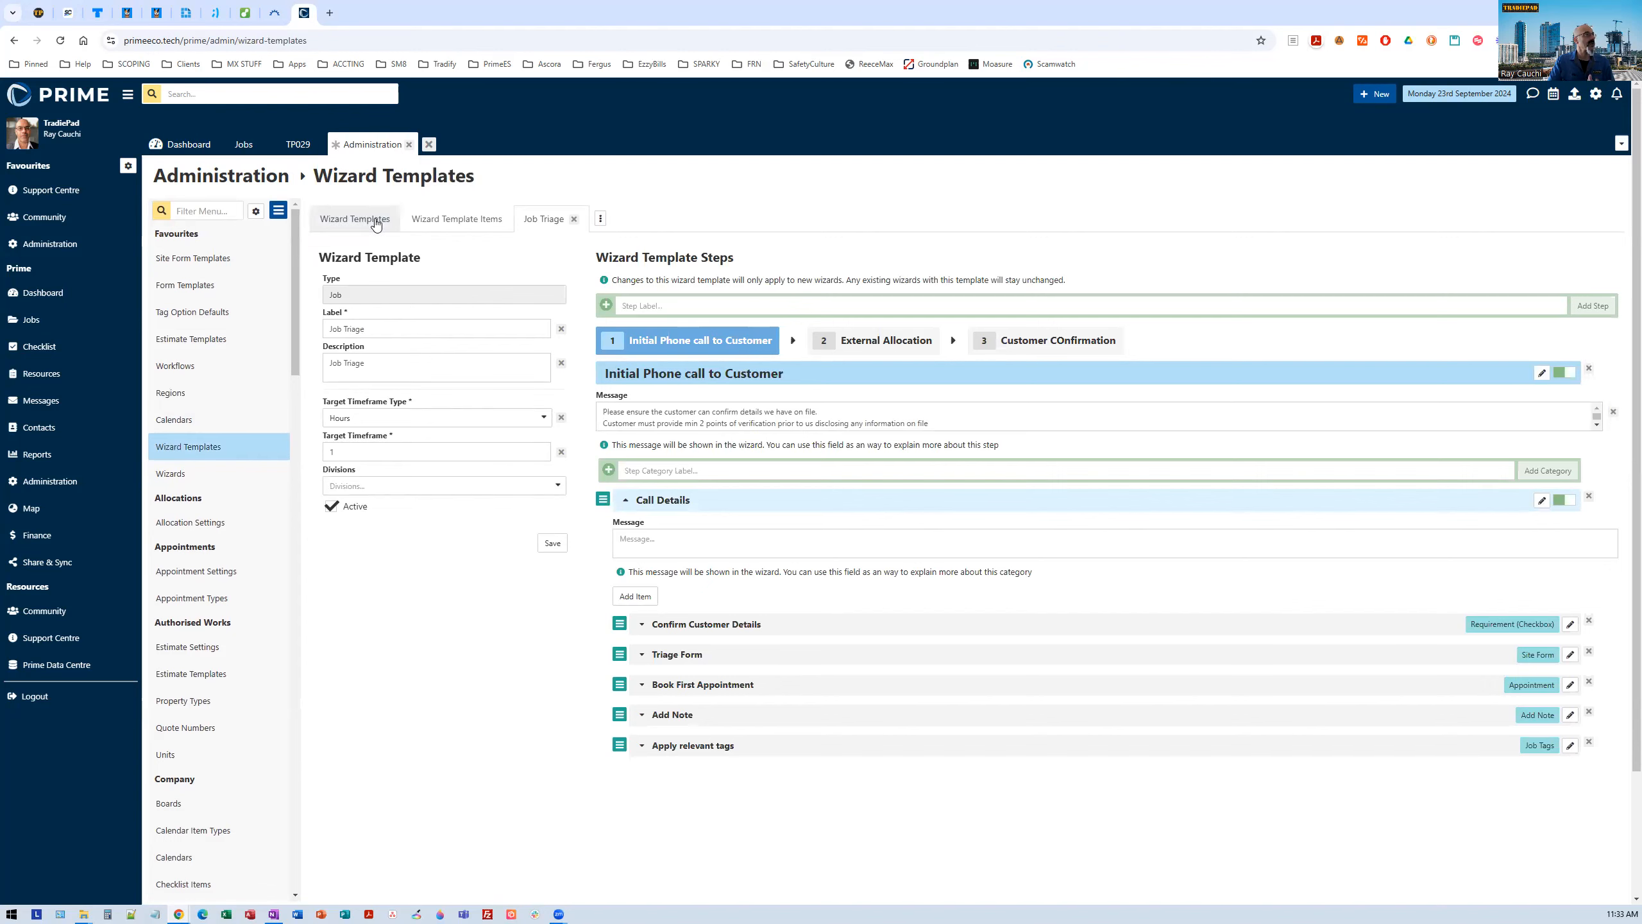
{"action": "left_click", "coordinate": [376, 221]}
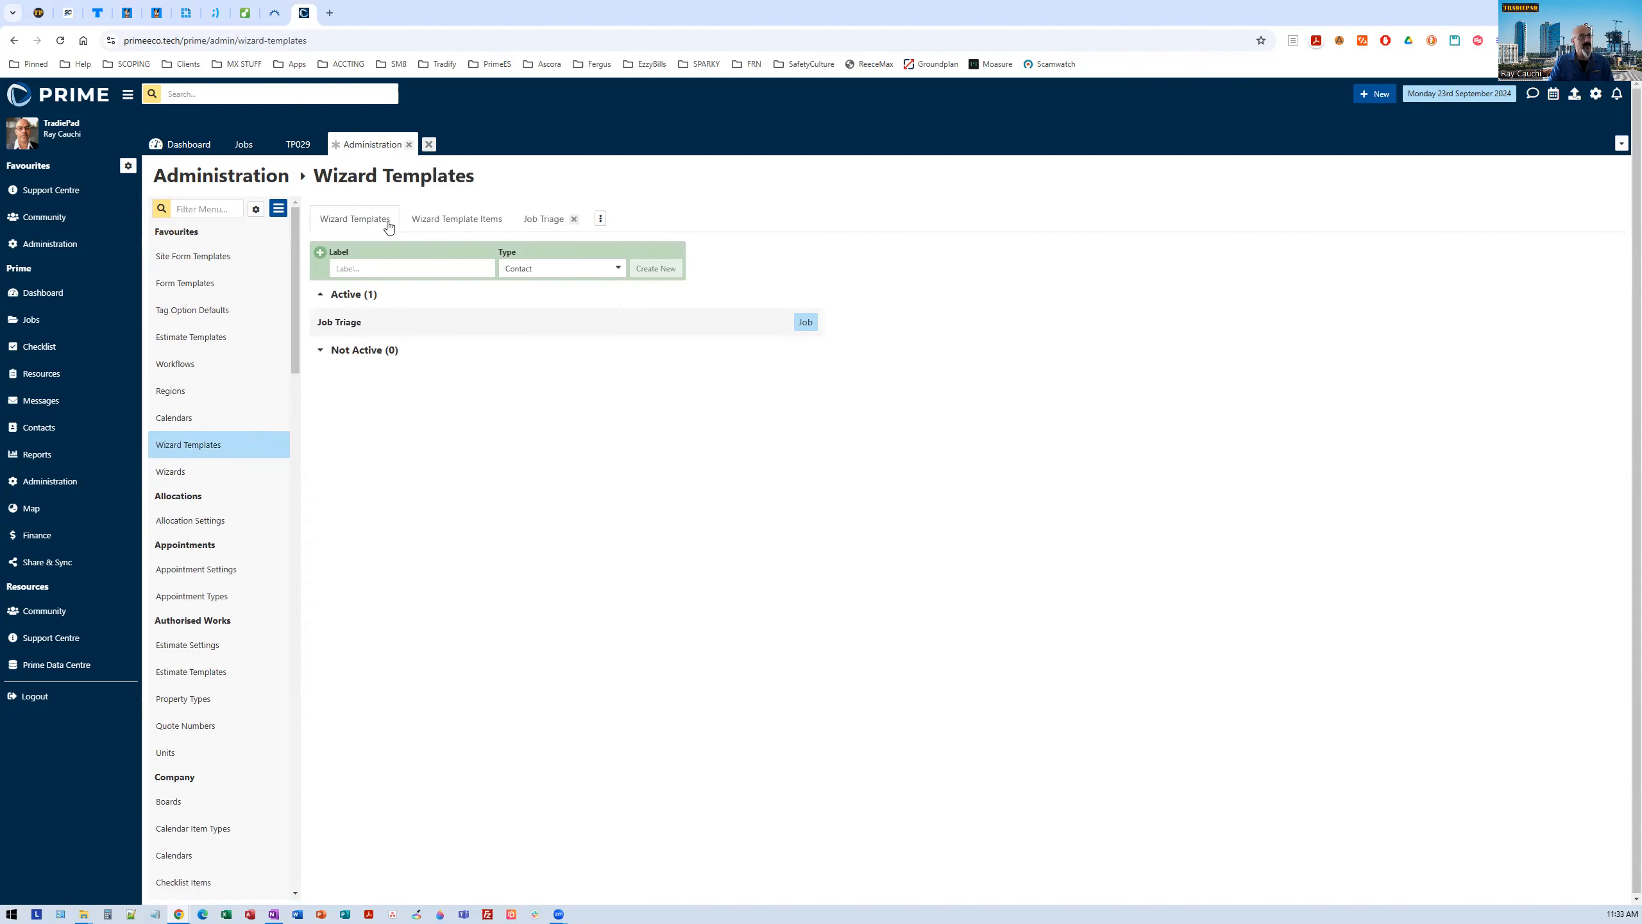
{"action": "left_click", "coordinate": [418, 267]}
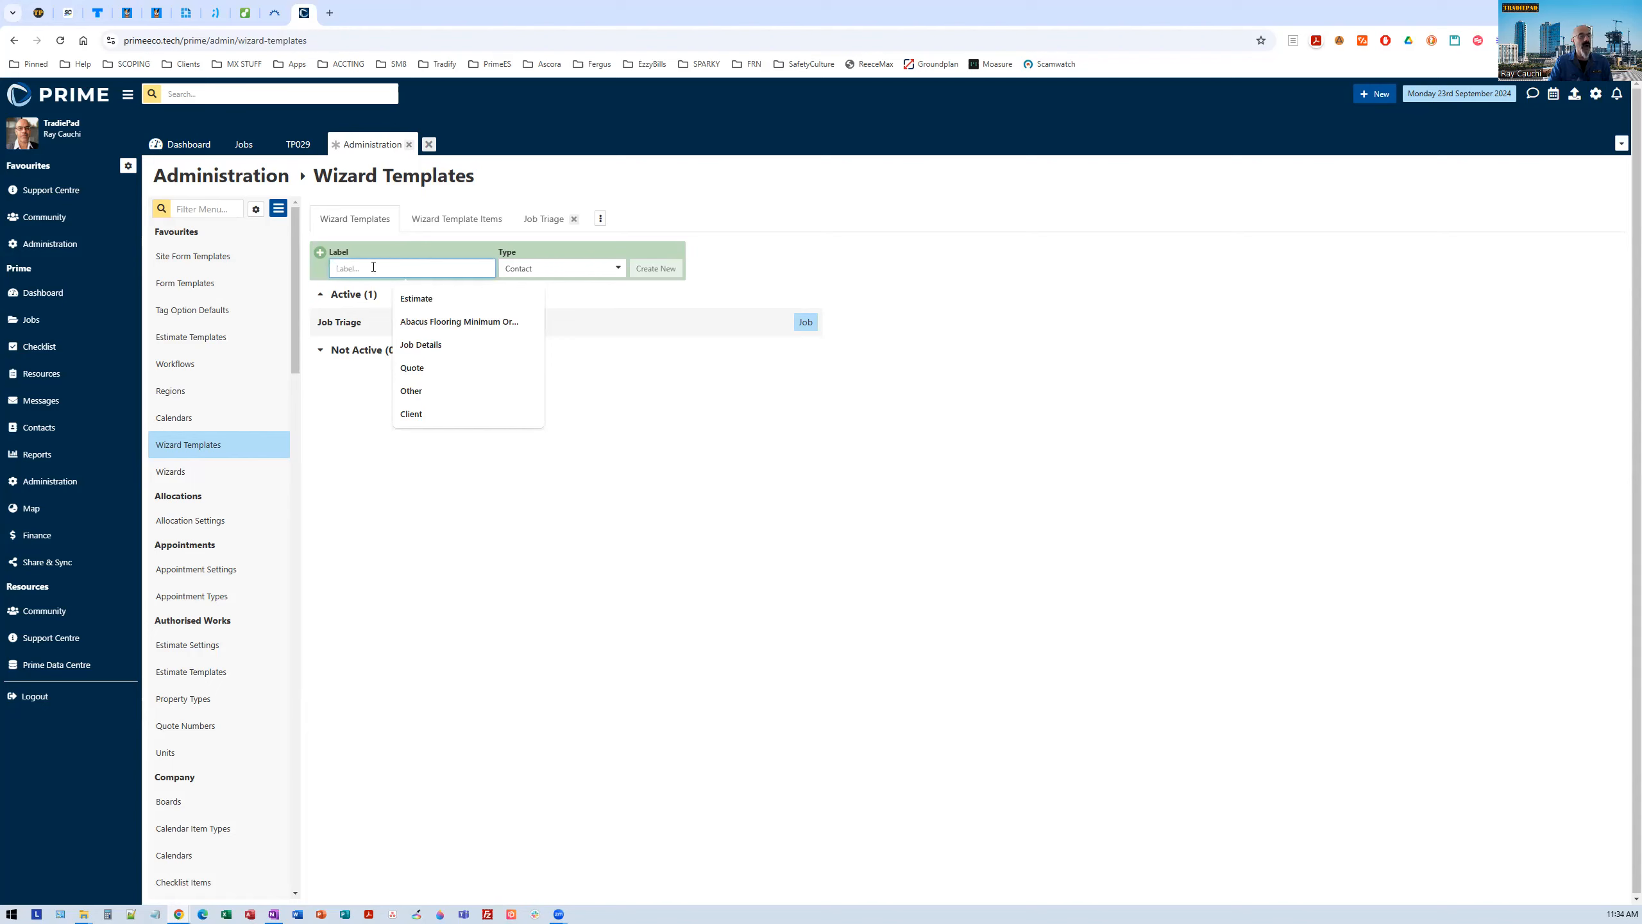
{"action": "left_click", "coordinate": [538, 268]}
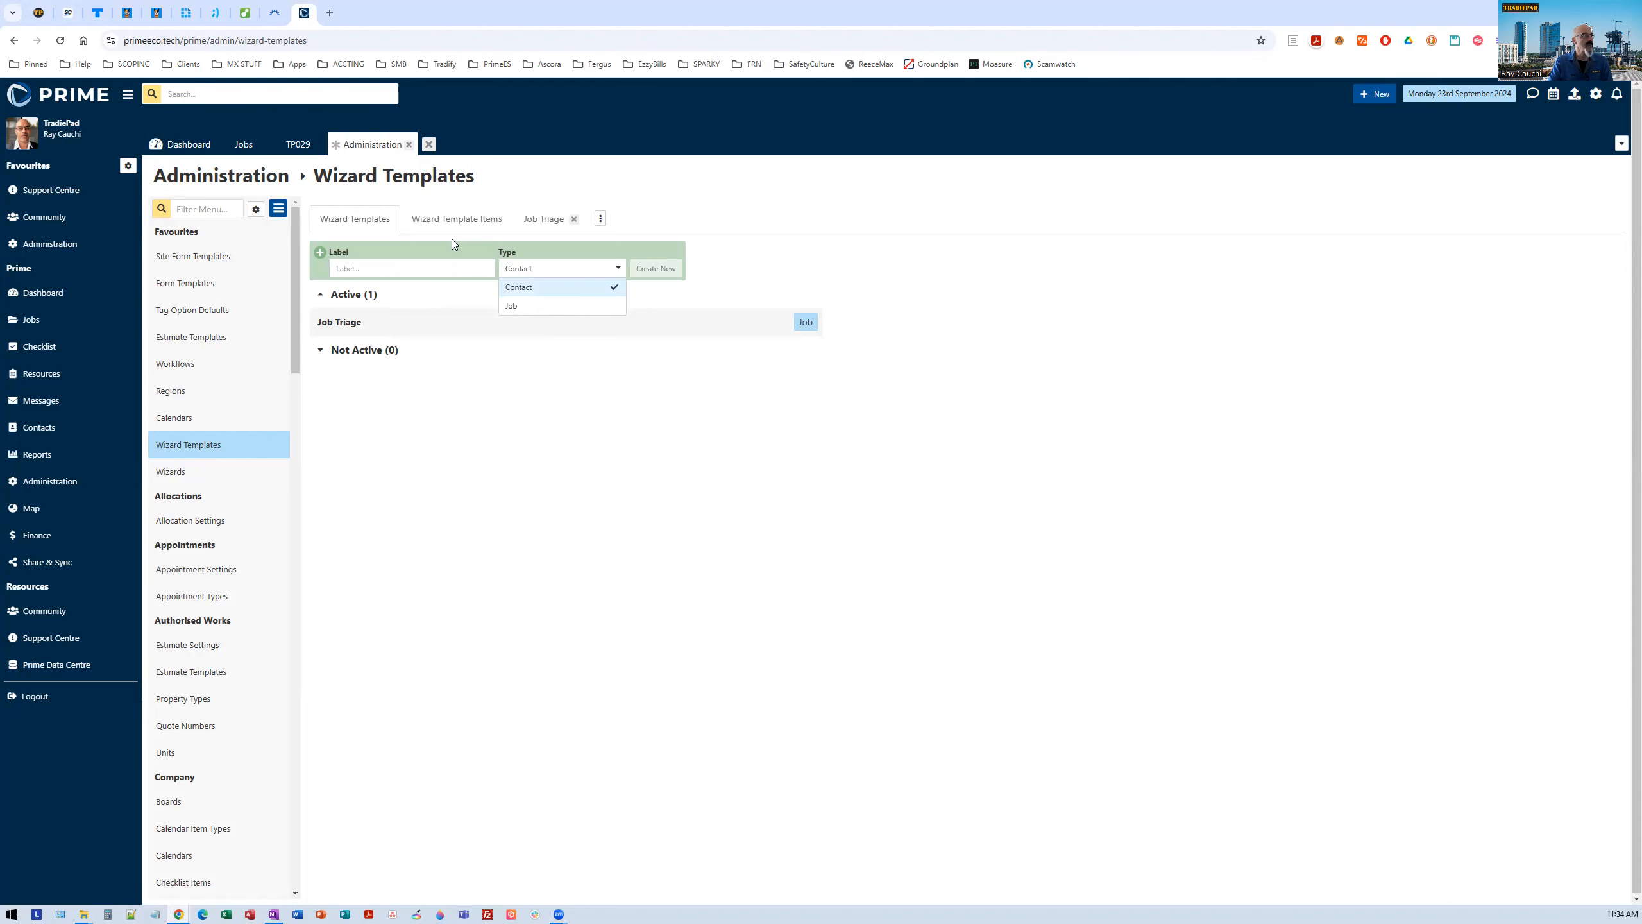
Step: Open the Job Triage wizard template and correct its third step's label to "Customer Confirmation"
{"action": "left_click", "coordinate": [541, 223]}
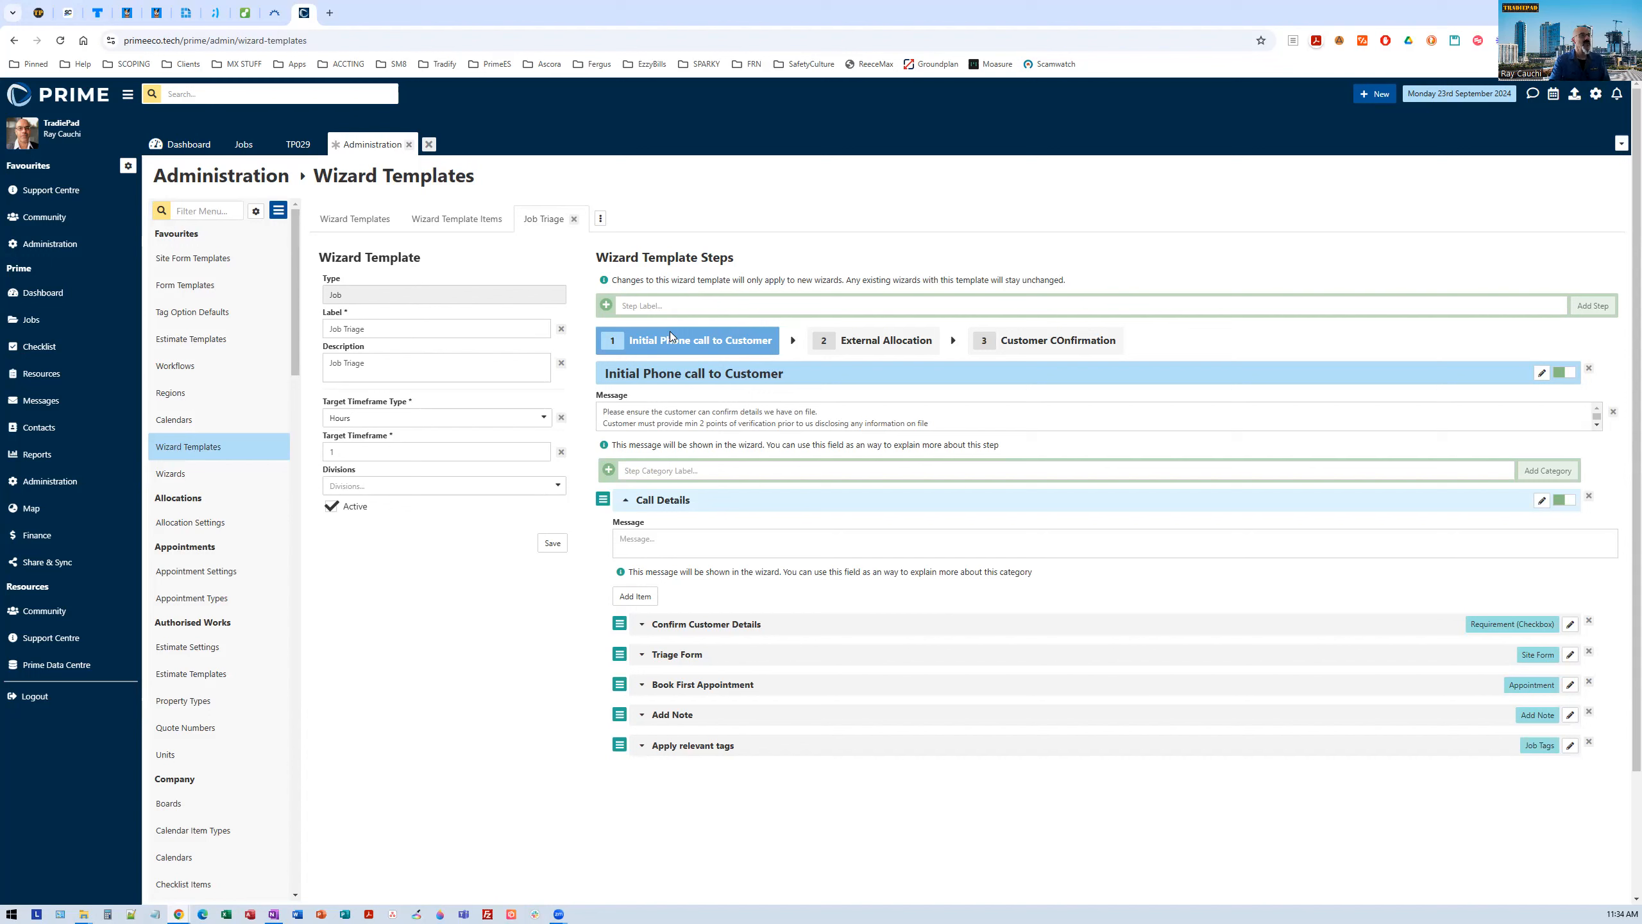
{"action": "left_click", "coordinate": [641, 471]}
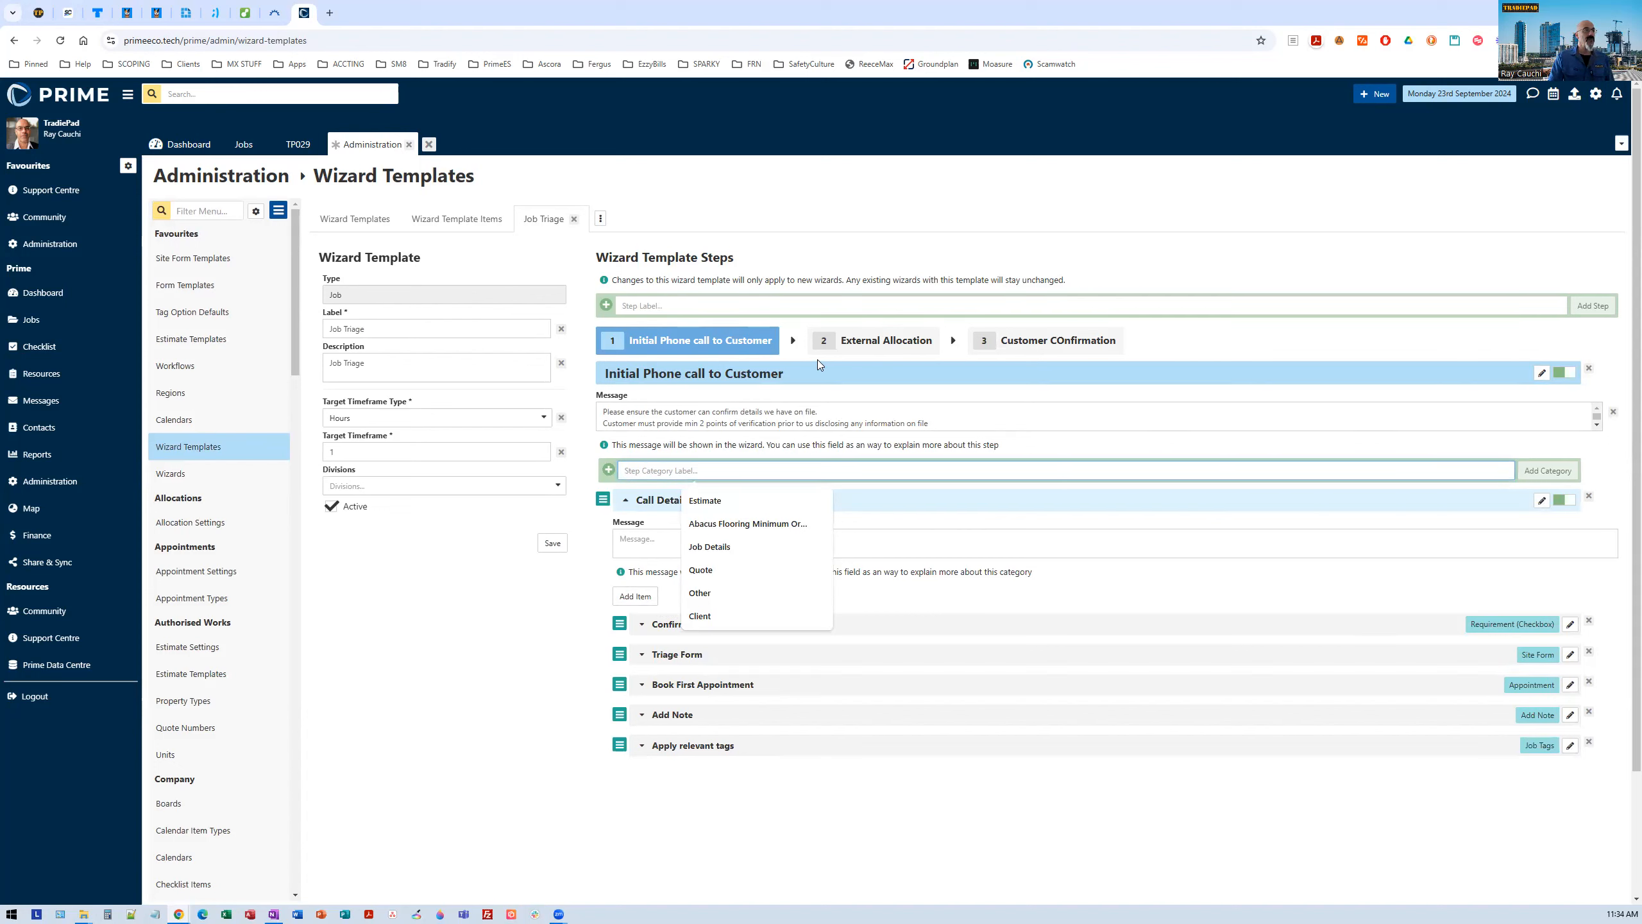
{"action": "left_click", "coordinate": [1073, 341]}
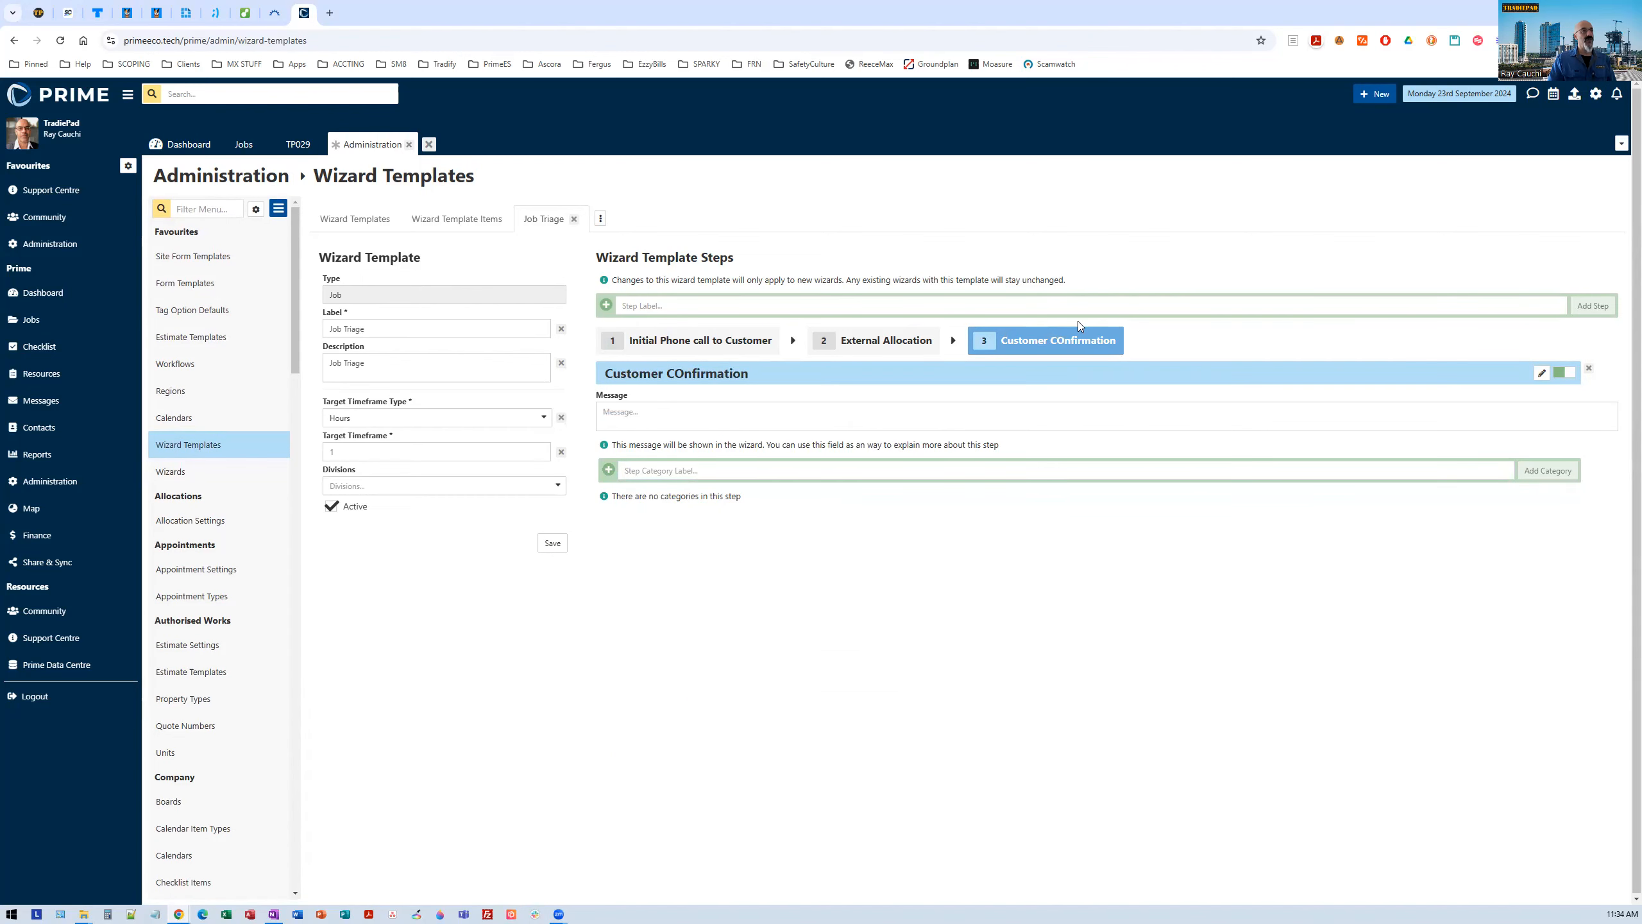
{"action": "left_click", "coordinate": [1542, 372]}
{"action": "left_click", "coordinate": [738, 194]}
{"action": "key", "text": "BackSpace"}
{"action": "type", "text": "omer Confirmation"}
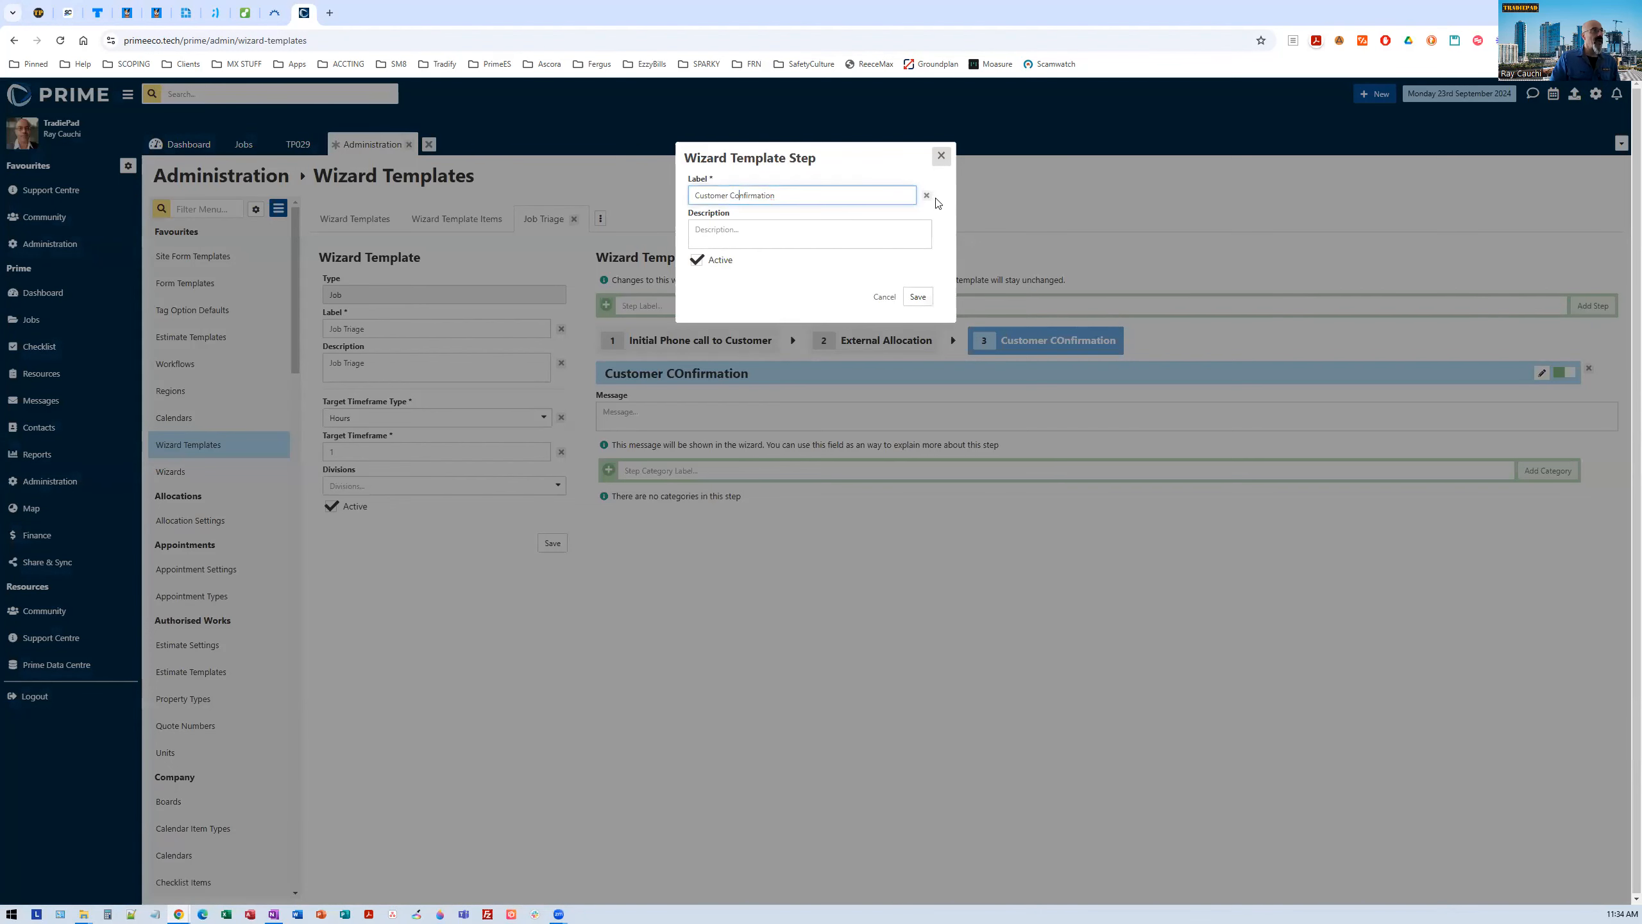
{"action": "left_click", "coordinate": [918, 297]}
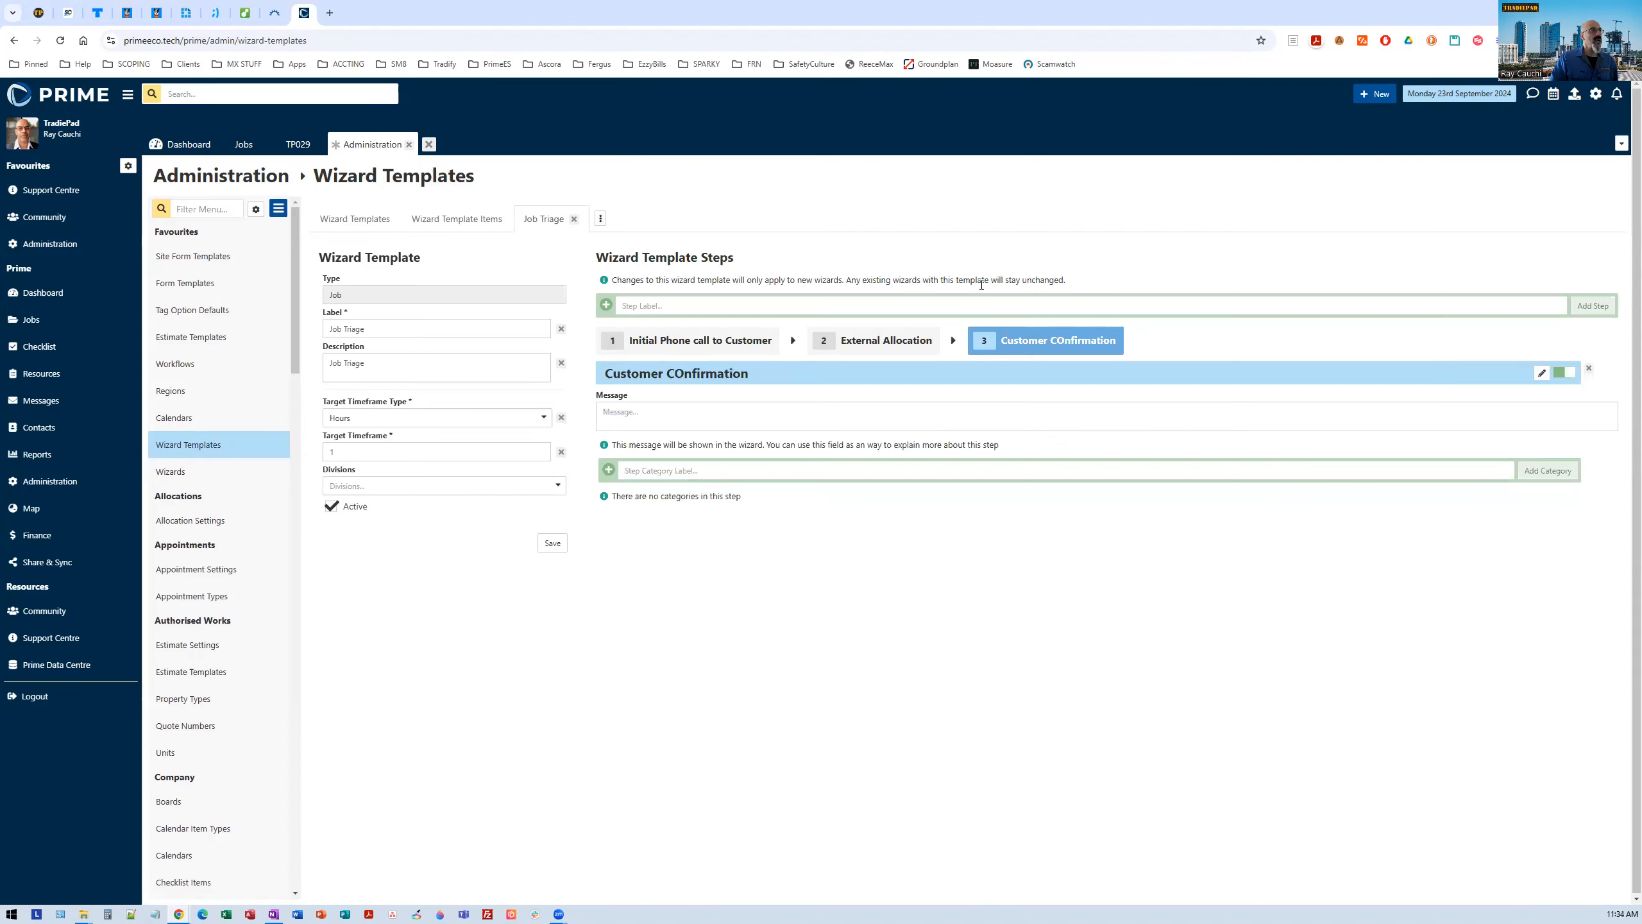
Step: Add a new step labelled "Step 4" to the Job Triage template and select it
{"action": "left_click", "coordinate": [773, 302]}
{"action": "type", "text": "Step"}
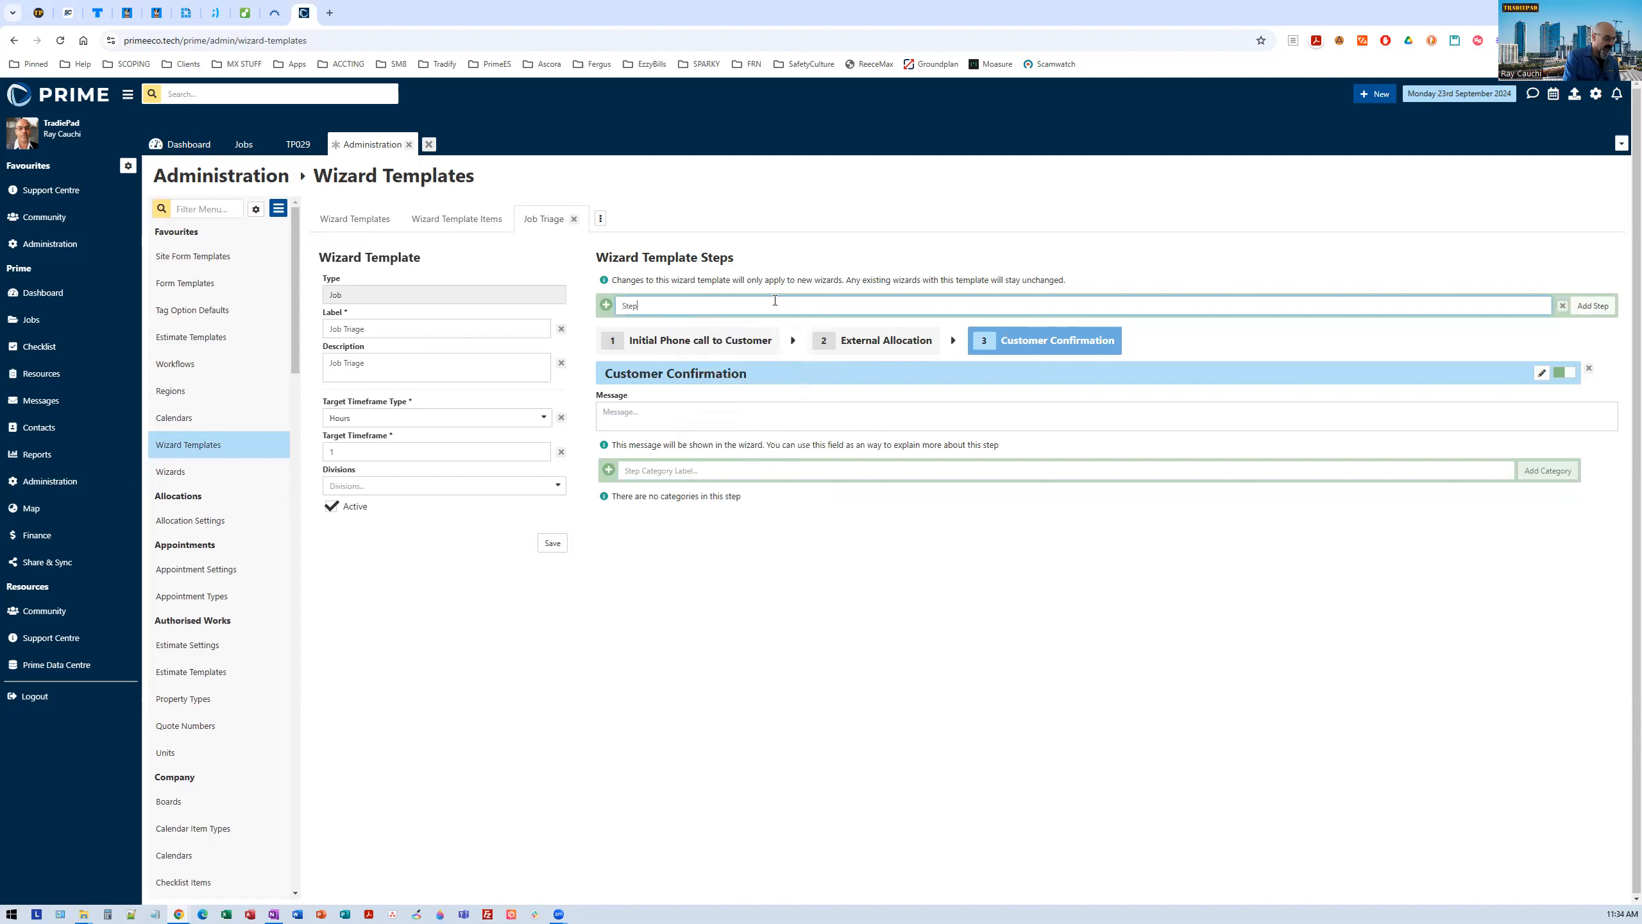
{"action": "type", "text": " 4"}
{"action": "left_click", "coordinate": [1593, 305]}
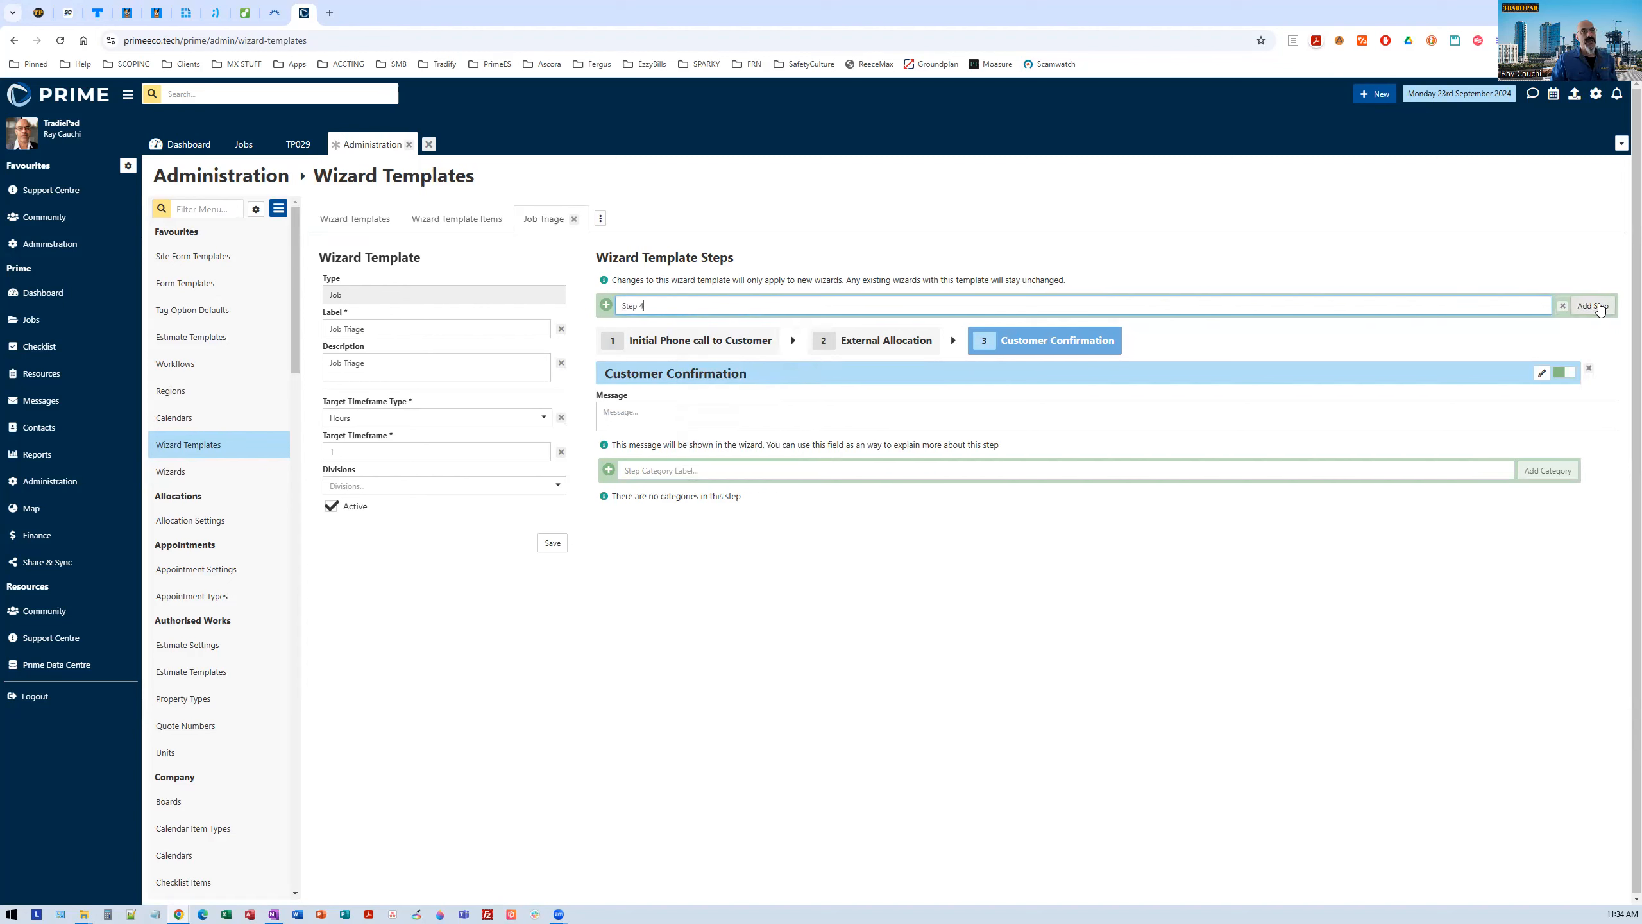
{"action": "left_click", "coordinate": [1152, 344]}
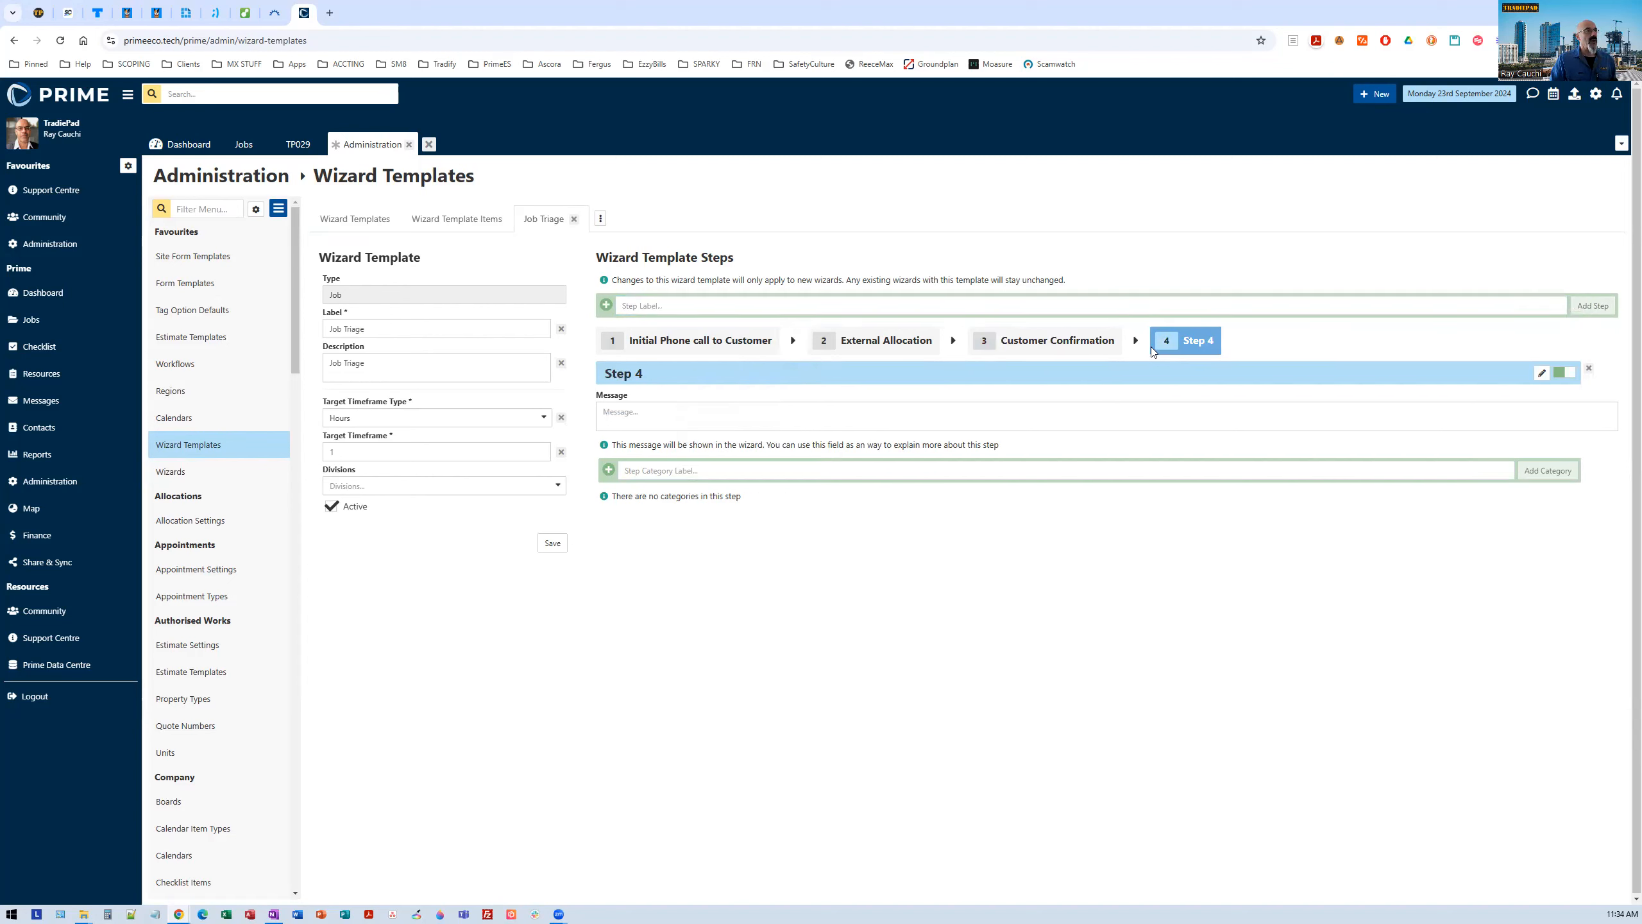
Step: Add a category labelled "My Category" to Step 4
{"action": "left_click", "coordinate": [630, 413]}
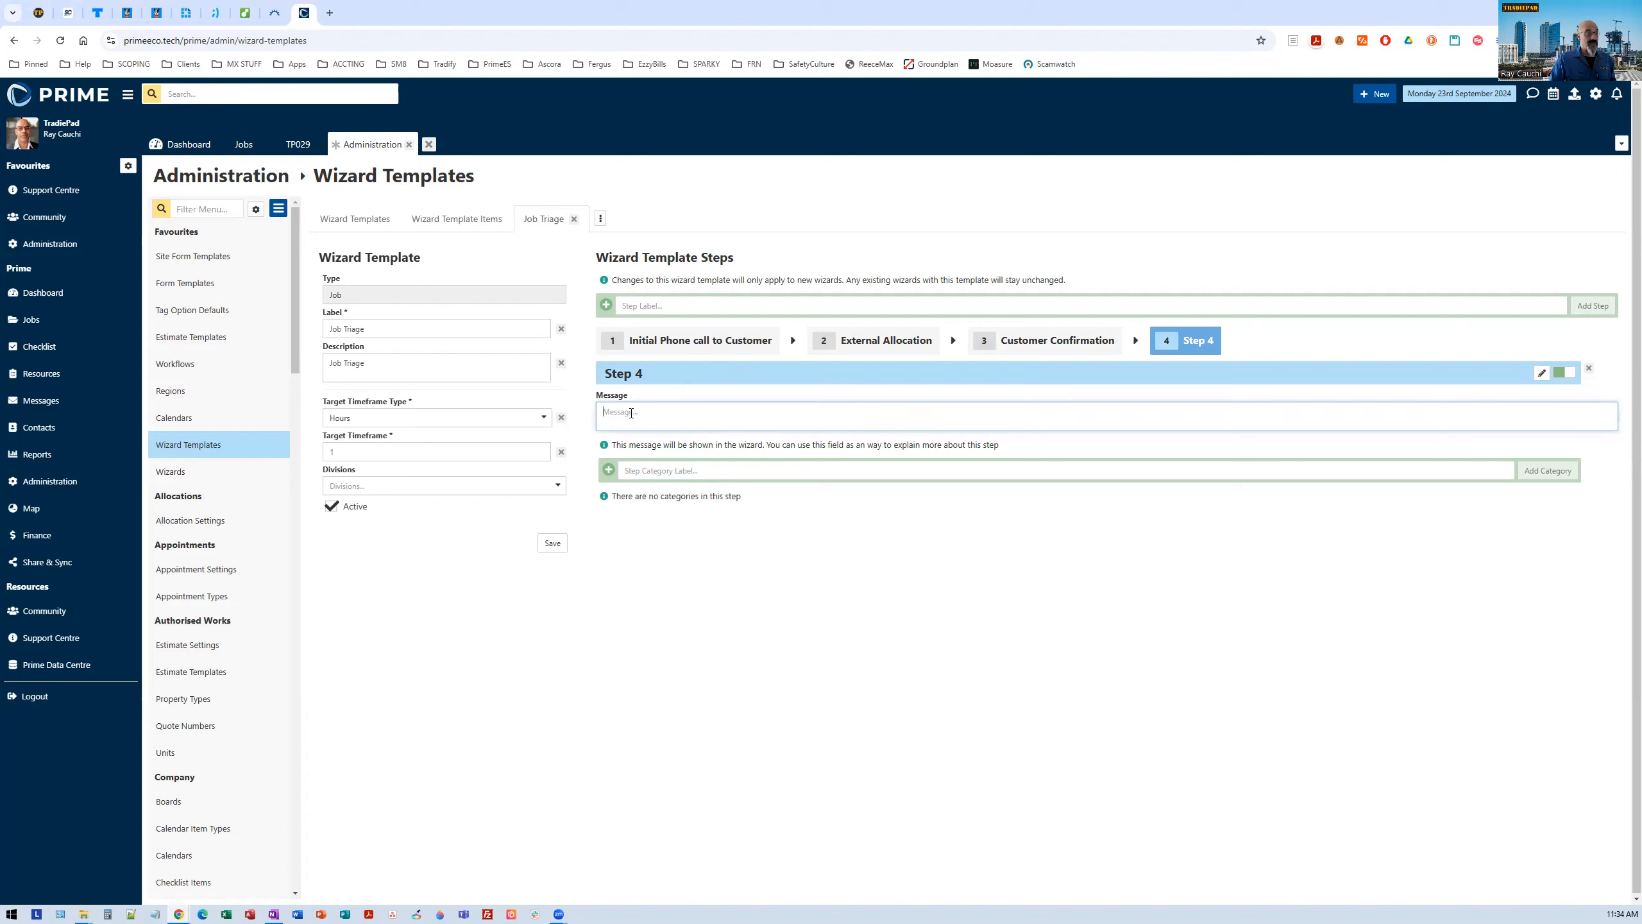
{"action": "left_click", "coordinate": [696, 471]}
{"action": "type", "text": "My Category"}
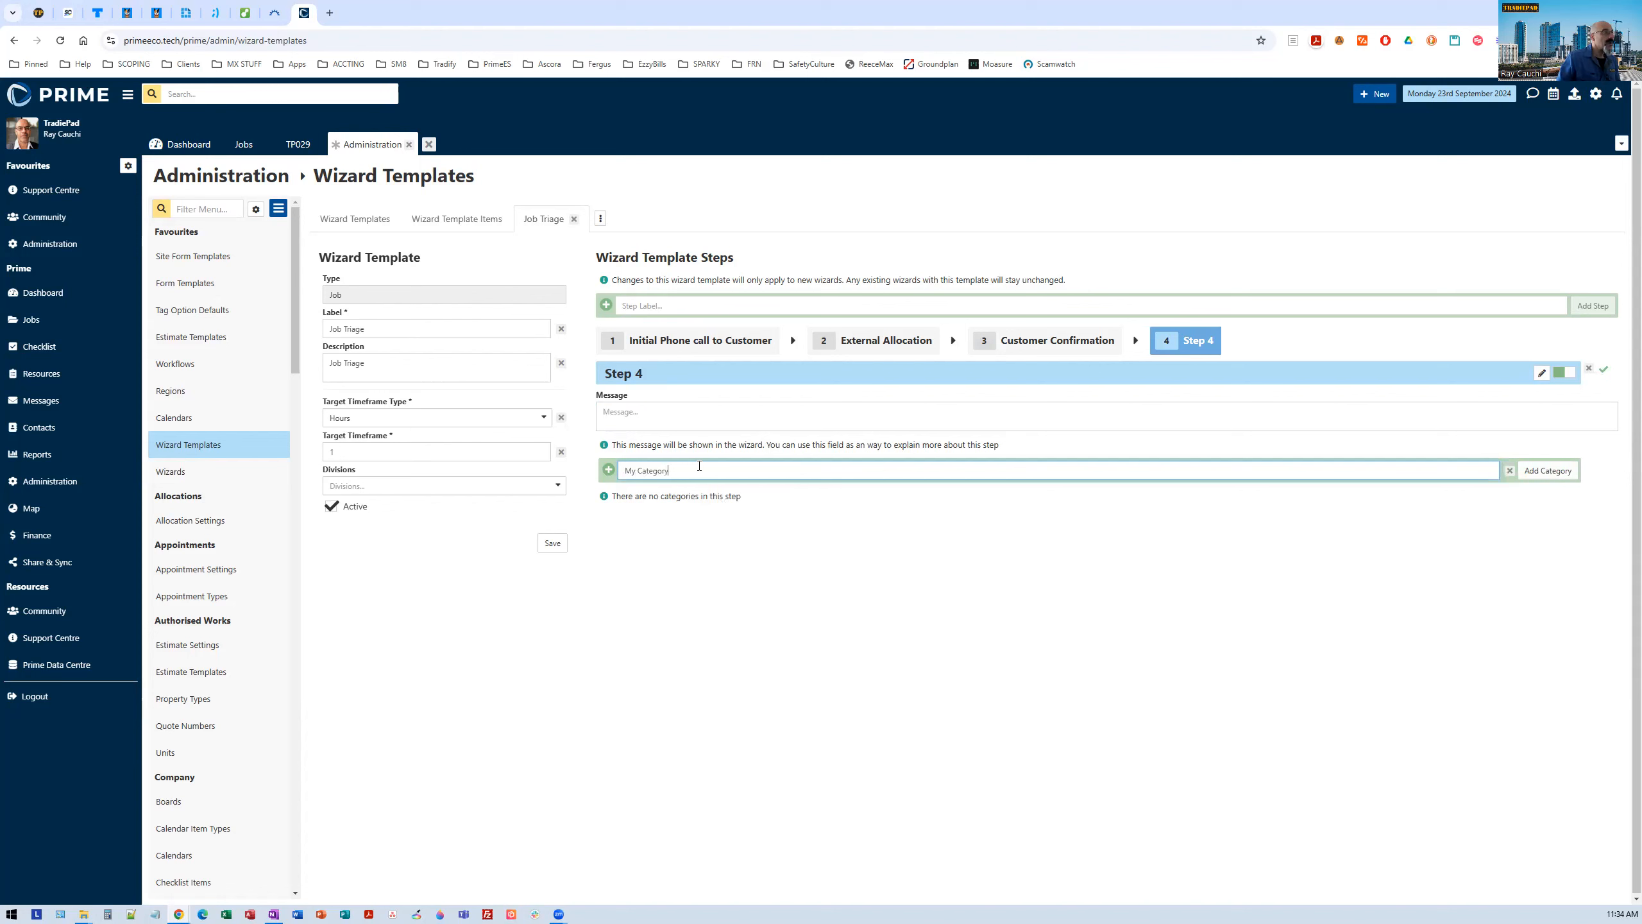
{"action": "left_click", "coordinate": [1548, 470]}
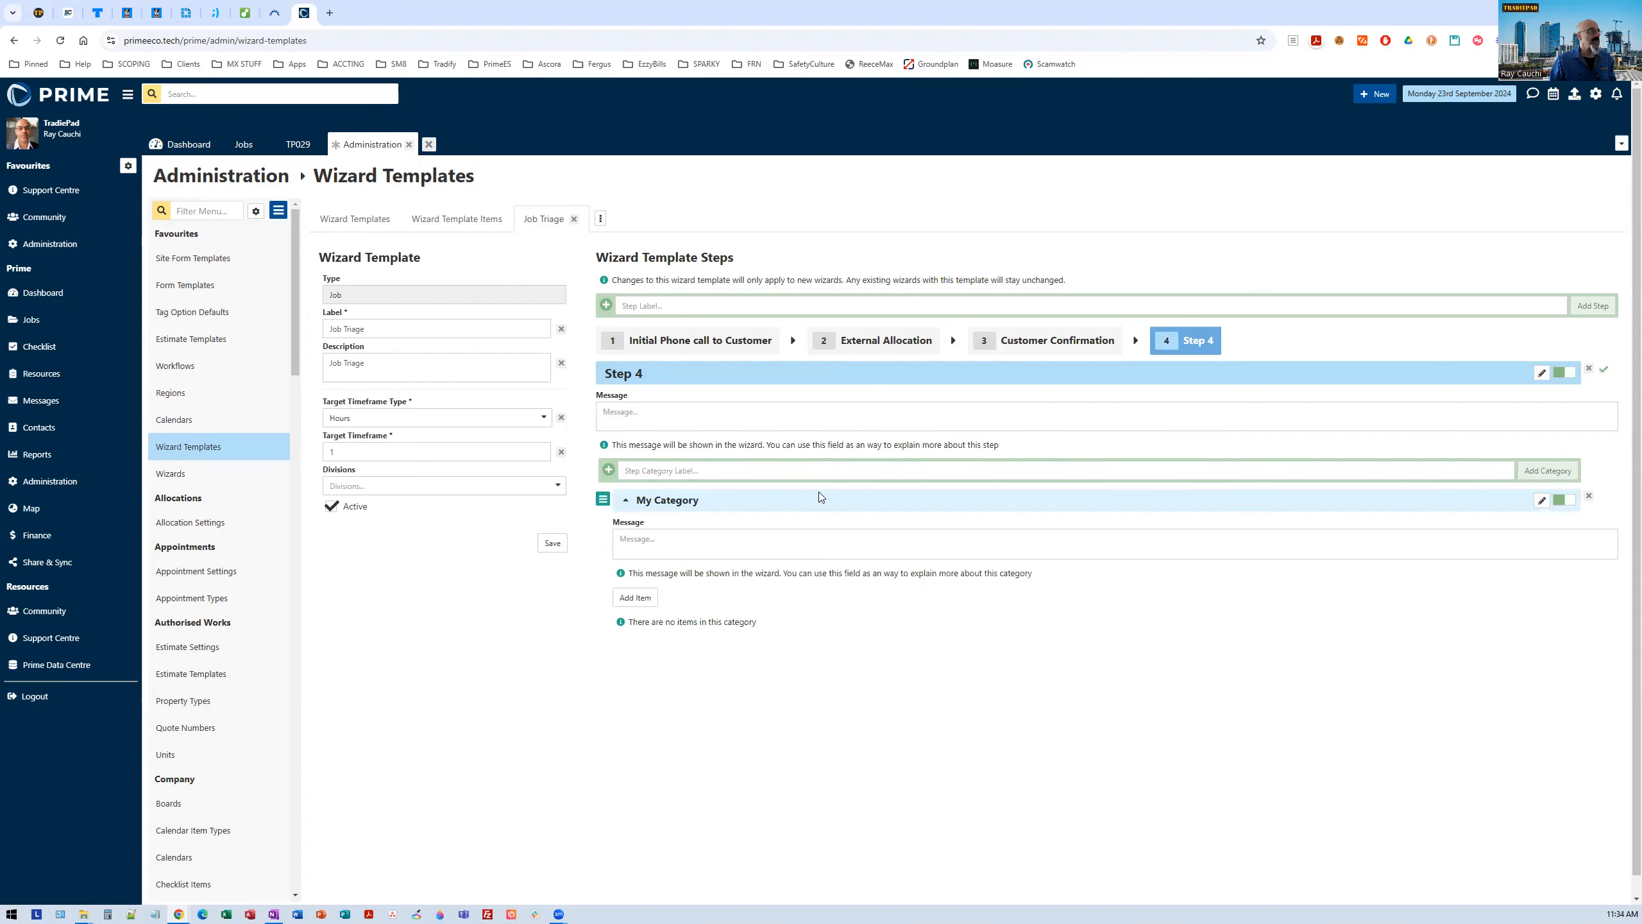
Step: Start creating a new item in My Category, review the available wizard item types, and close the form without saving
{"action": "left_click", "coordinate": [648, 598]}
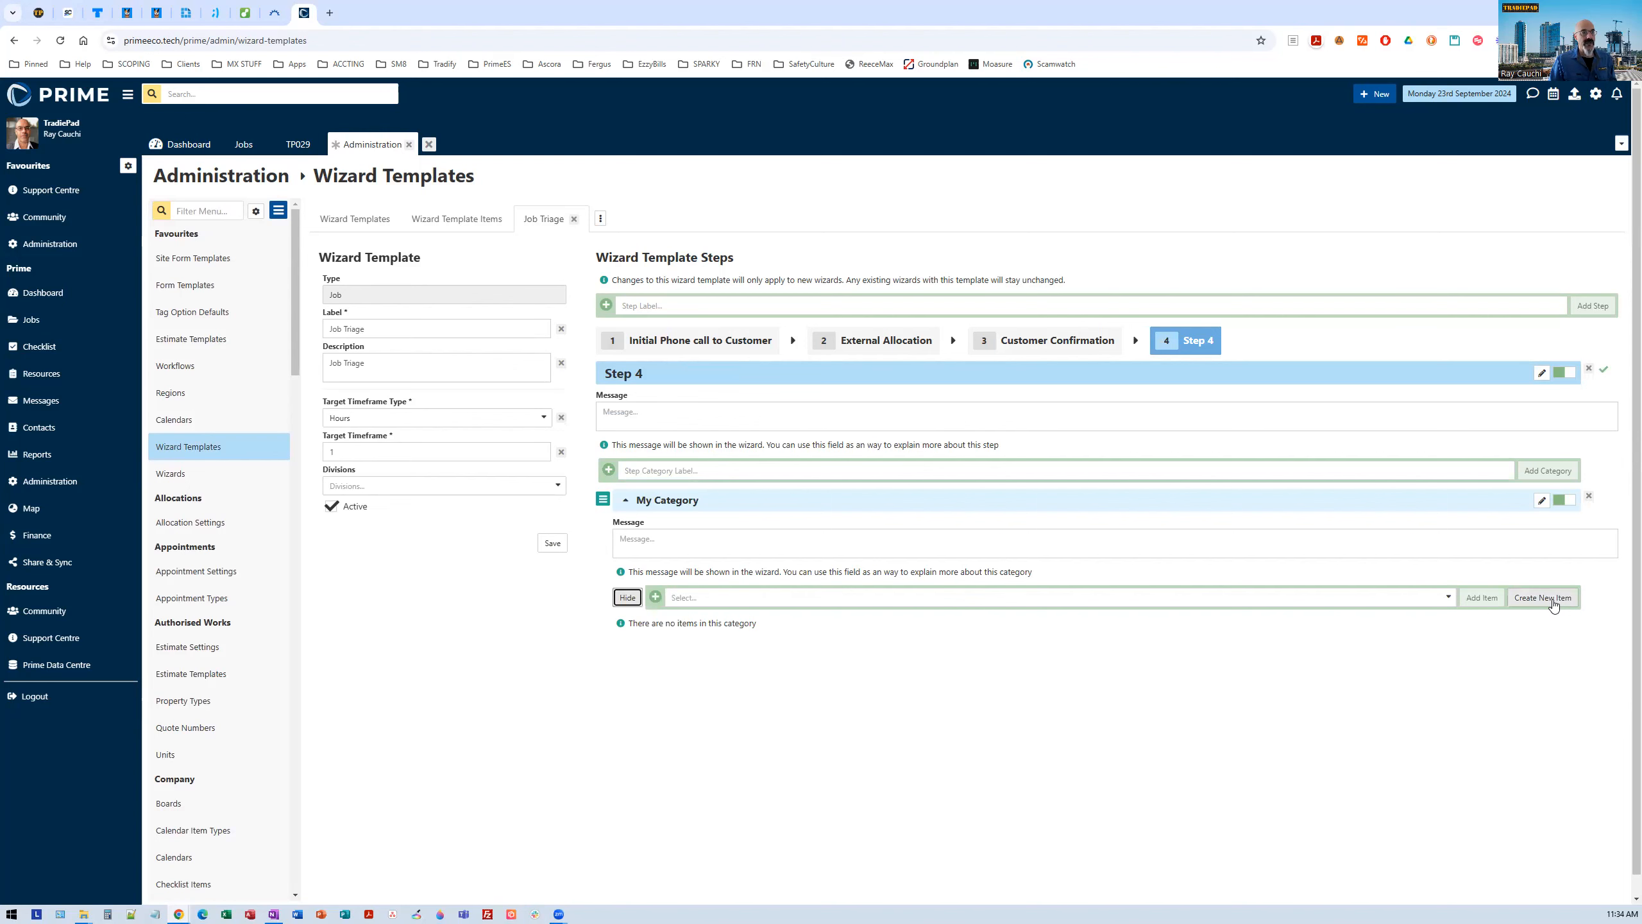
{"action": "left_click", "coordinate": [1552, 599]}
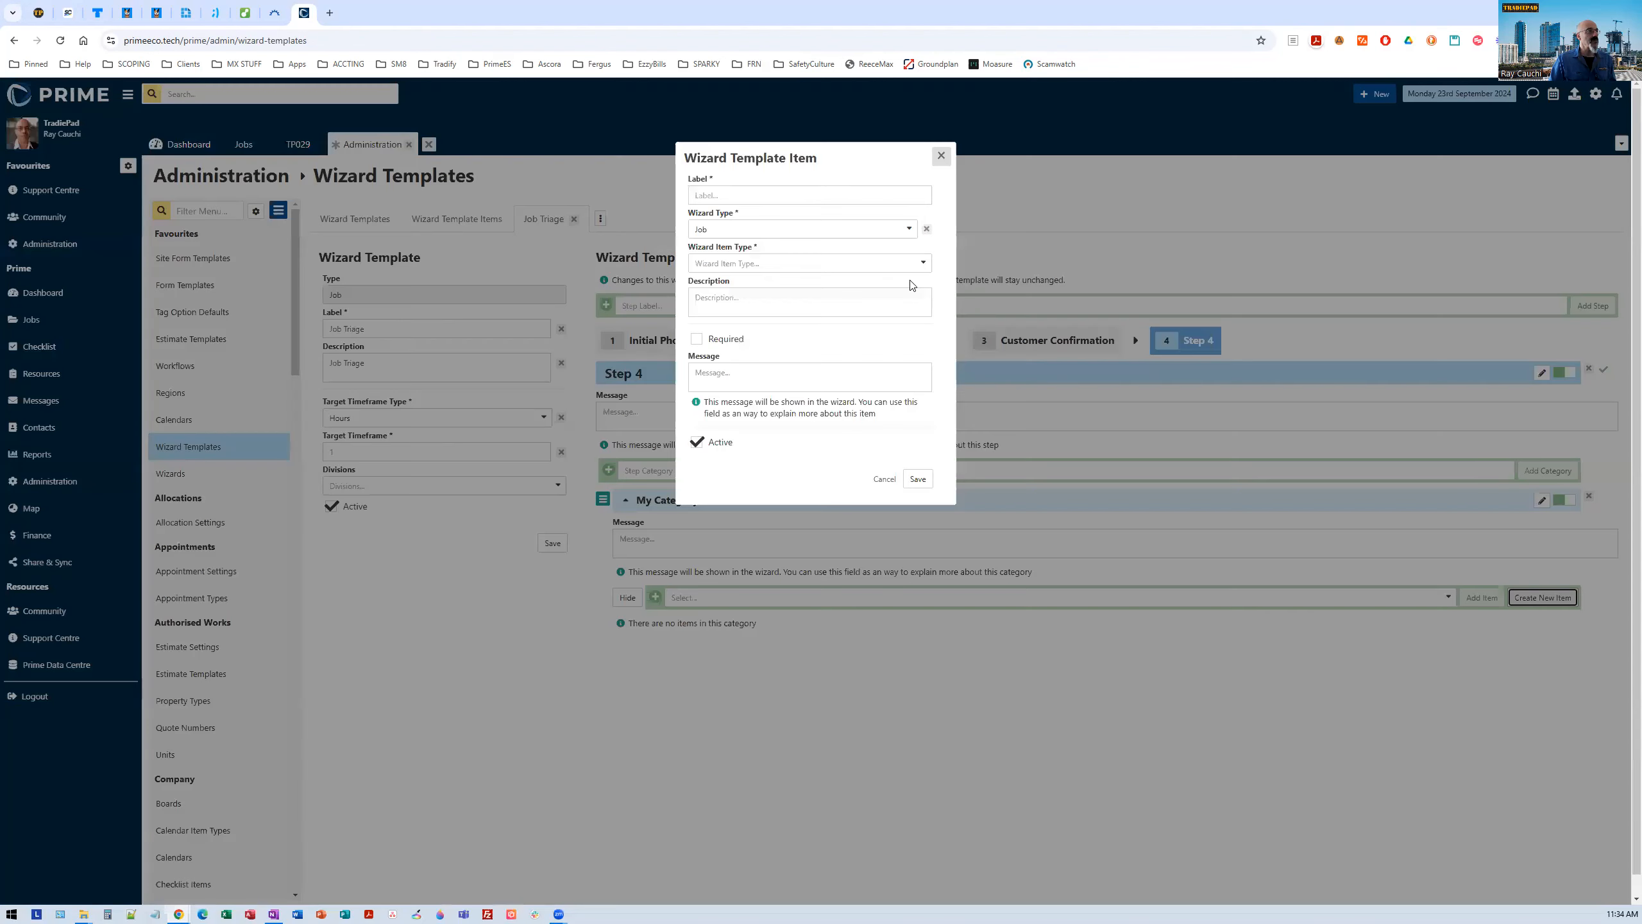
{"action": "left_click", "coordinate": [790, 264]}
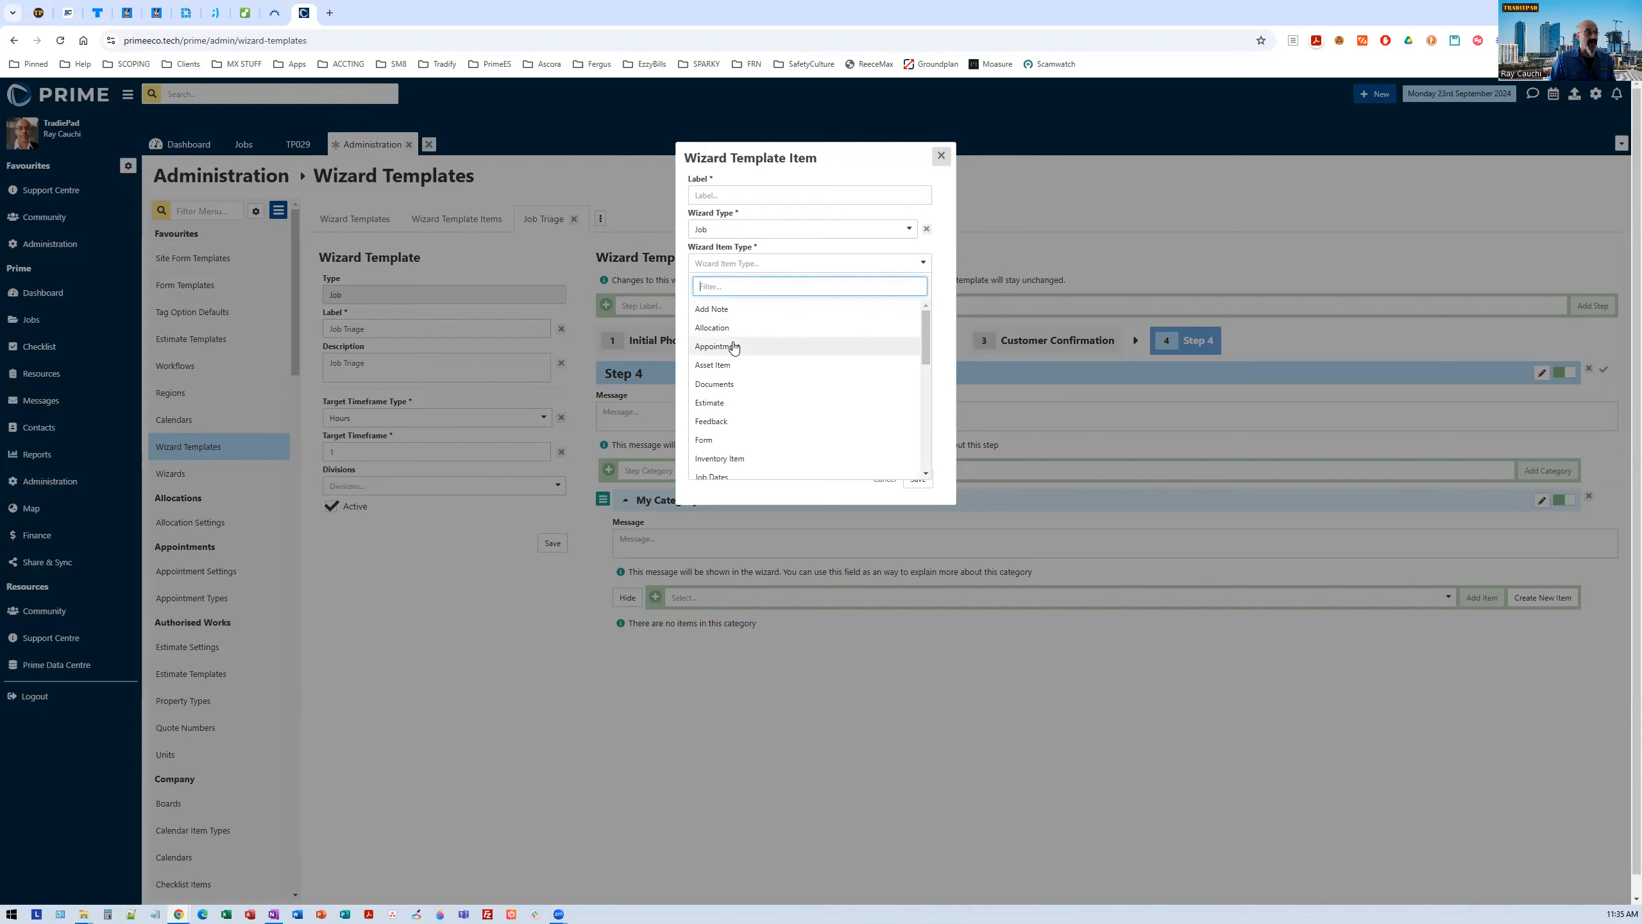
{"action": "left_click_drag", "start_coordinate": [925, 337], "coordinate": [933, 377]}
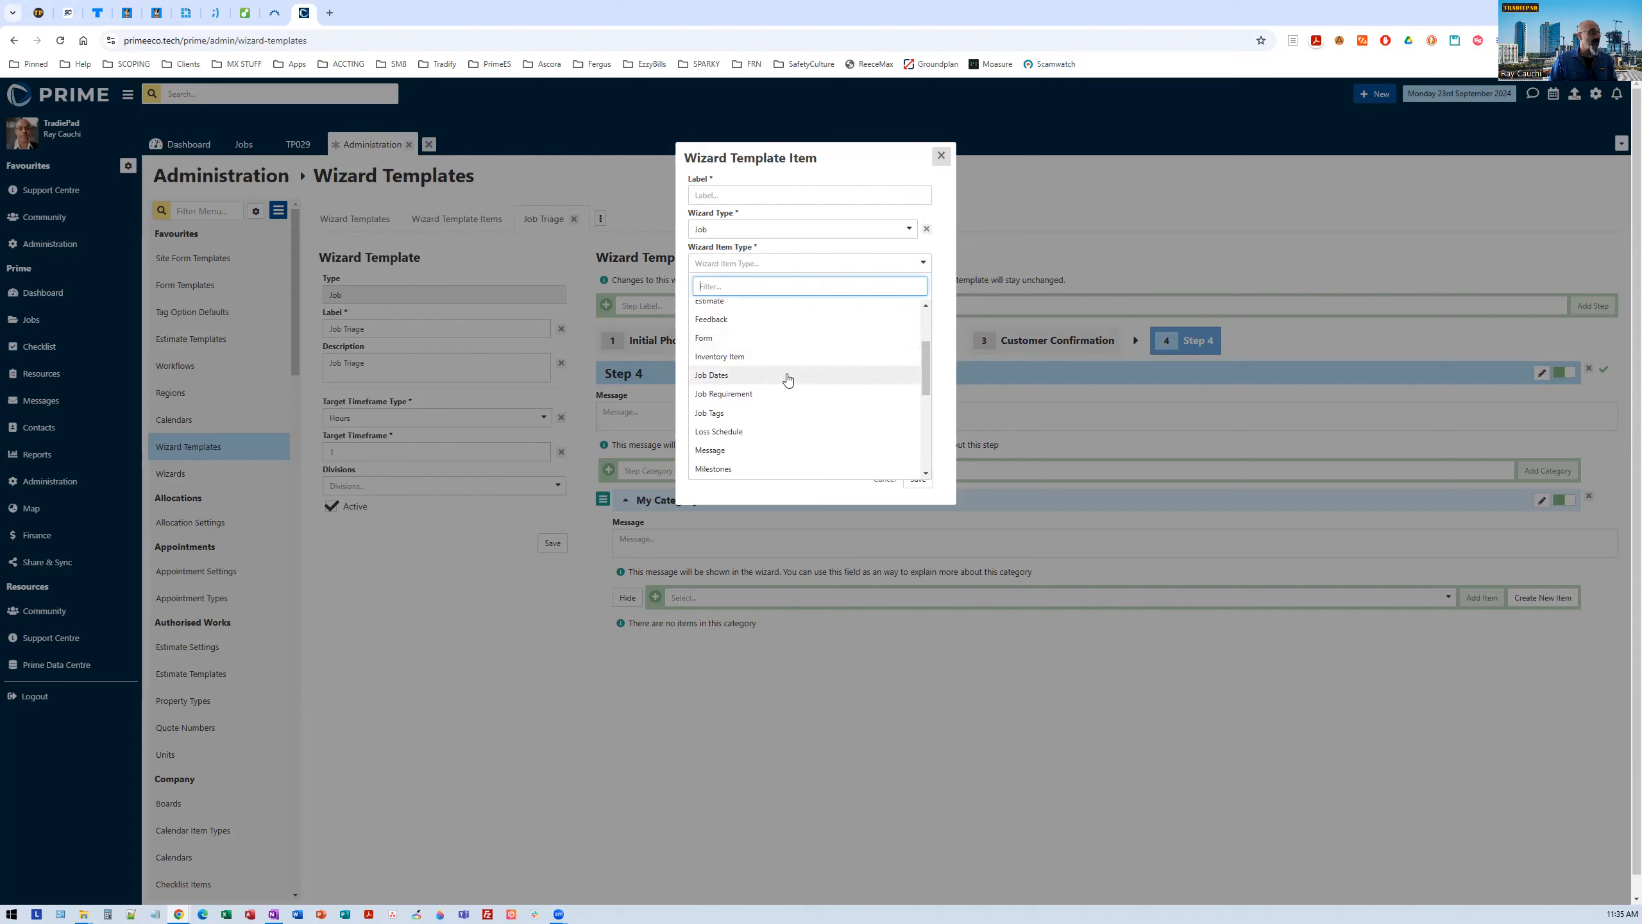
{"action": "left_click_drag", "start_coordinate": [926, 364], "coordinate": [940, 304]}
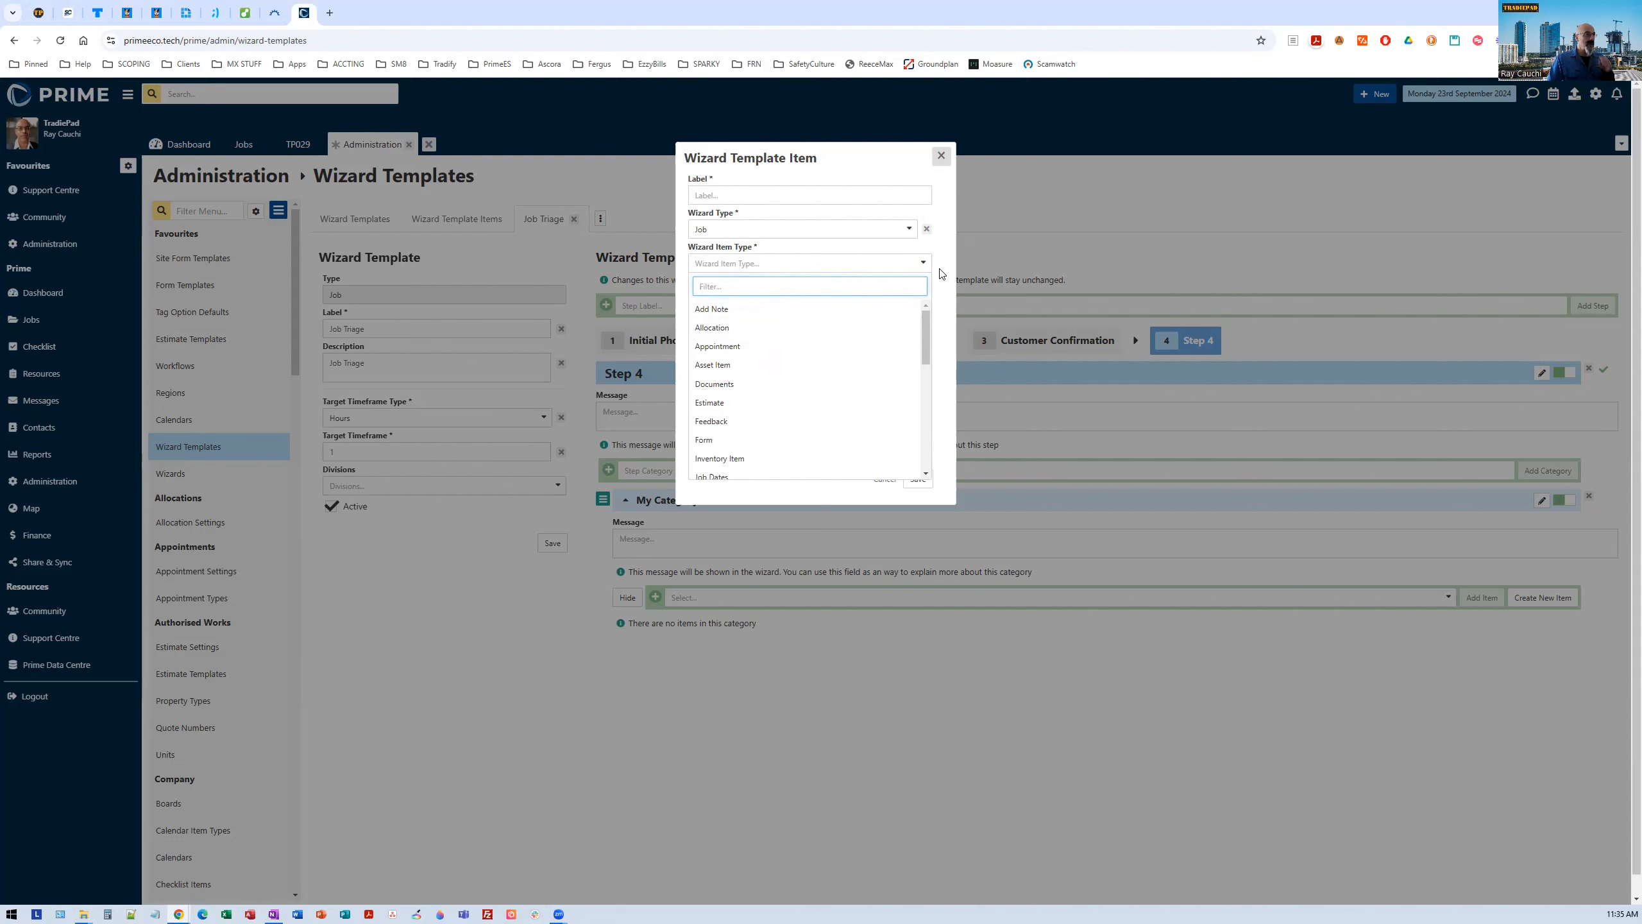
{"action": "left_click", "coordinate": [941, 276]}
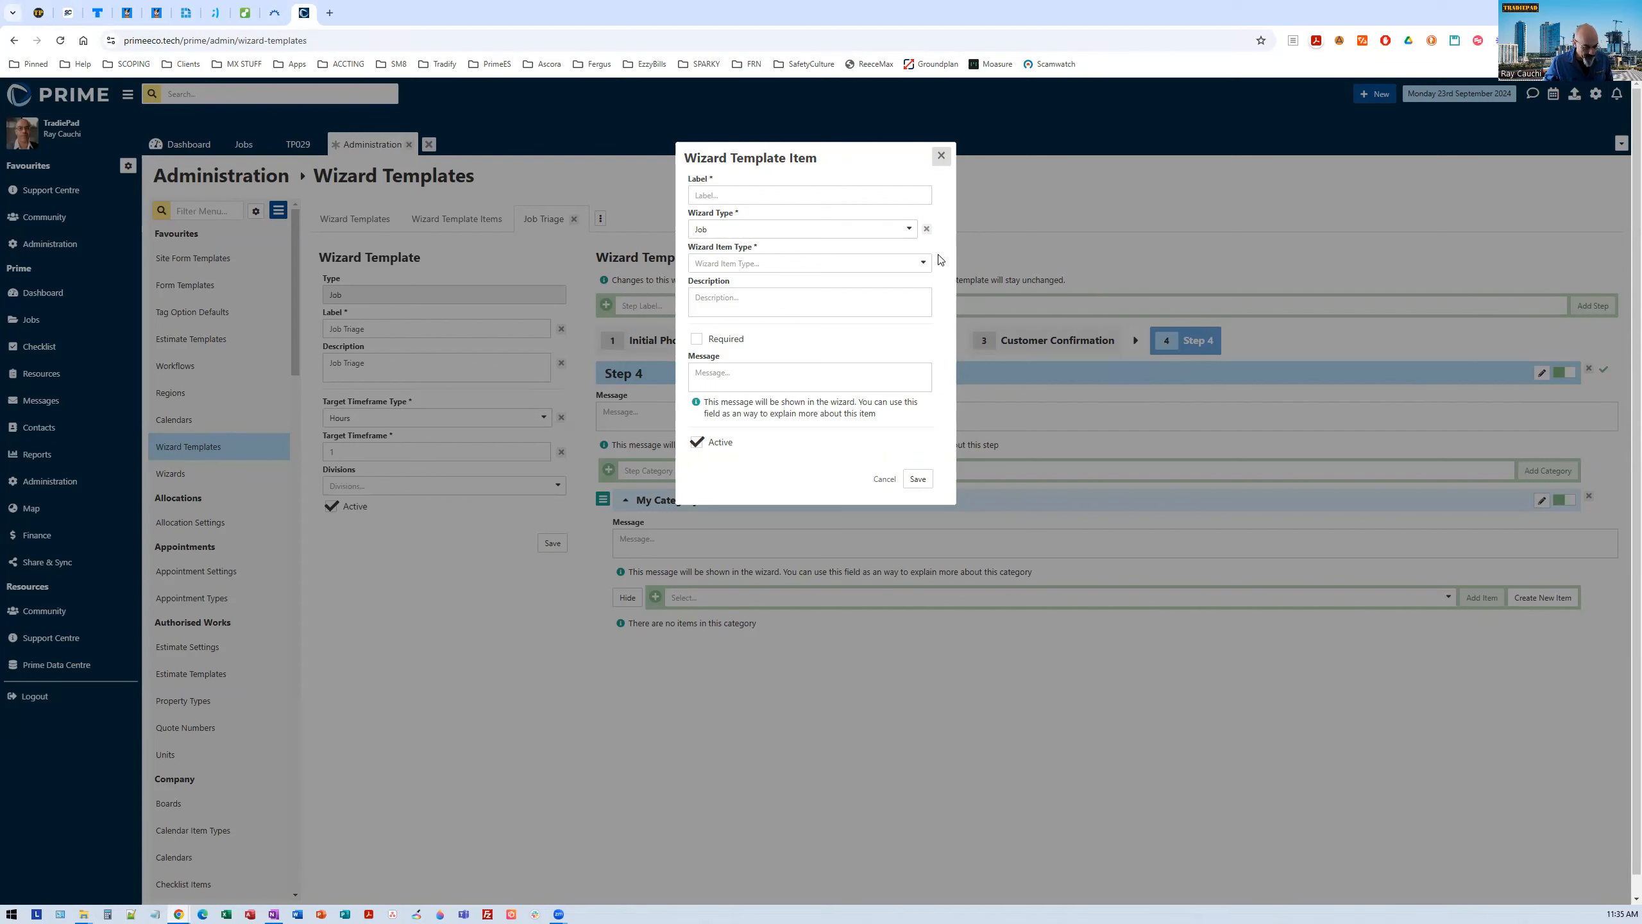
{"action": "left_click", "coordinate": [937, 156]}
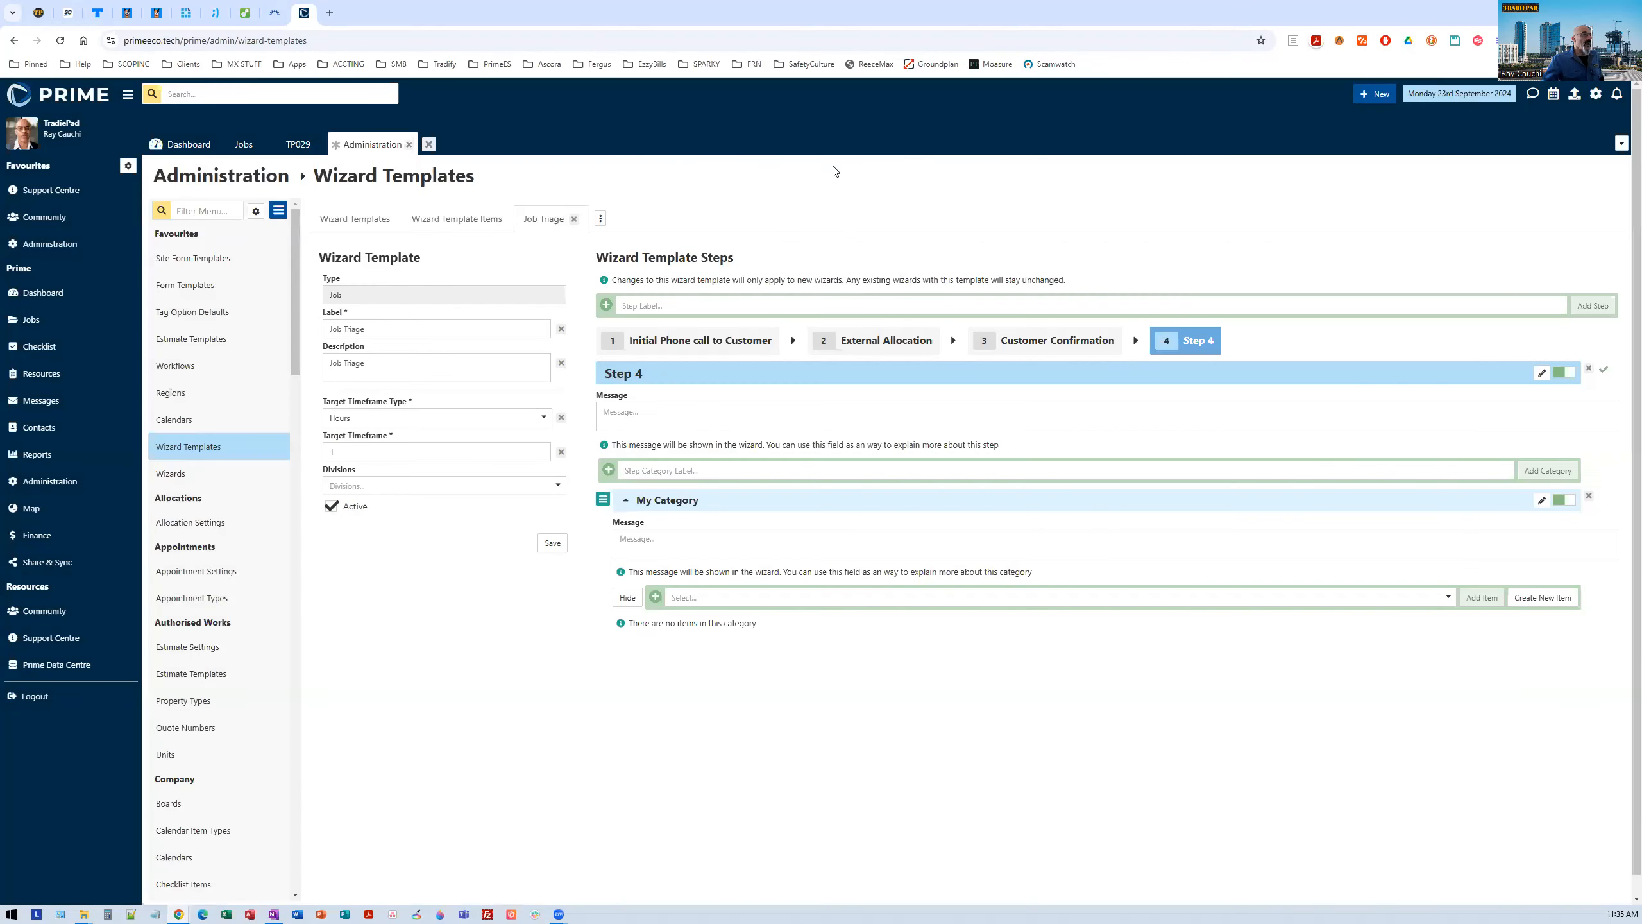
Step: Close the wizard template settings, reopen Administration, and open the Job Overview dashboard from the company Dashboards settings
{"action": "left_click", "coordinate": [408, 145]}
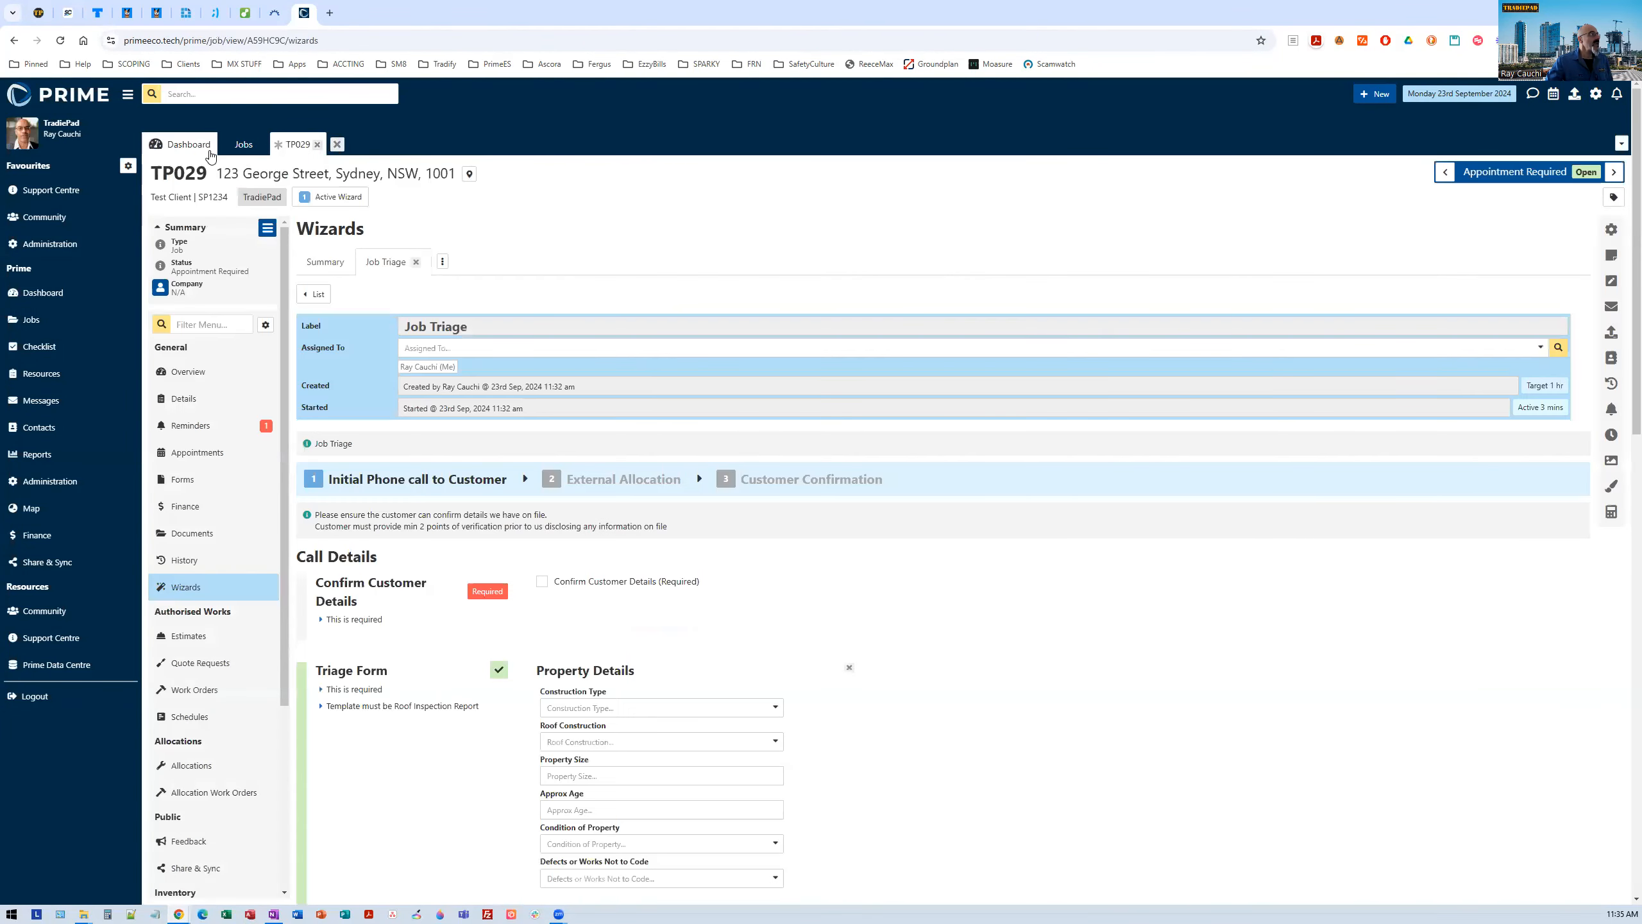
{"action": "left_click", "coordinate": [48, 482]}
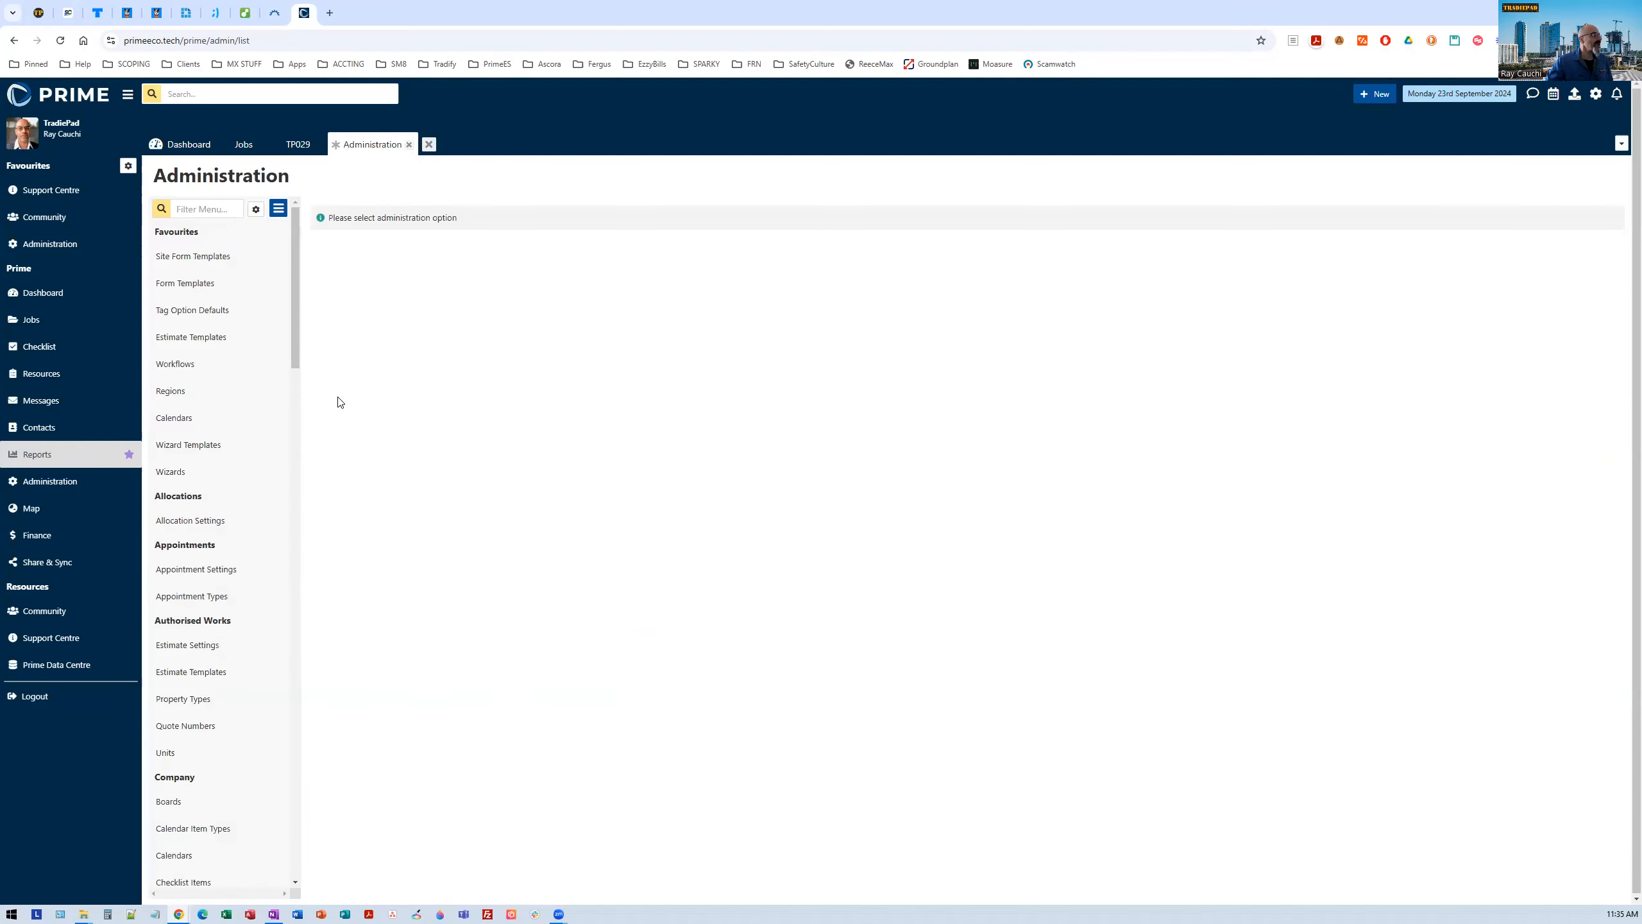
{"action": "left_click_drag", "start_coordinate": [294, 279], "coordinate": [294, 281]}
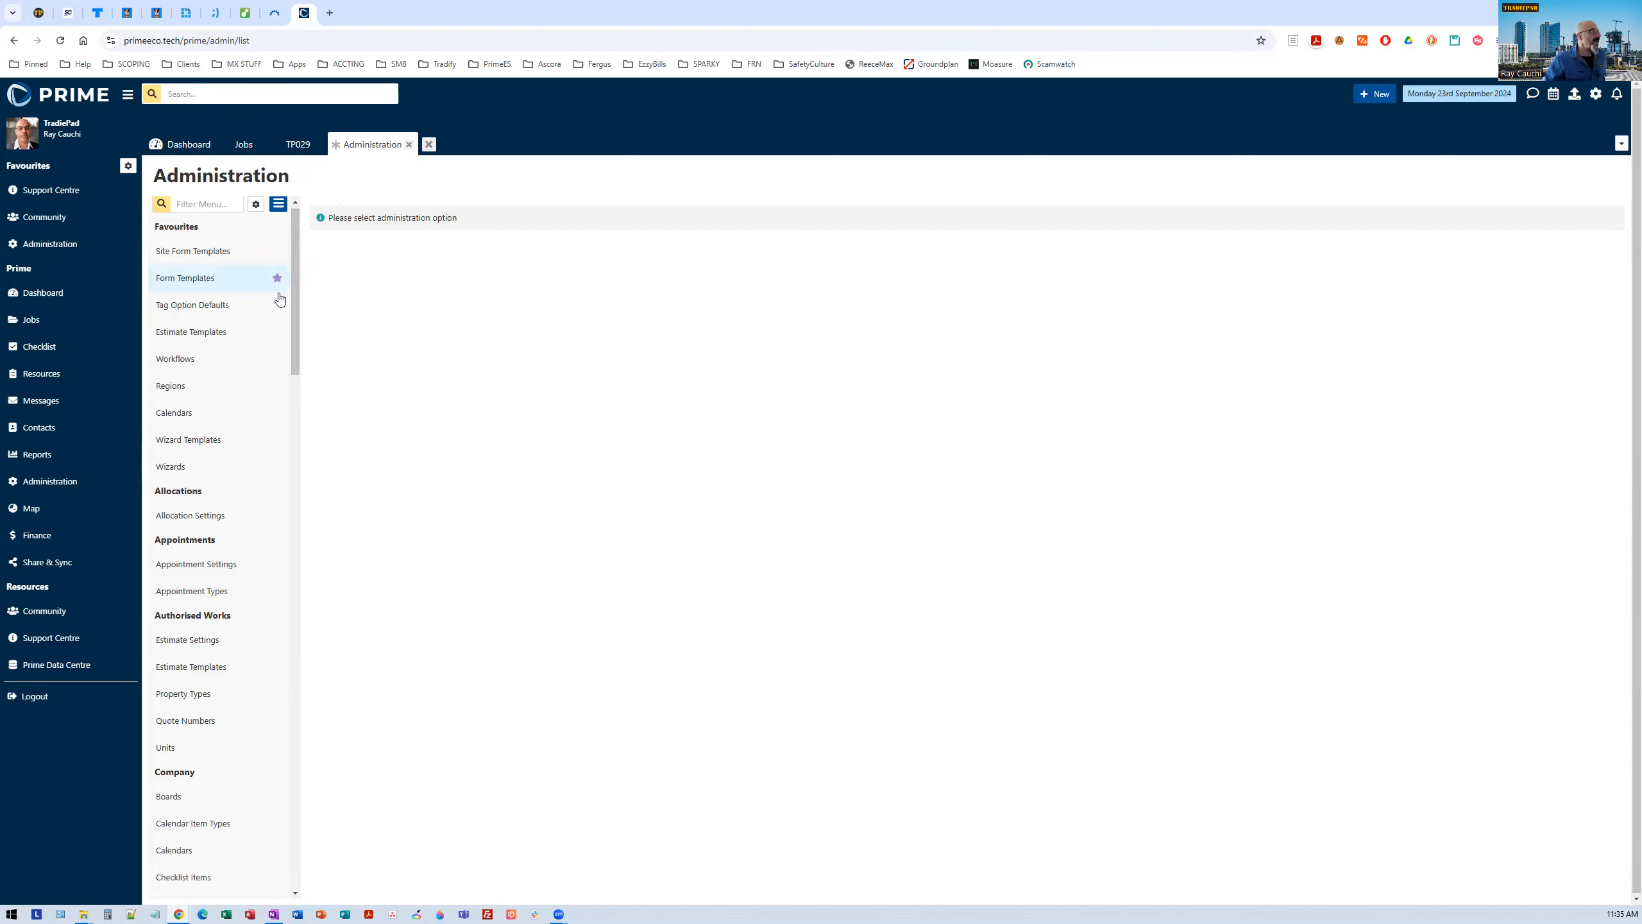
{"action": "scroll", "coordinate": [236, 623], "scroll_direction": "down", "scroll_amount": 4}
{"action": "scroll", "coordinate": [236, 622], "scroll_direction": "down", "scroll_amount": 3}
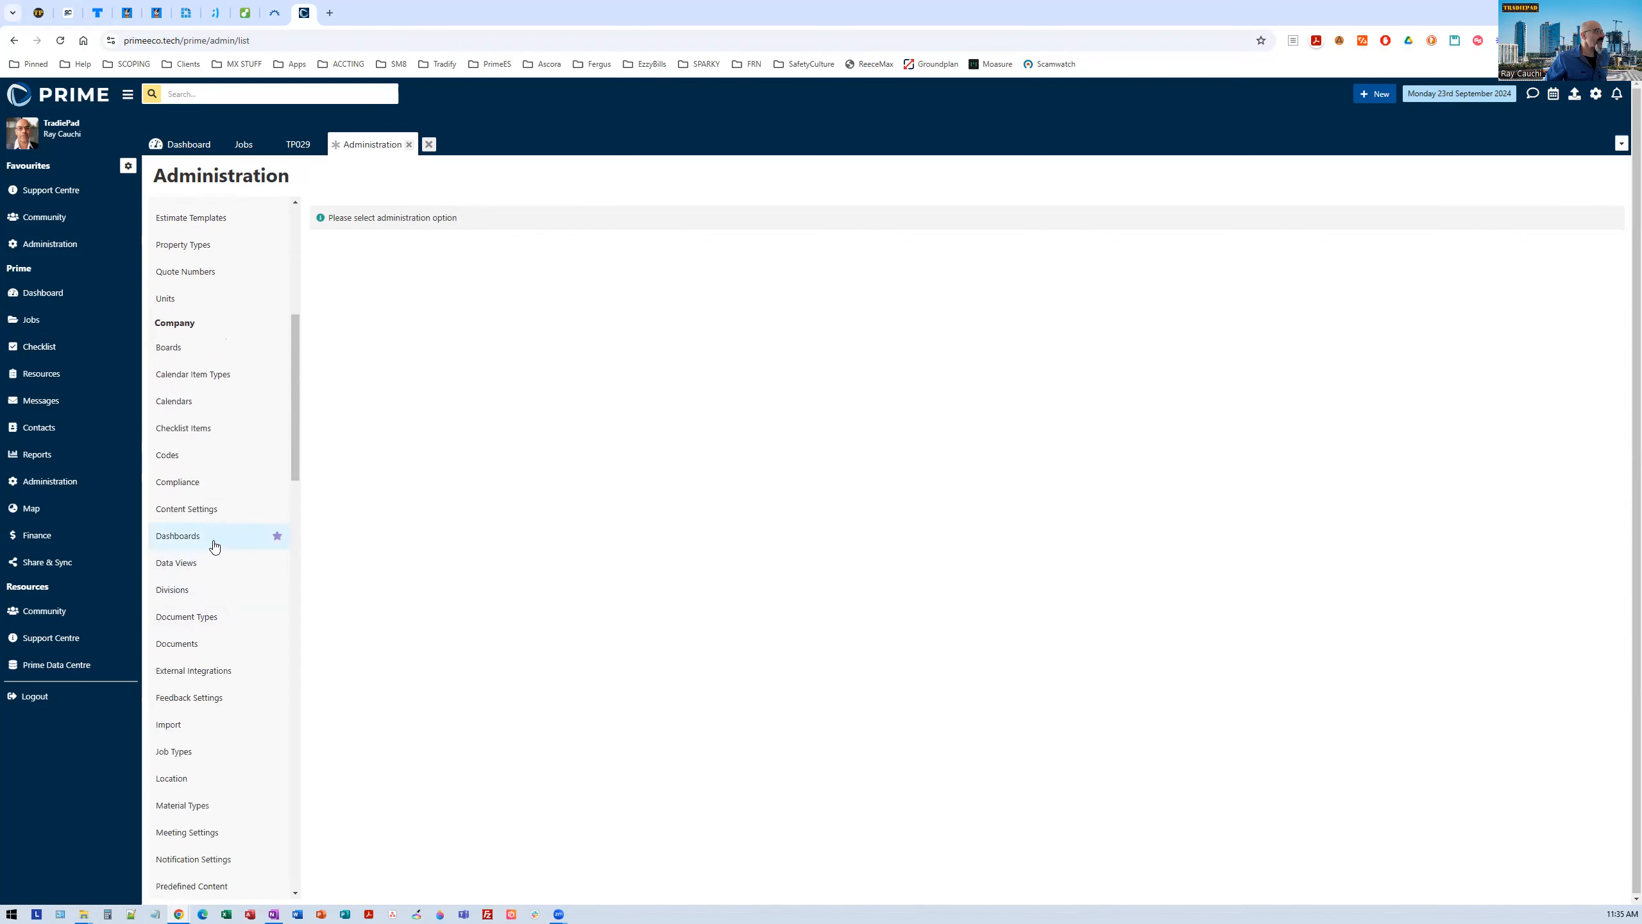
{"action": "left_click", "coordinate": [214, 537]}
{"action": "left_click", "coordinate": [409, 296]}
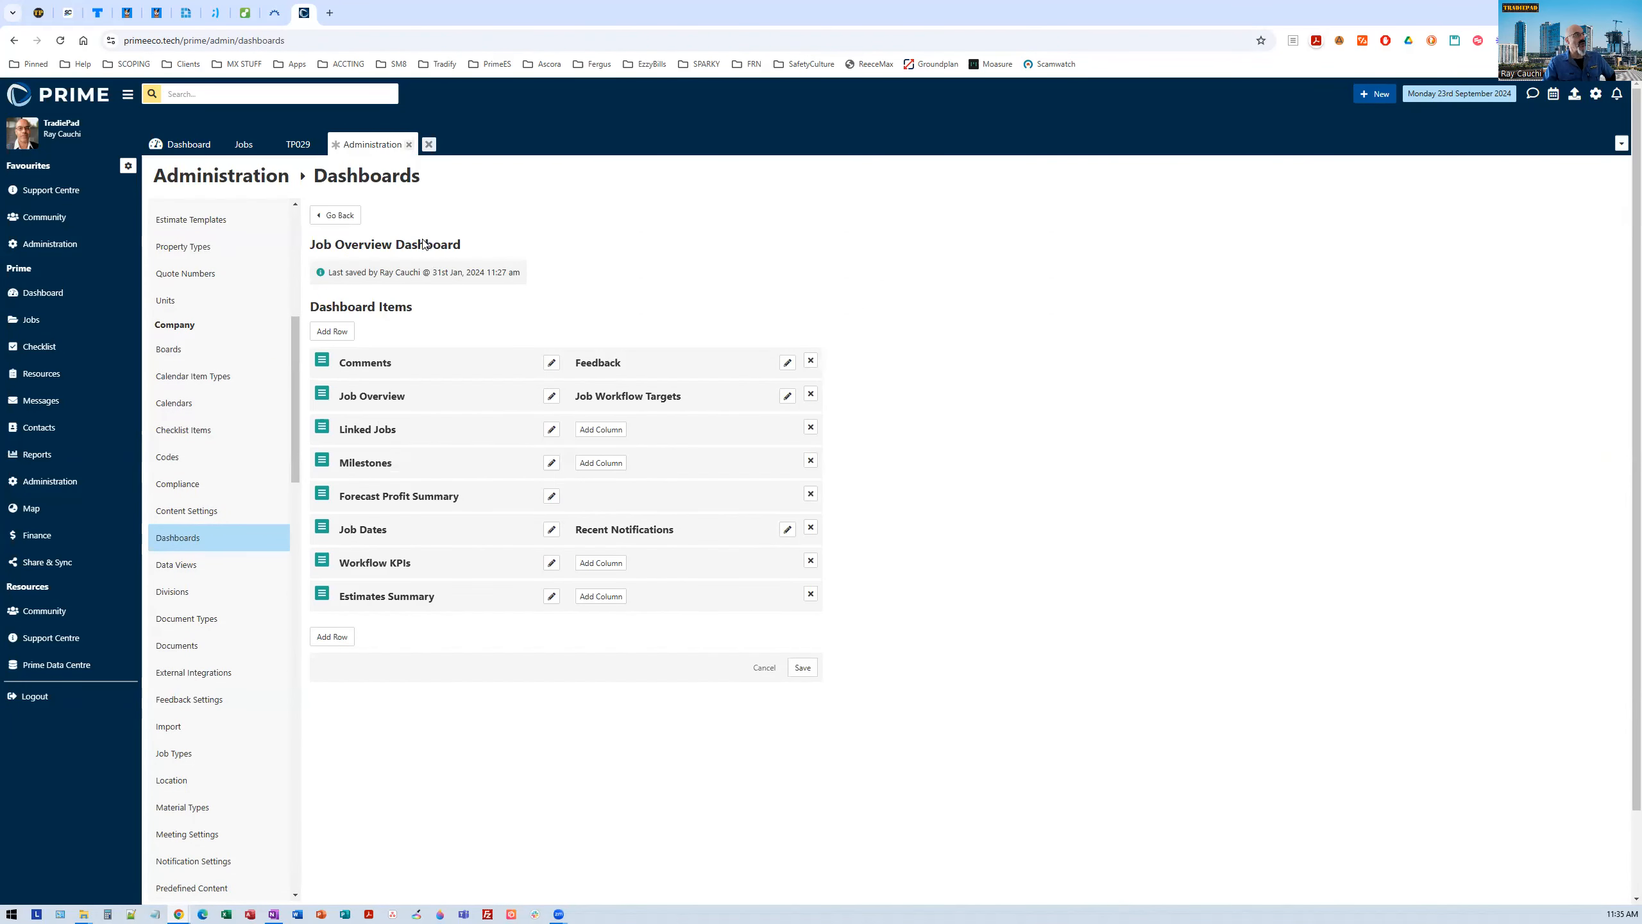
Step: Add a Wizards column beside Workflow KPIs on the Job Overview dashboard and save the dashboard
{"action": "left_click", "coordinate": [604, 563]}
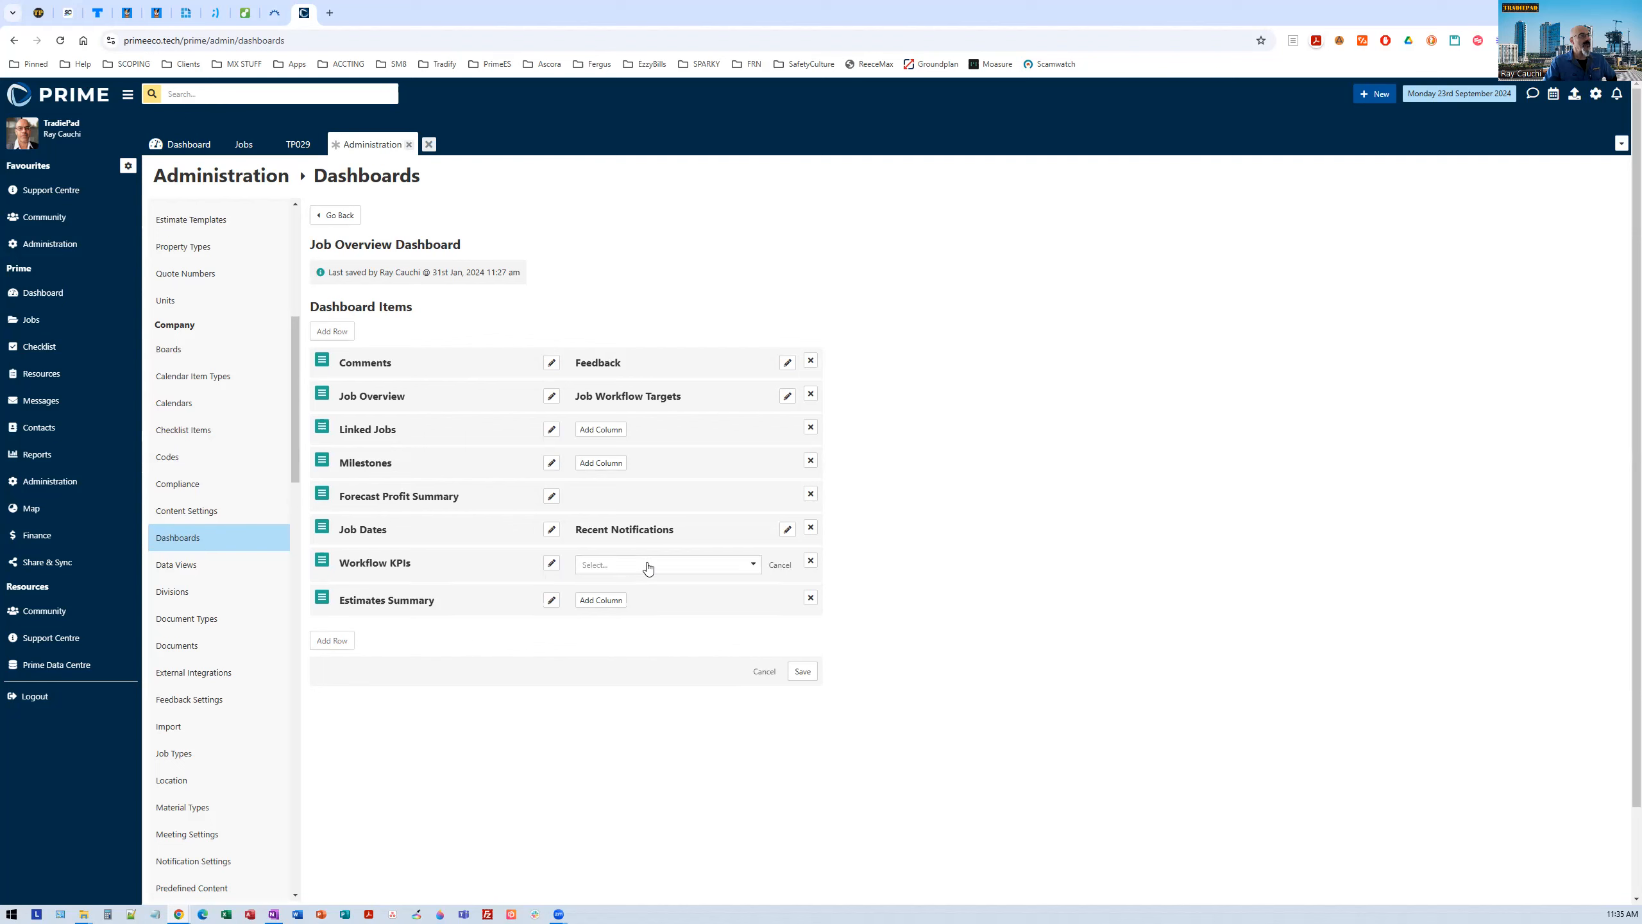
{"action": "left_click", "coordinate": [737, 567]}
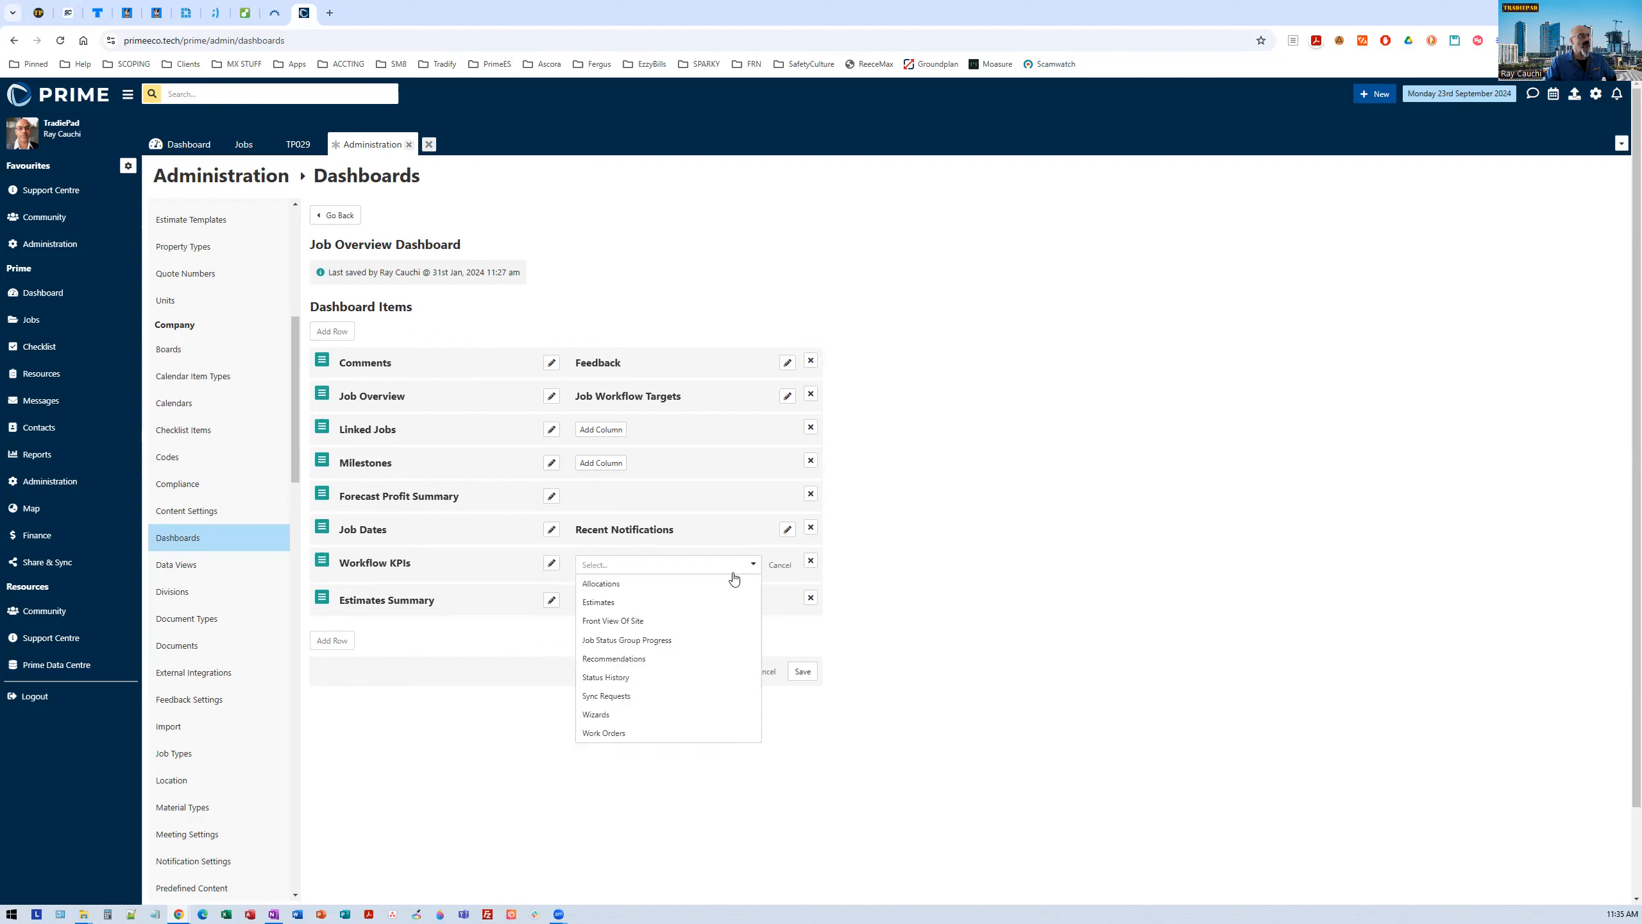
{"action": "left_click", "coordinate": [602, 714]}
{"action": "left_click", "coordinate": [803, 668]}
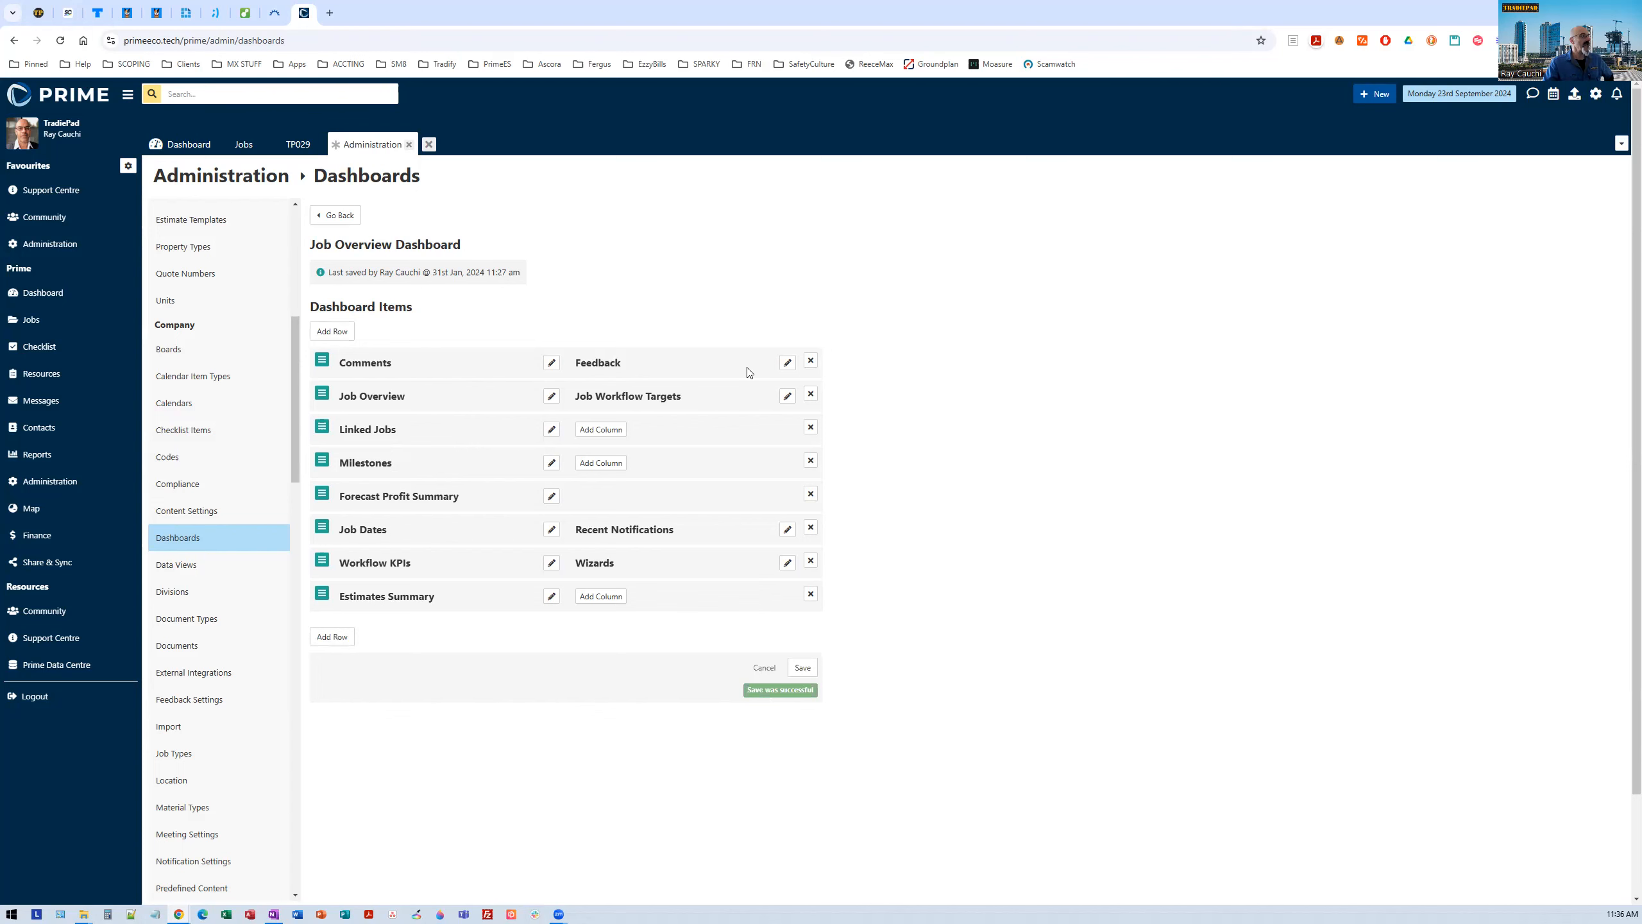
Step: Return to the open job and examine the Wizards section on its Overview page
{"action": "left_click", "coordinate": [248, 147]}
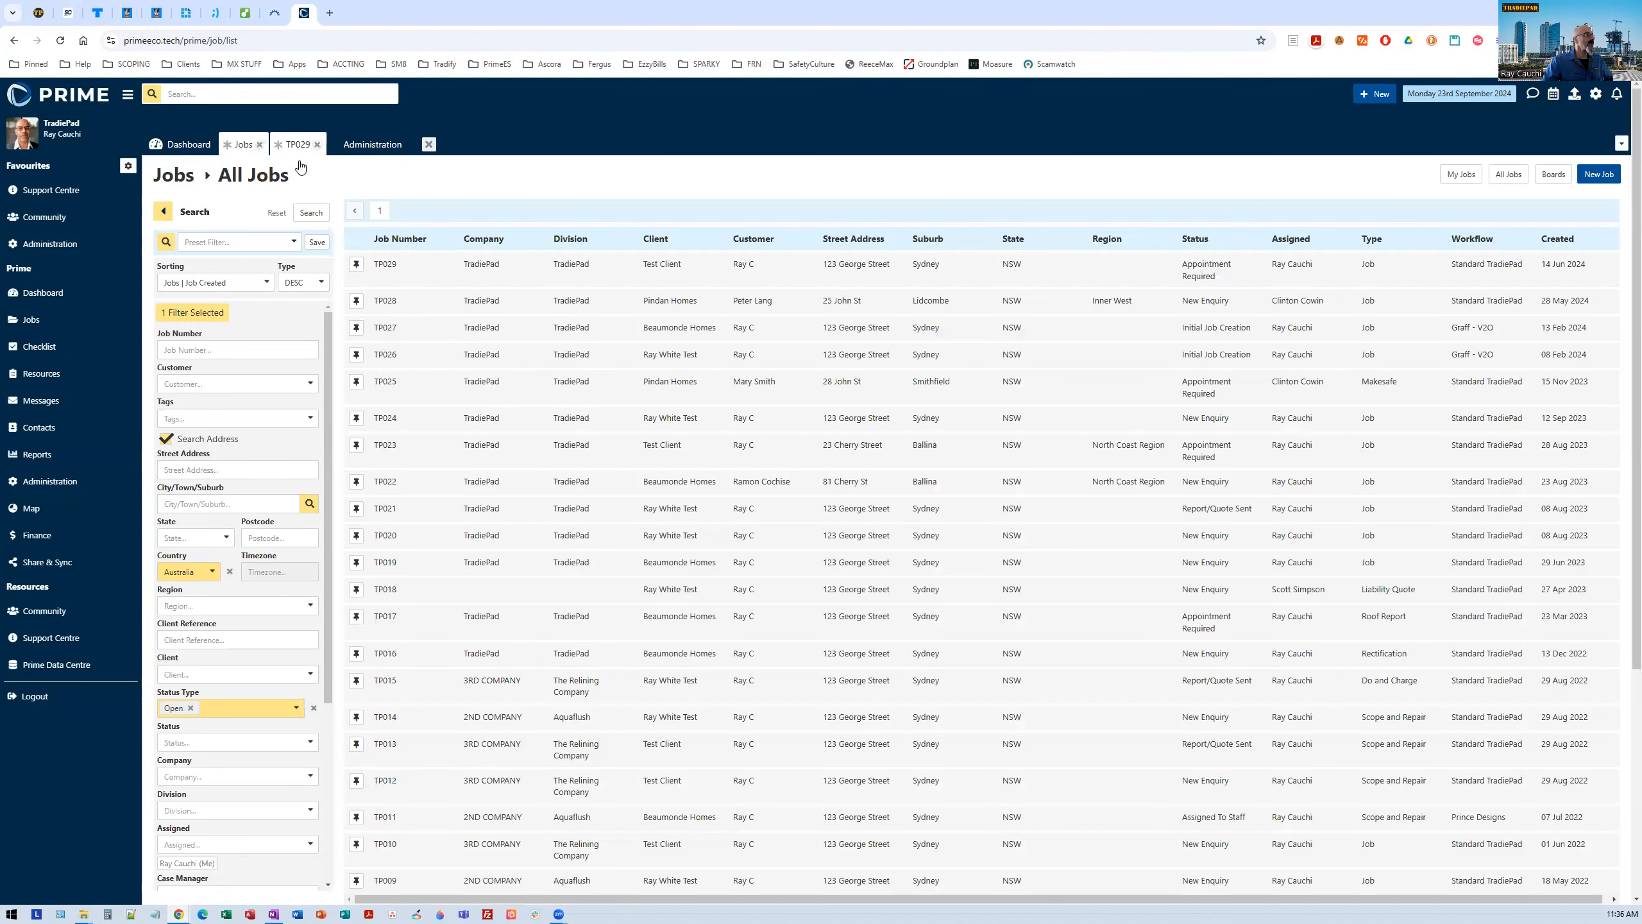
{"action": "left_click", "coordinate": [298, 145]}
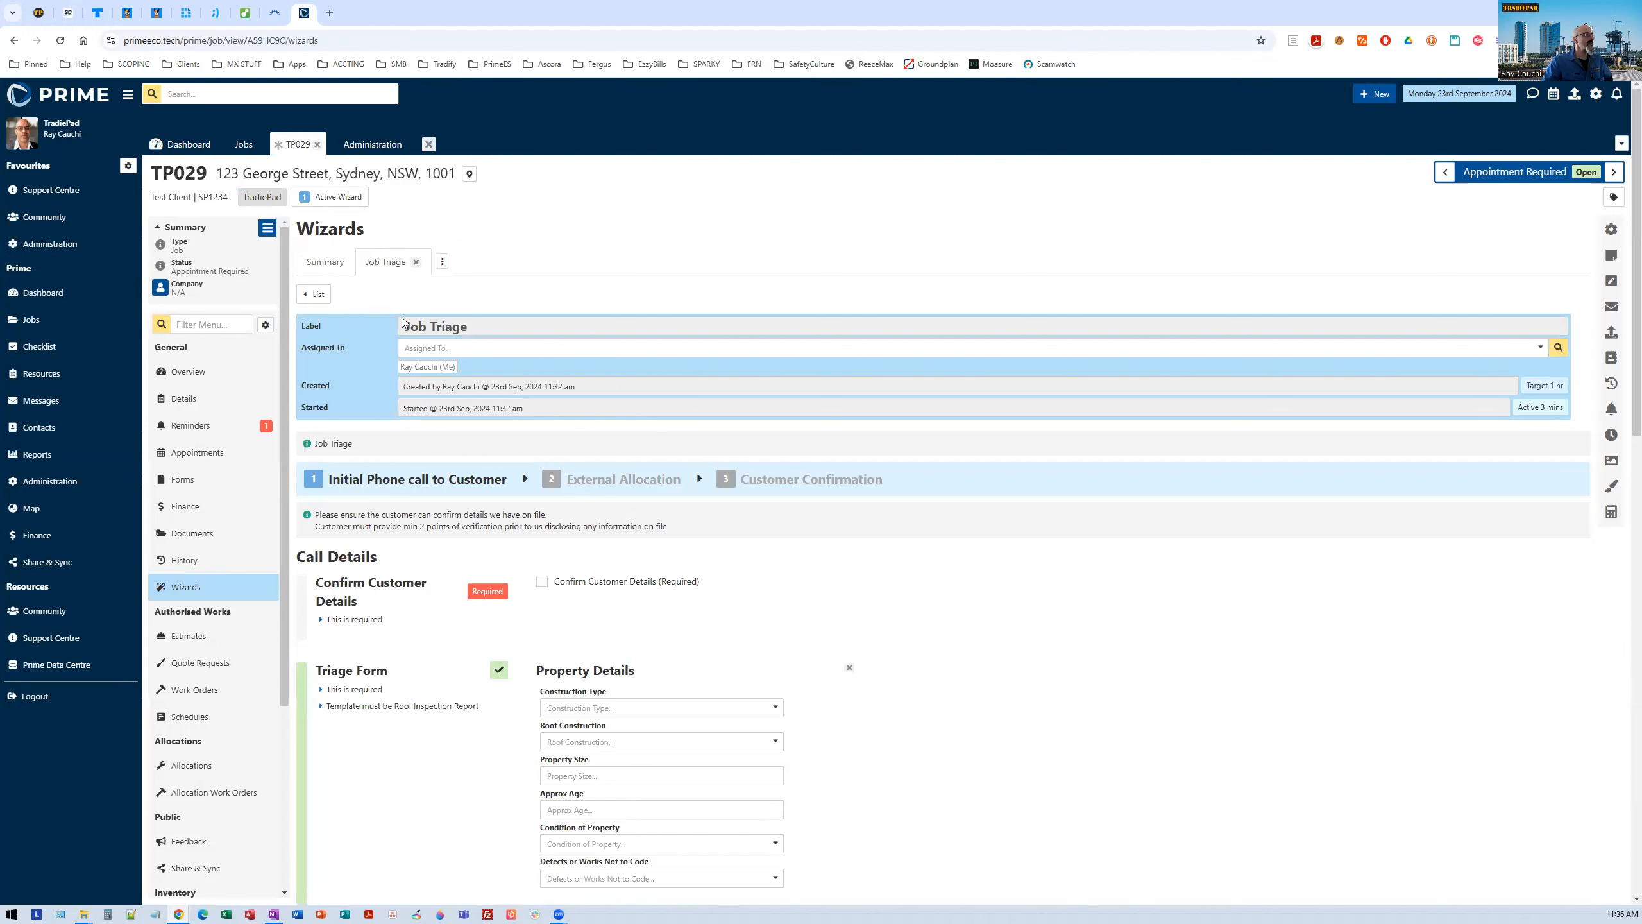
{"action": "left_click", "coordinate": [199, 372]}
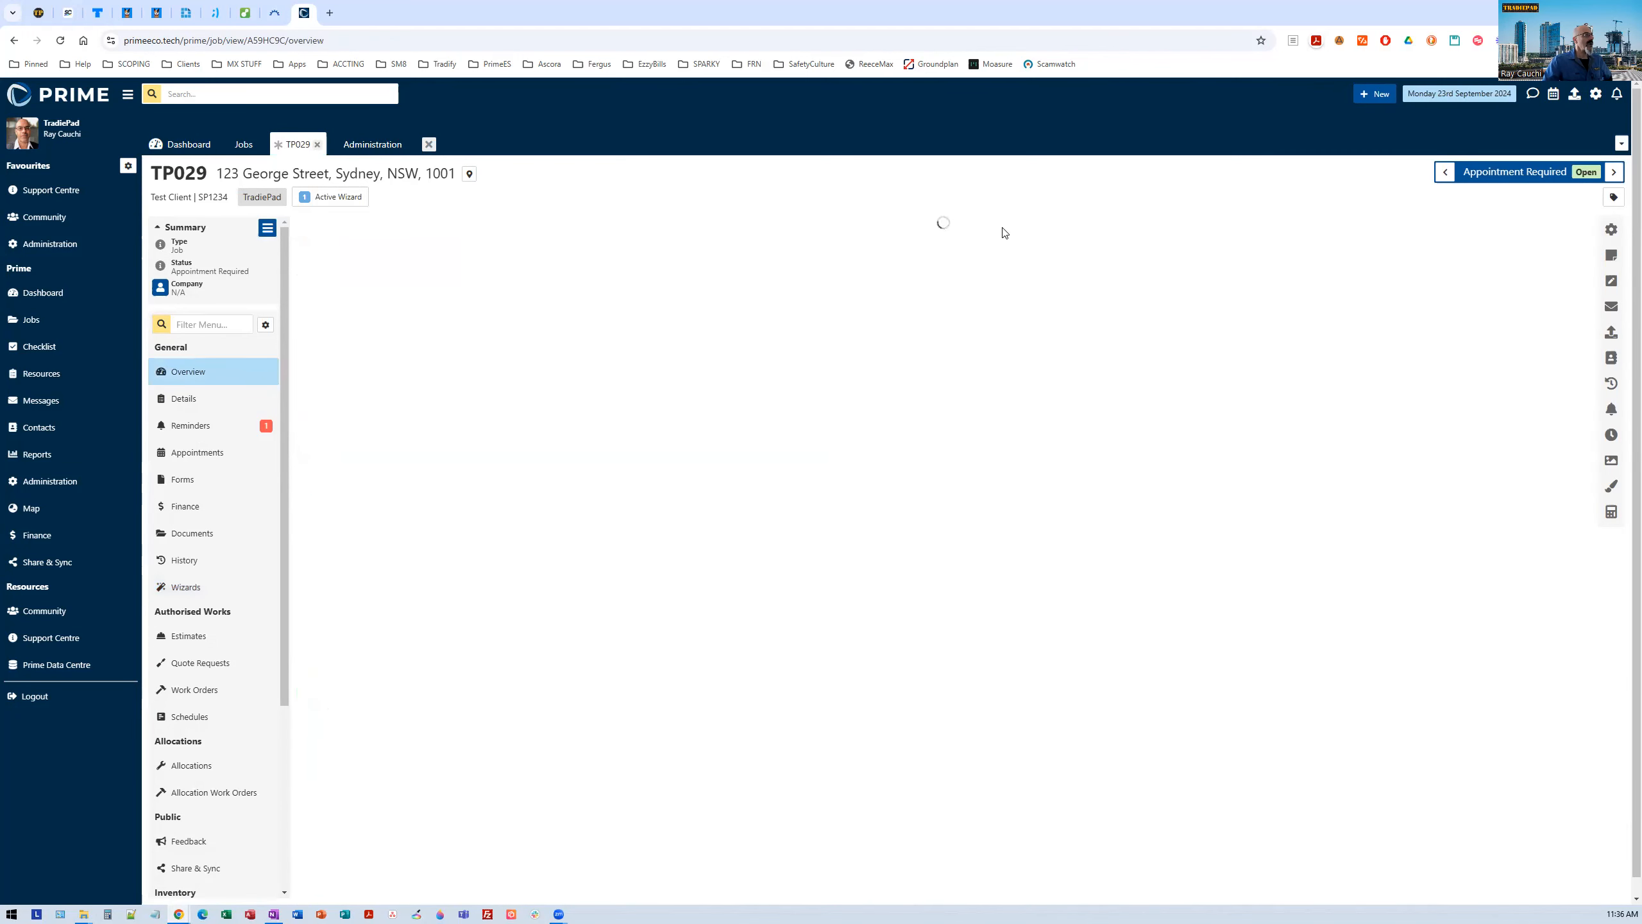
{"action": "scroll", "coordinate": [791, 313], "scroll_direction": "down", "scroll_amount": 5}
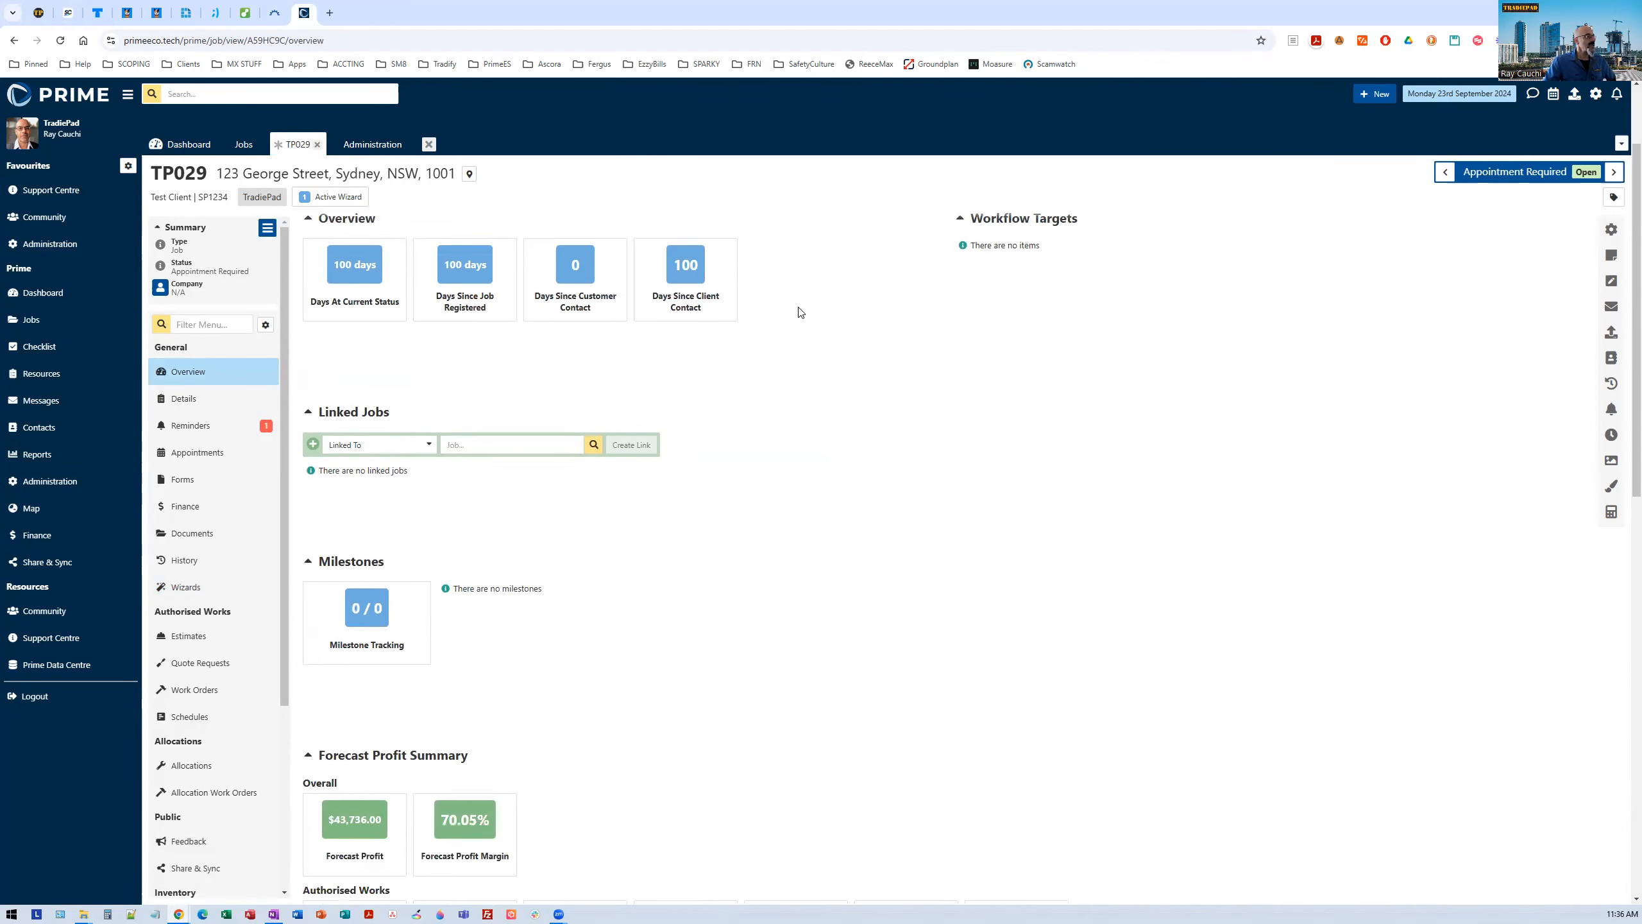
{"action": "scroll", "coordinate": [800, 313], "scroll_direction": "down", "scroll_amount": 10}
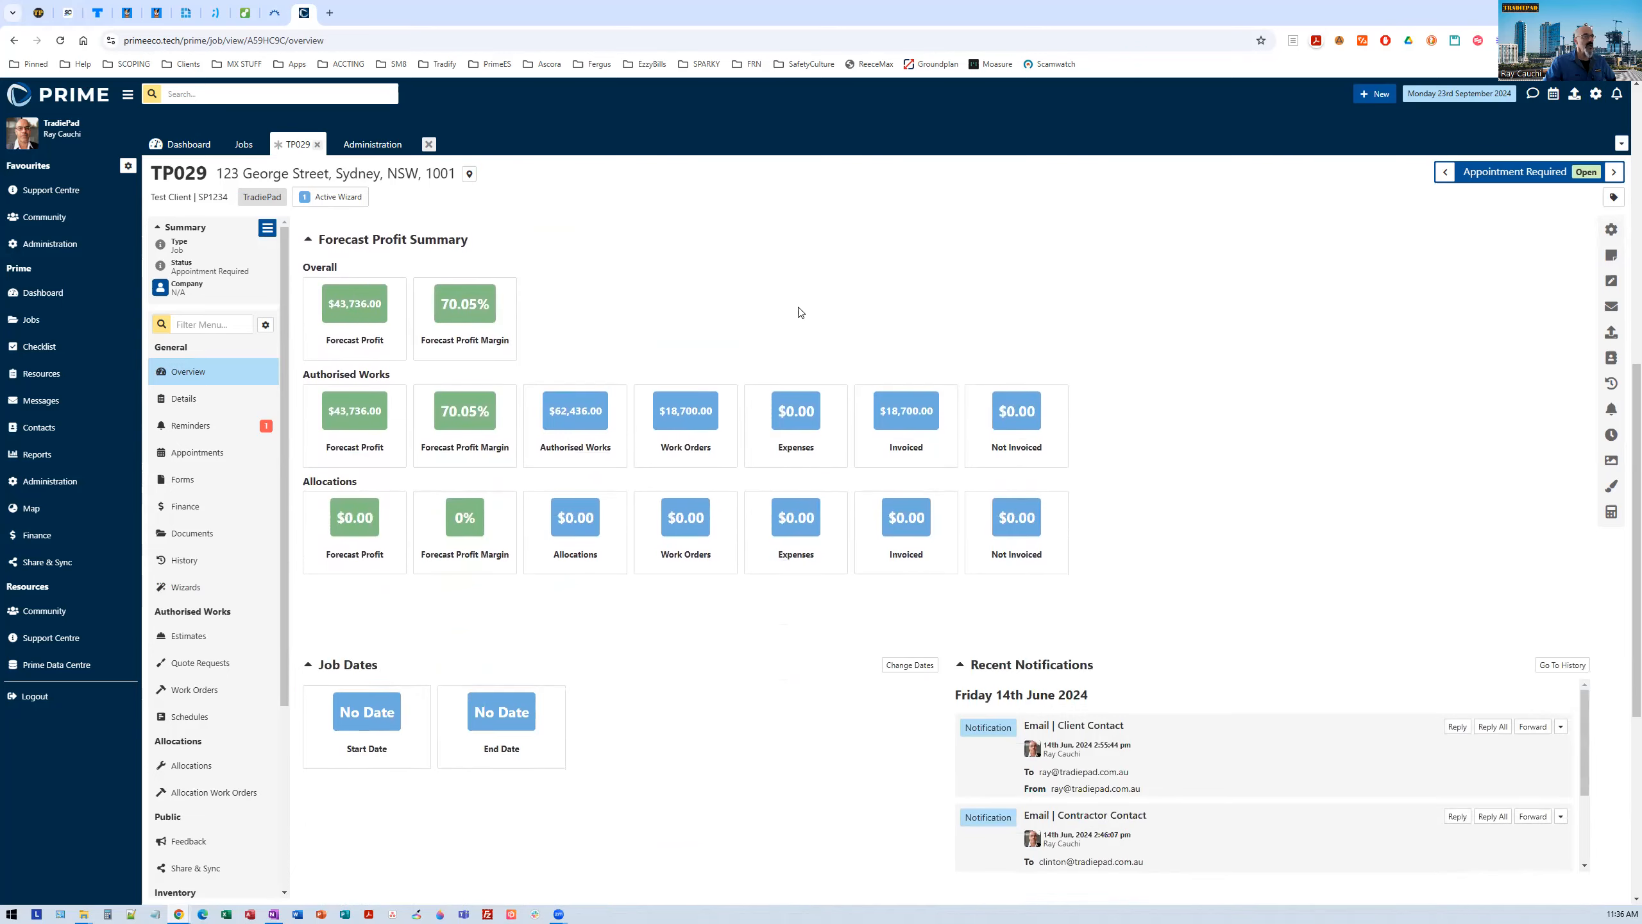
{"action": "scroll", "coordinate": [801, 314], "scroll_direction": "down", "scroll_amount": 1}
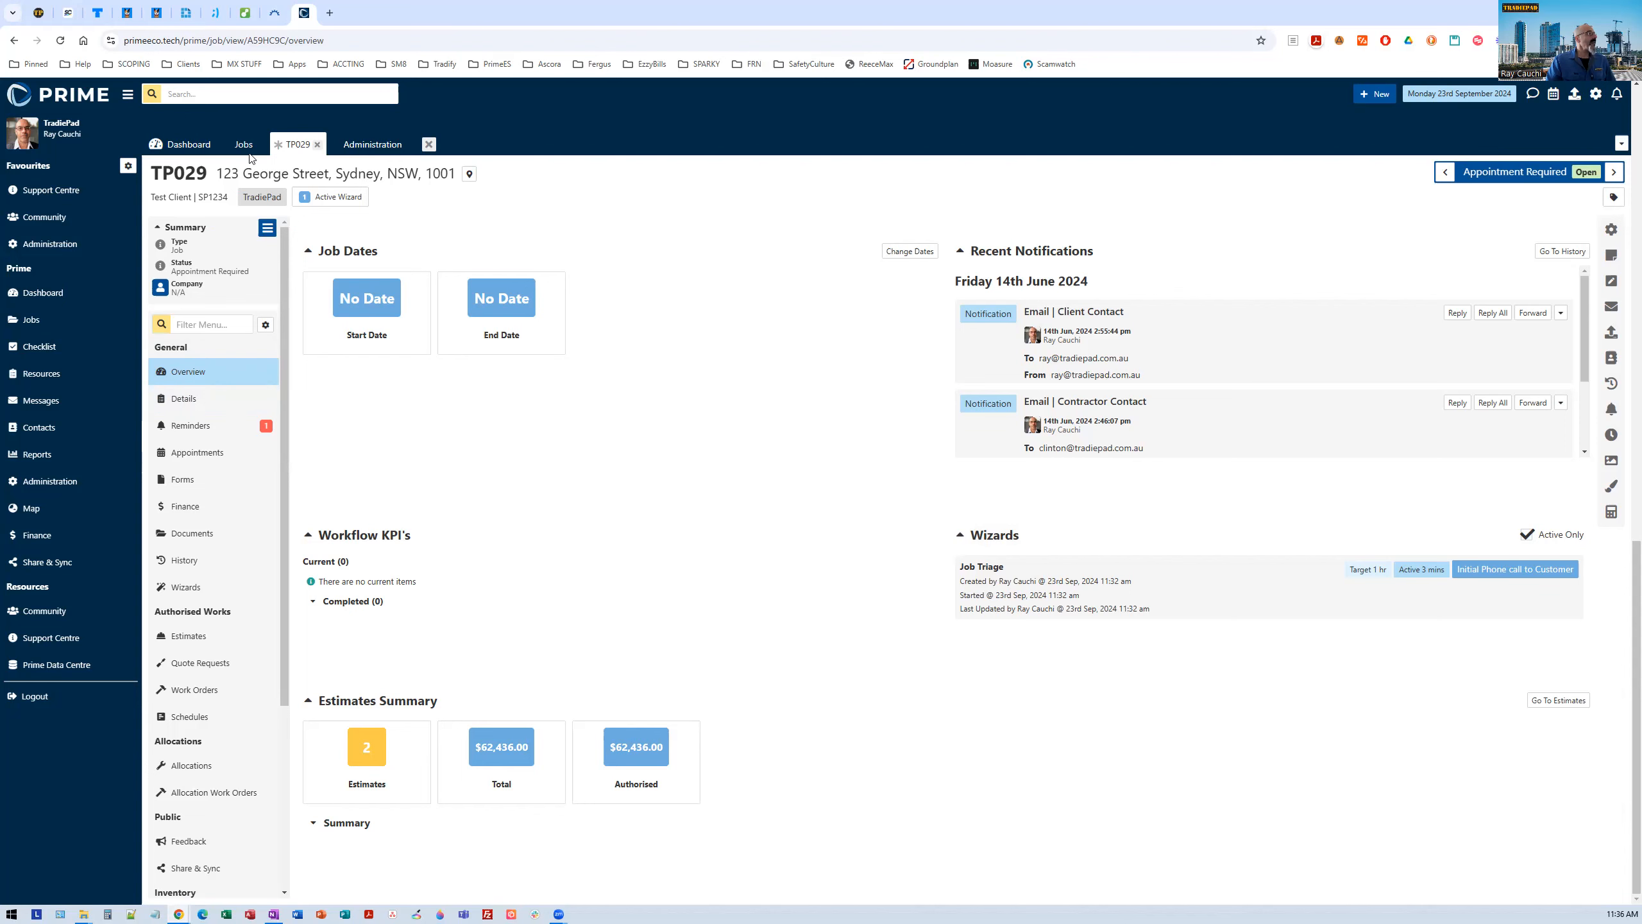
Step: Open the Roof Inspection Report site form template in Administration and enable View As Wizard
{"action": "left_click", "coordinate": [366, 145]}
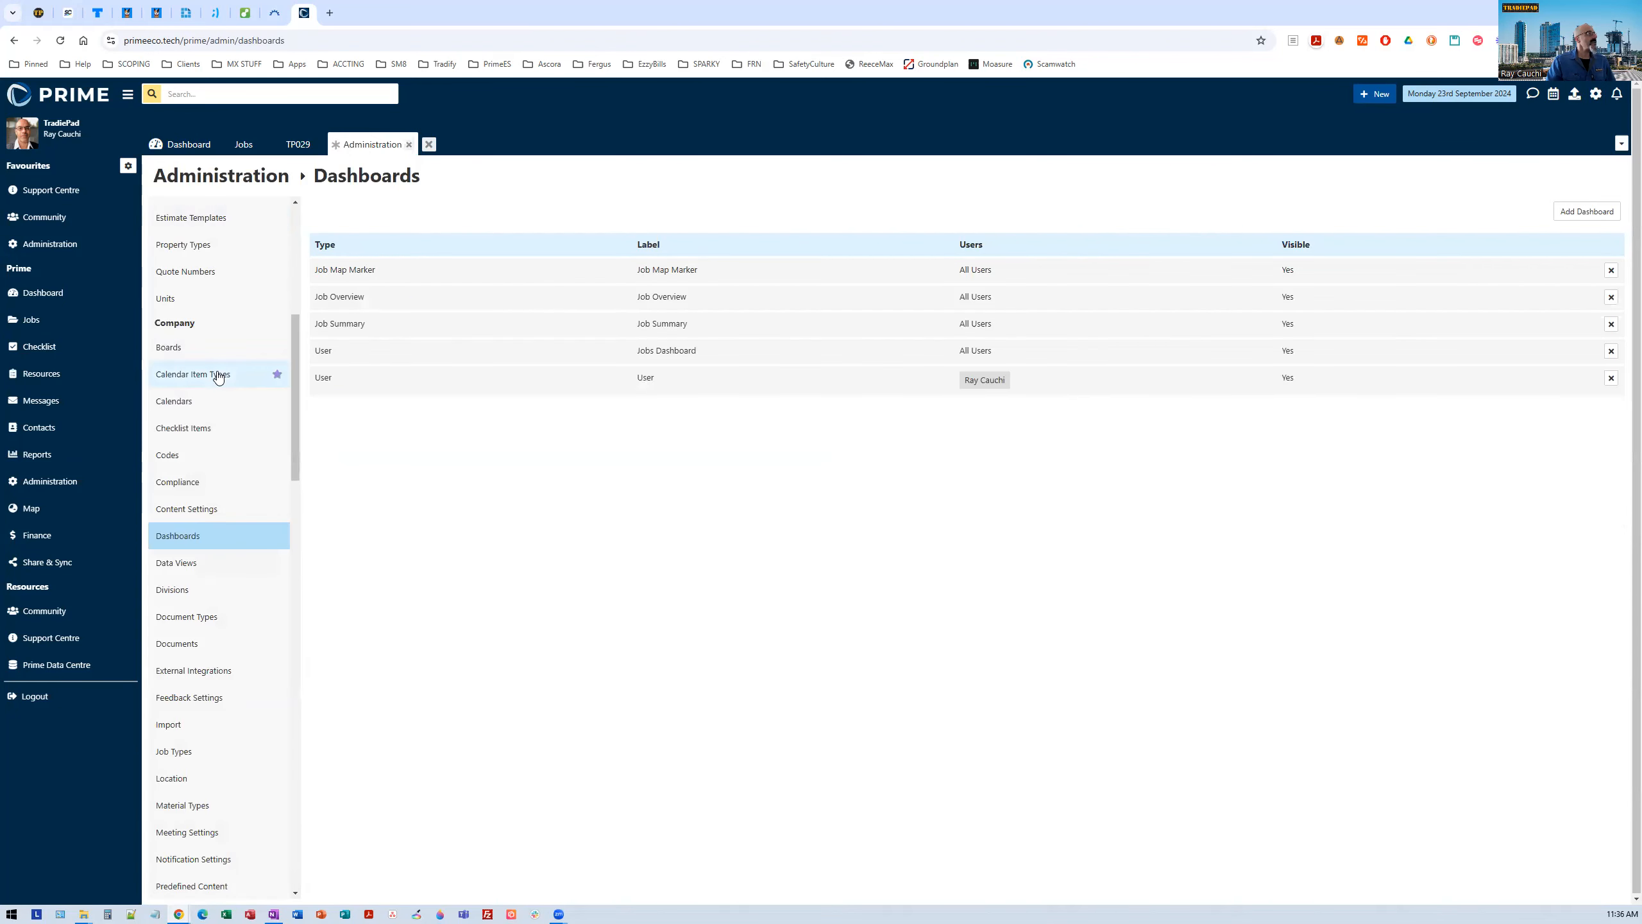
{"action": "scroll", "coordinate": [213, 336], "scroll_direction": "up", "scroll_amount": 5}
{"action": "left_click", "coordinate": [211, 258]}
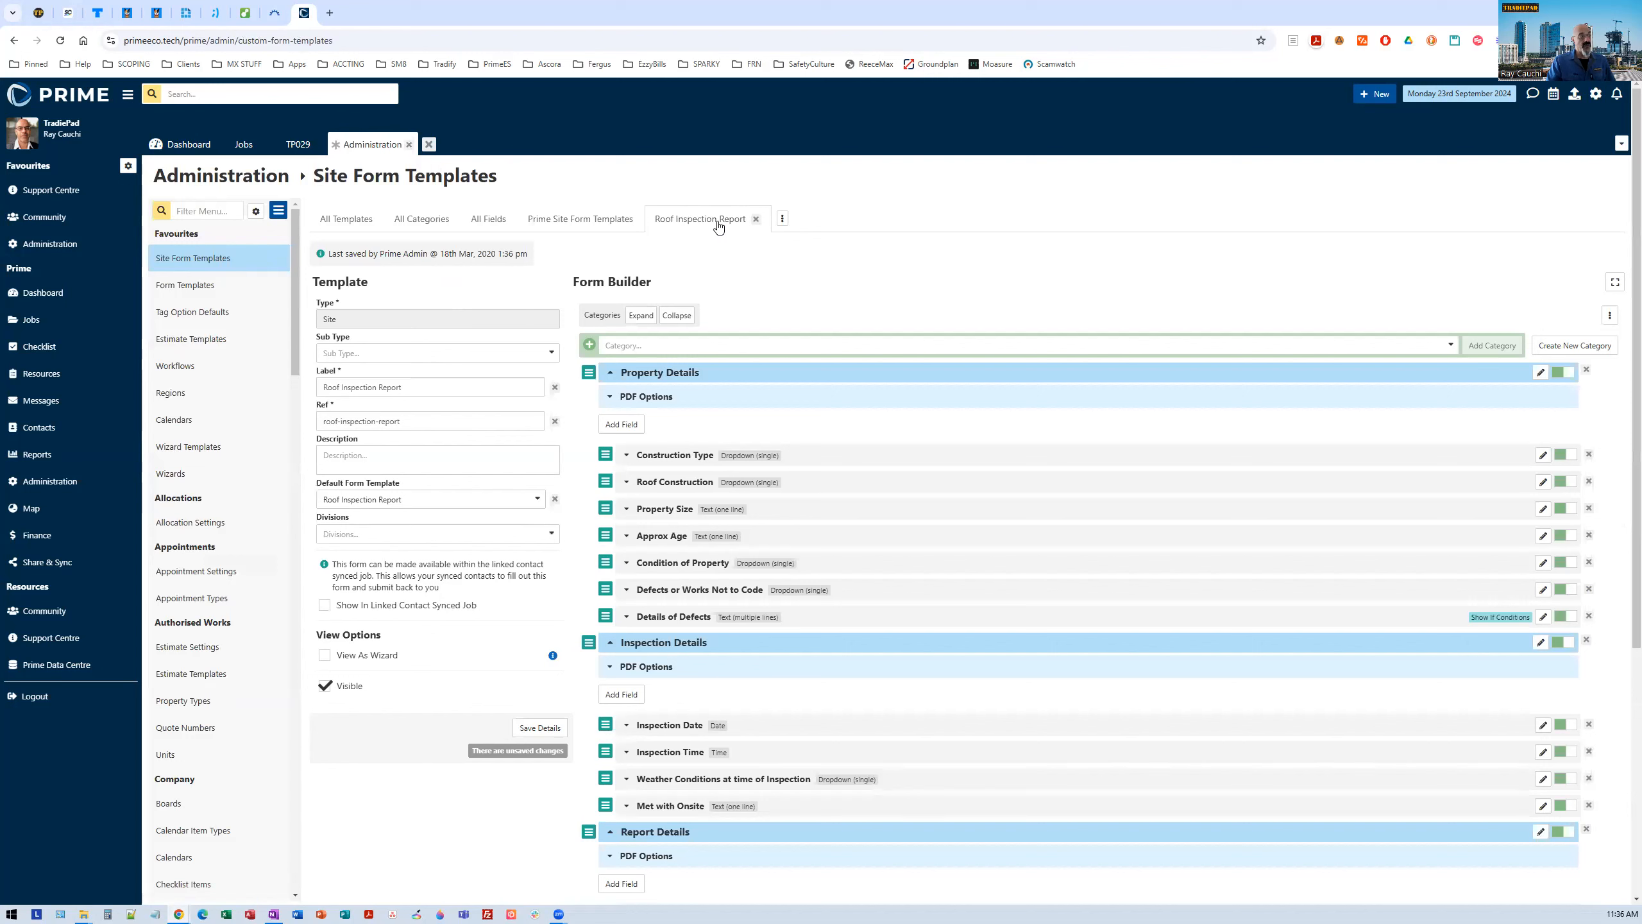
{"action": "left_click", "coordinate": [362, 655]}
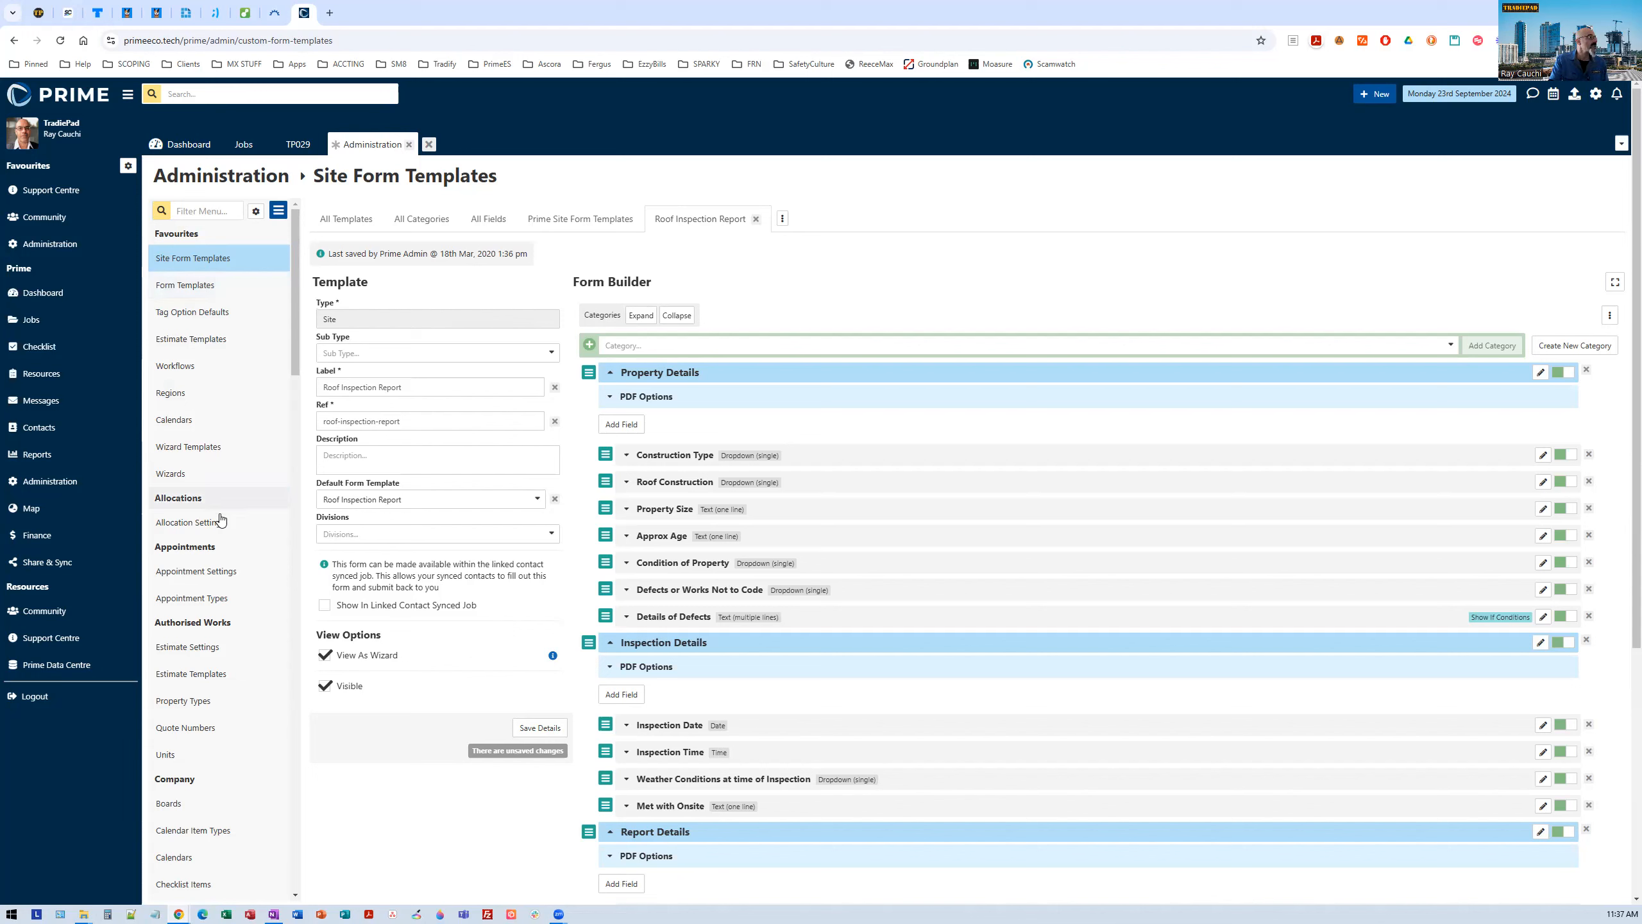
Step: Go to the Data Forms in Job Settings, check all templates, and open the Details form's view options
{"action": "scroll", "coordinate": [206, 543], "scroll_direction": "down", "scroll_amount": 8}
{"action": "scroll", "coordinate": [206, 550], "scroll_direction": "down", "scroll_amount": 15}
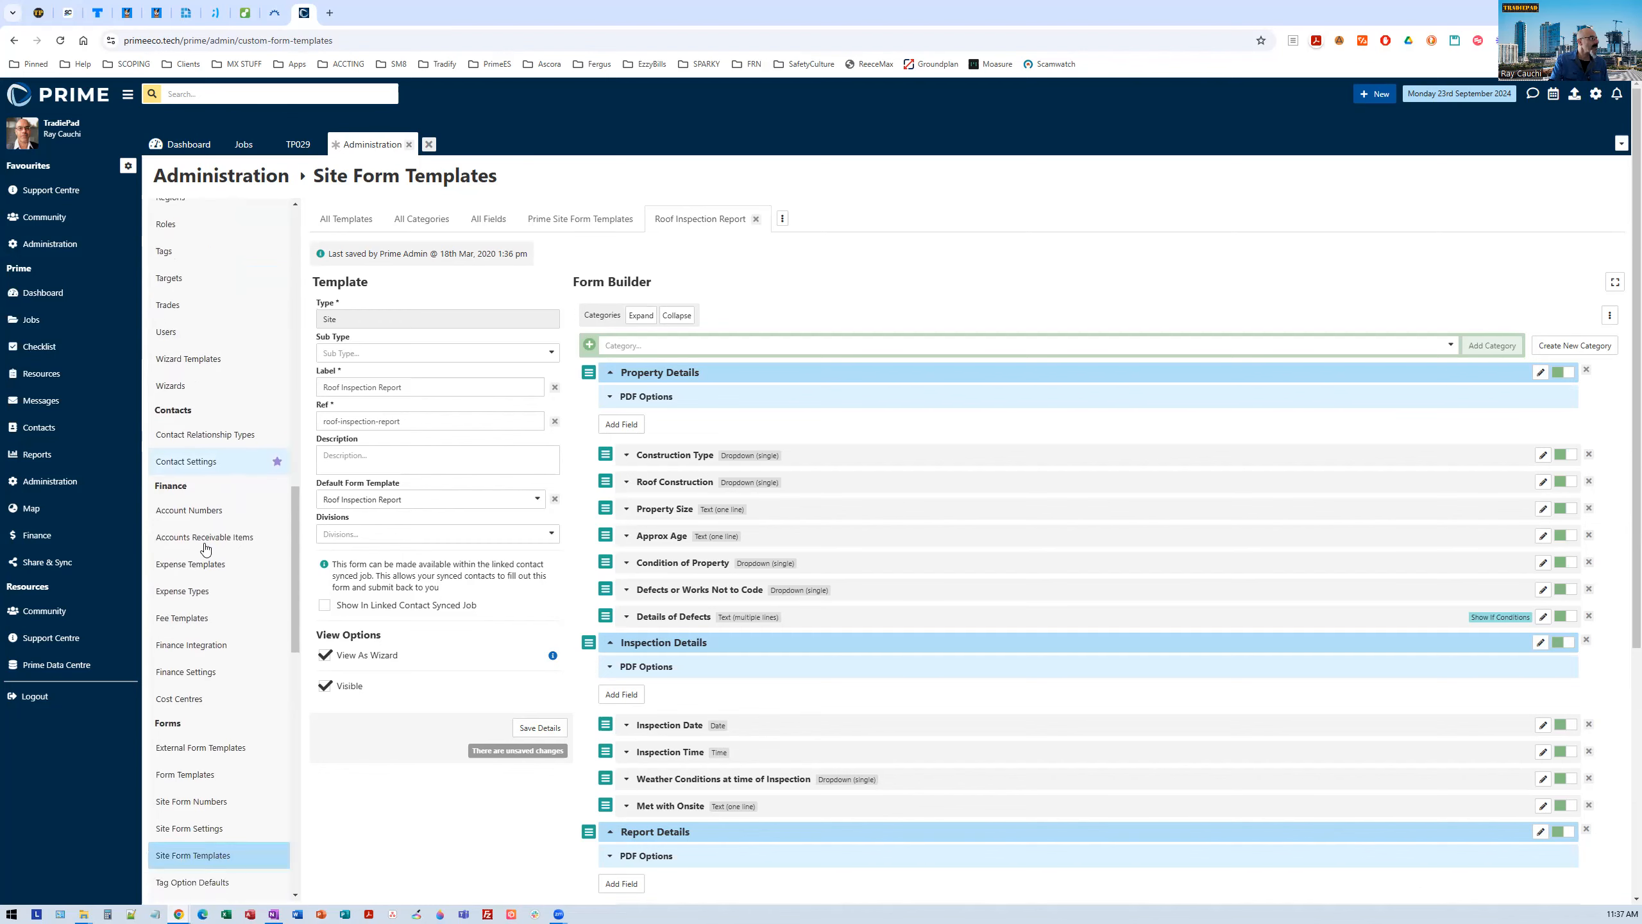
{"action": "scroll", "coordinate": [206, 550], "scroll_direction": "down", "scroll_amount": 6}
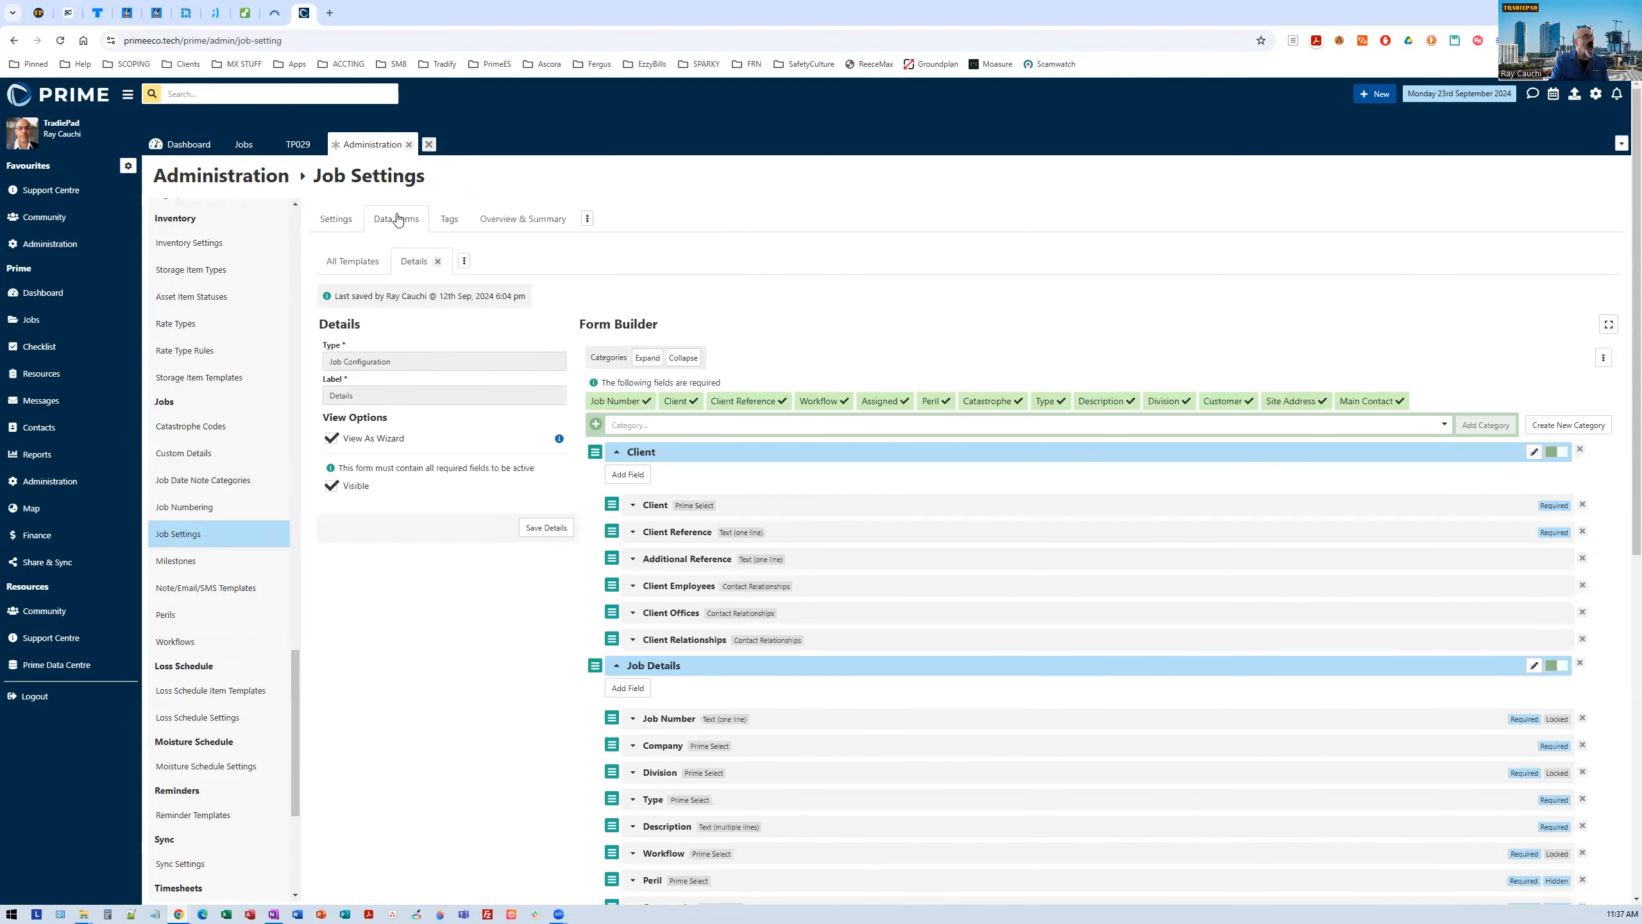
{"action": "left_click", "coordinate": [363, 257]}
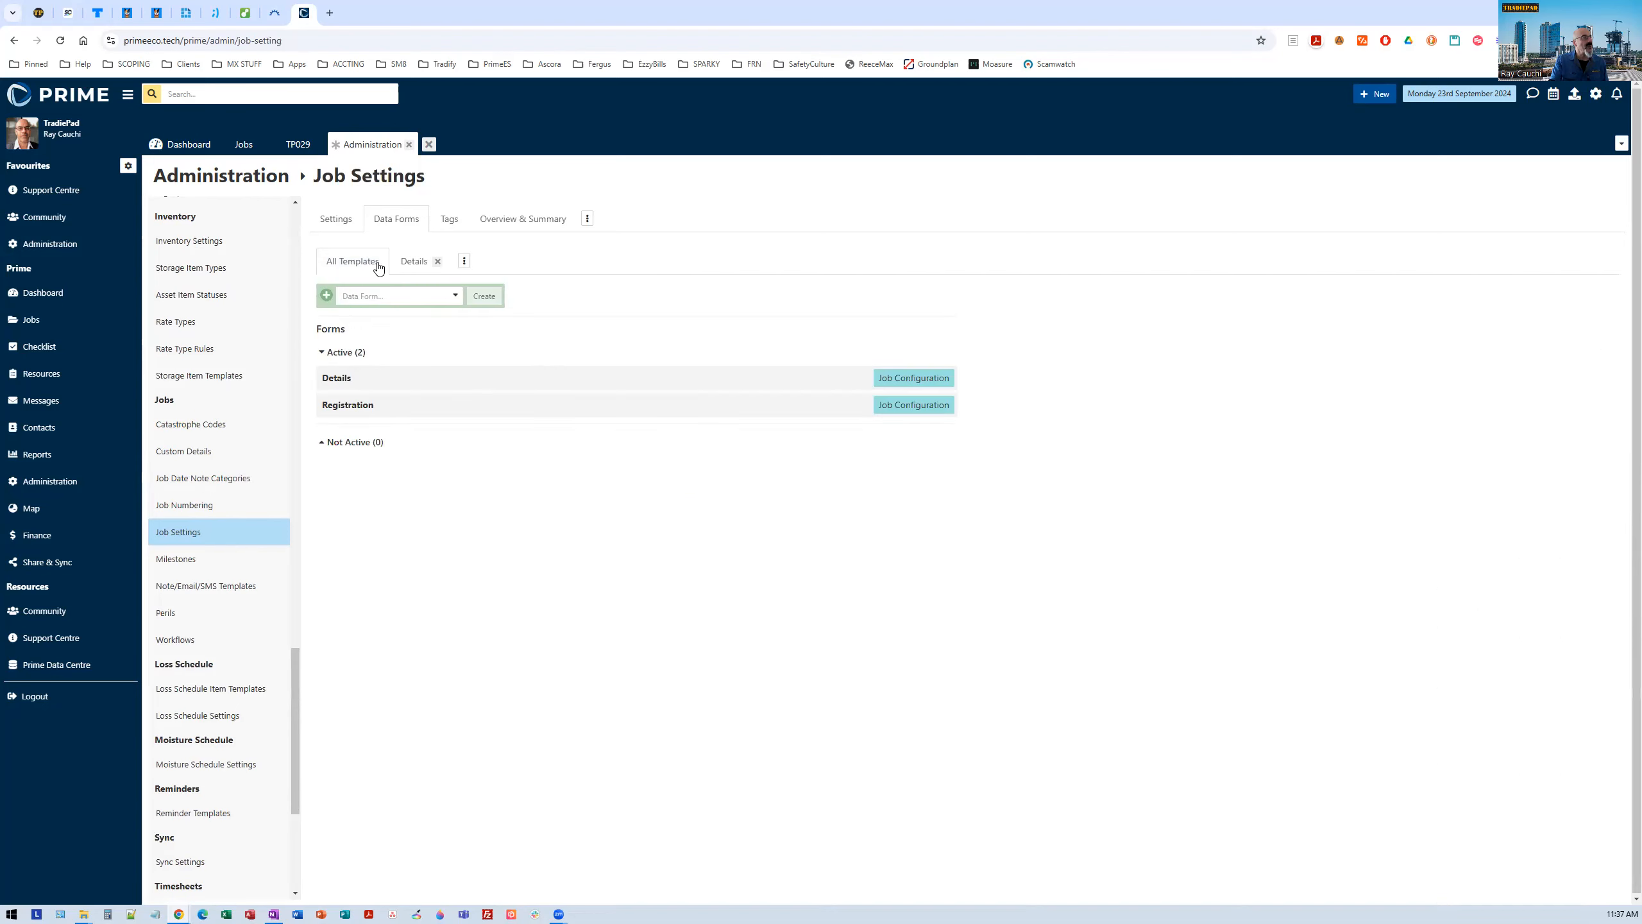
{"action": "left_click", "coordinate": [335, 380]}
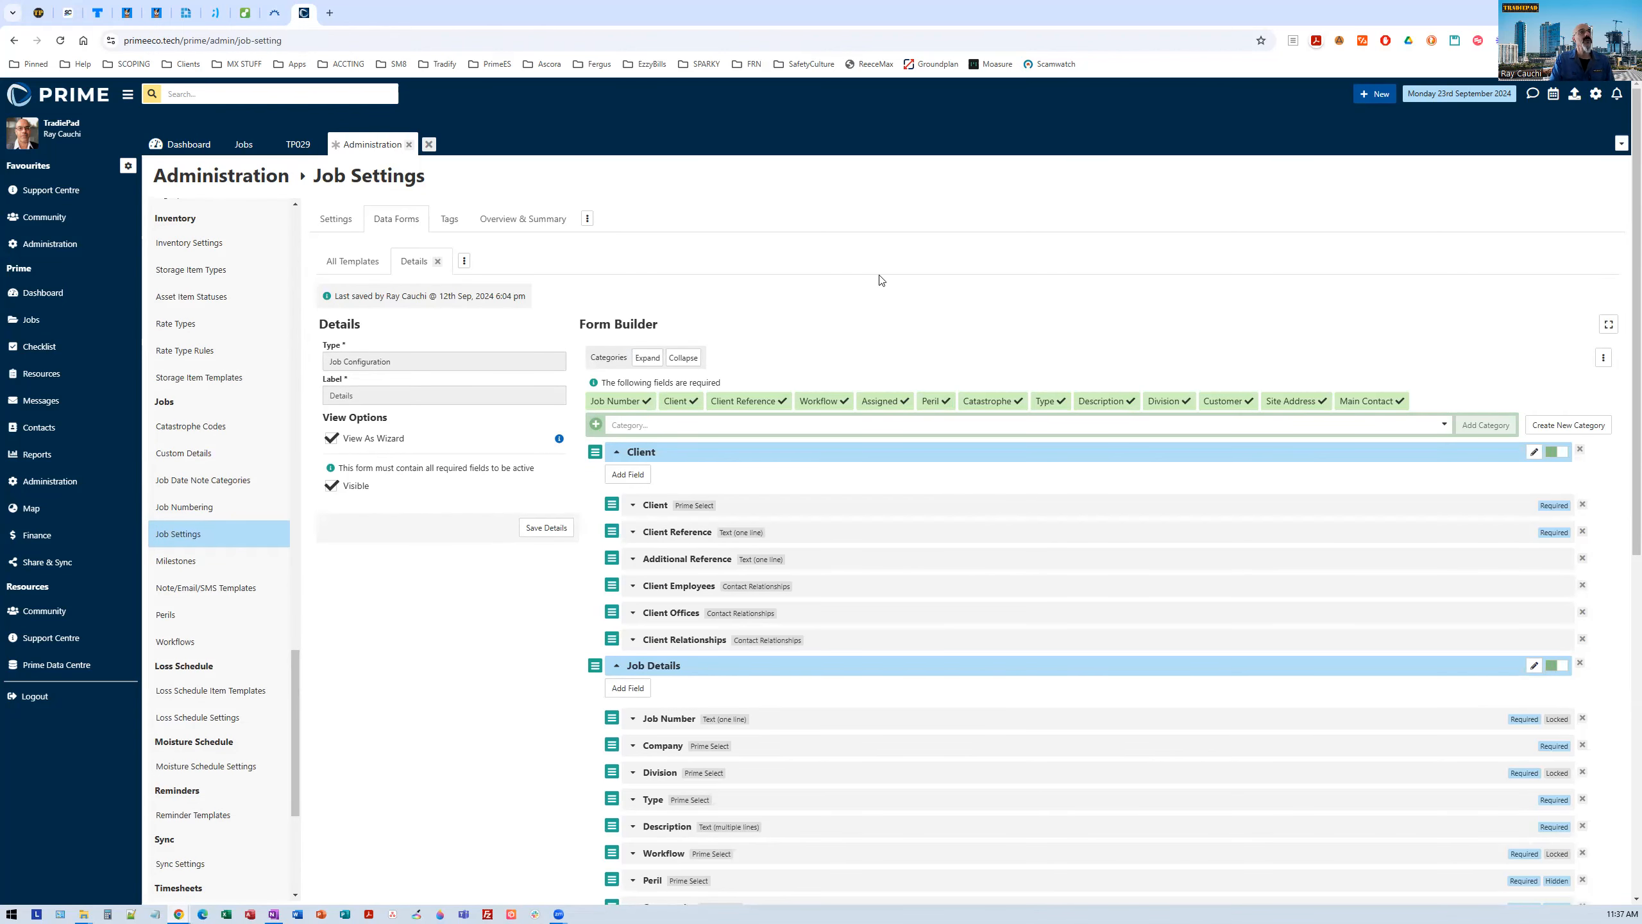
Step: View the new job form's wizard layout, and step through the existing job's details from Client to Site
{"action": "left_click", "coordinate": [1383, 97]}
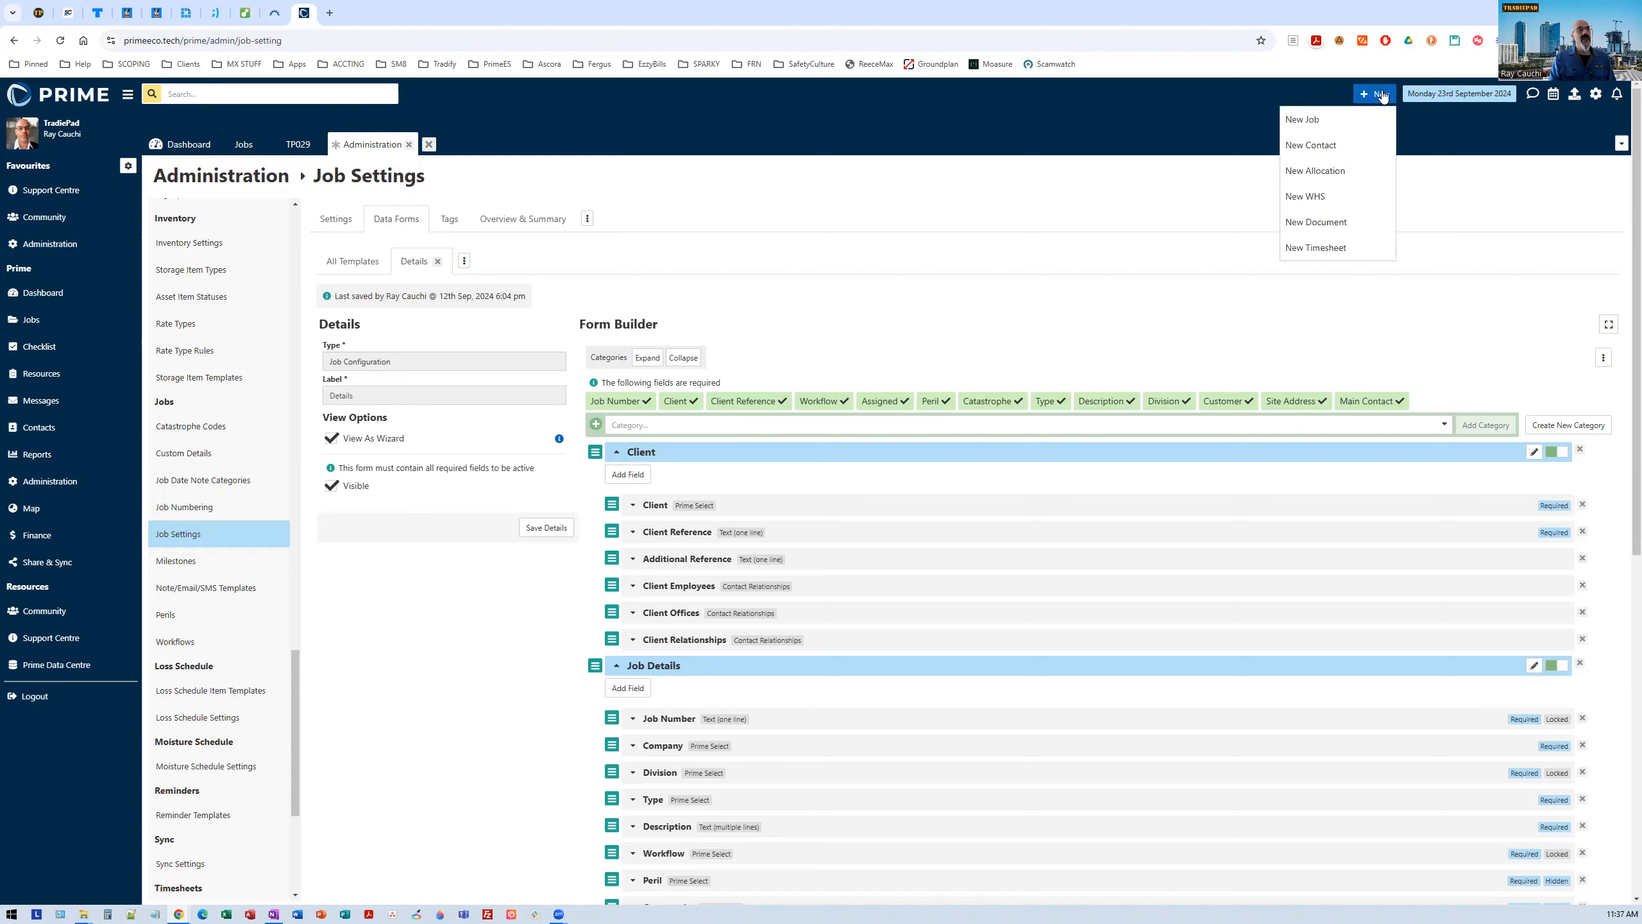
{"action": "left_click", "coordinate": [1325, 121]}
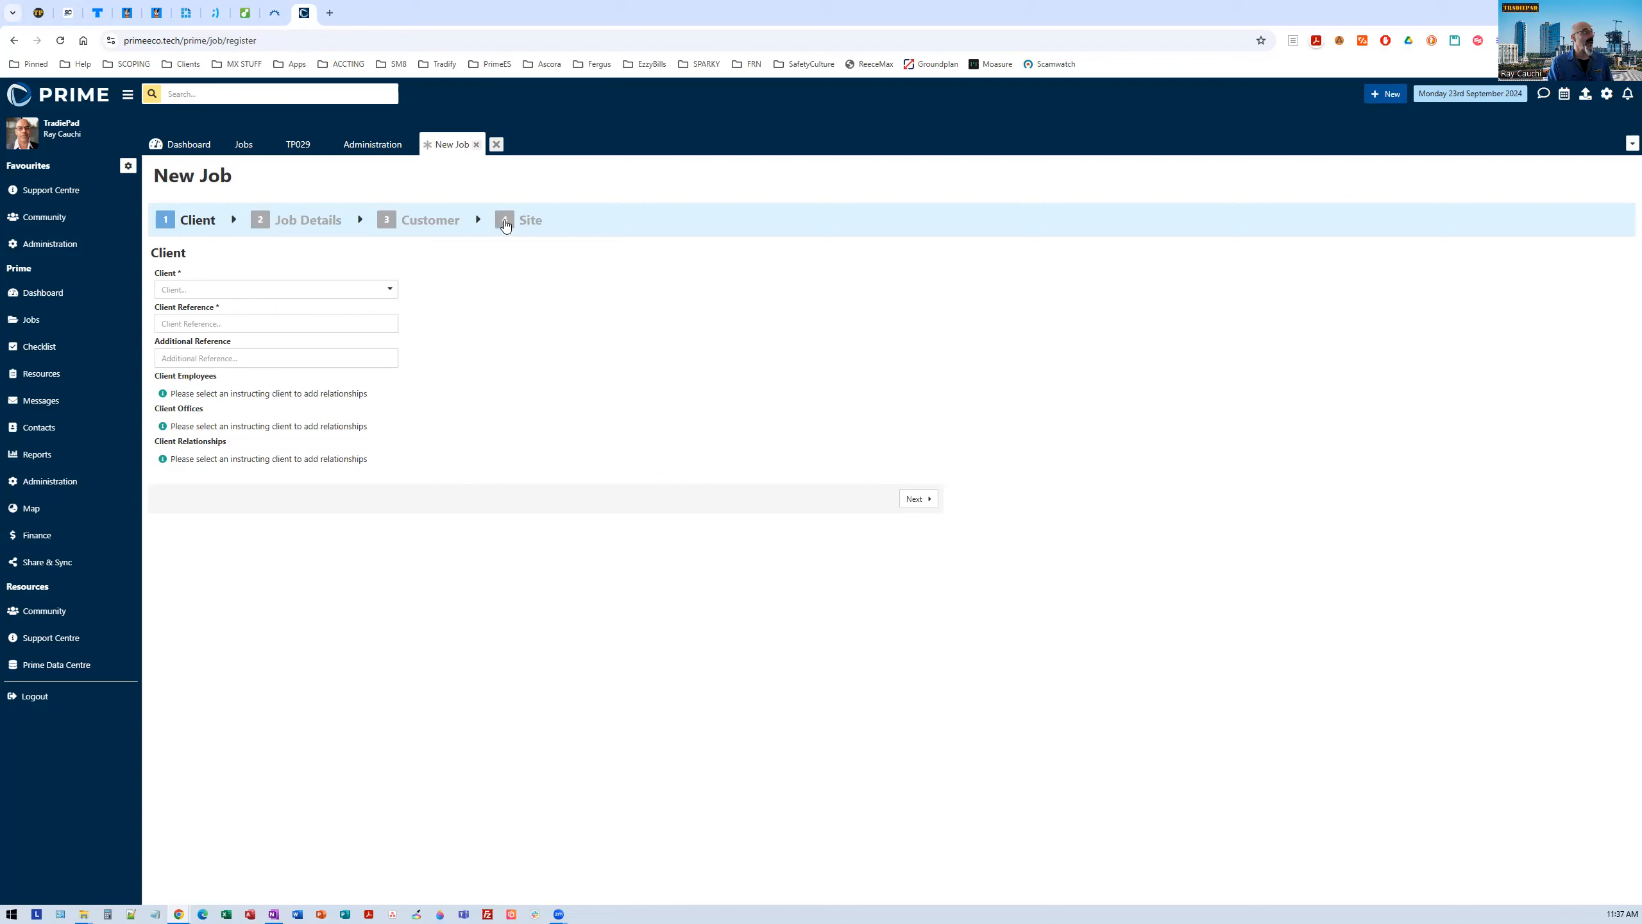
{"action": "left_click", "coordinate": [296, 151]}
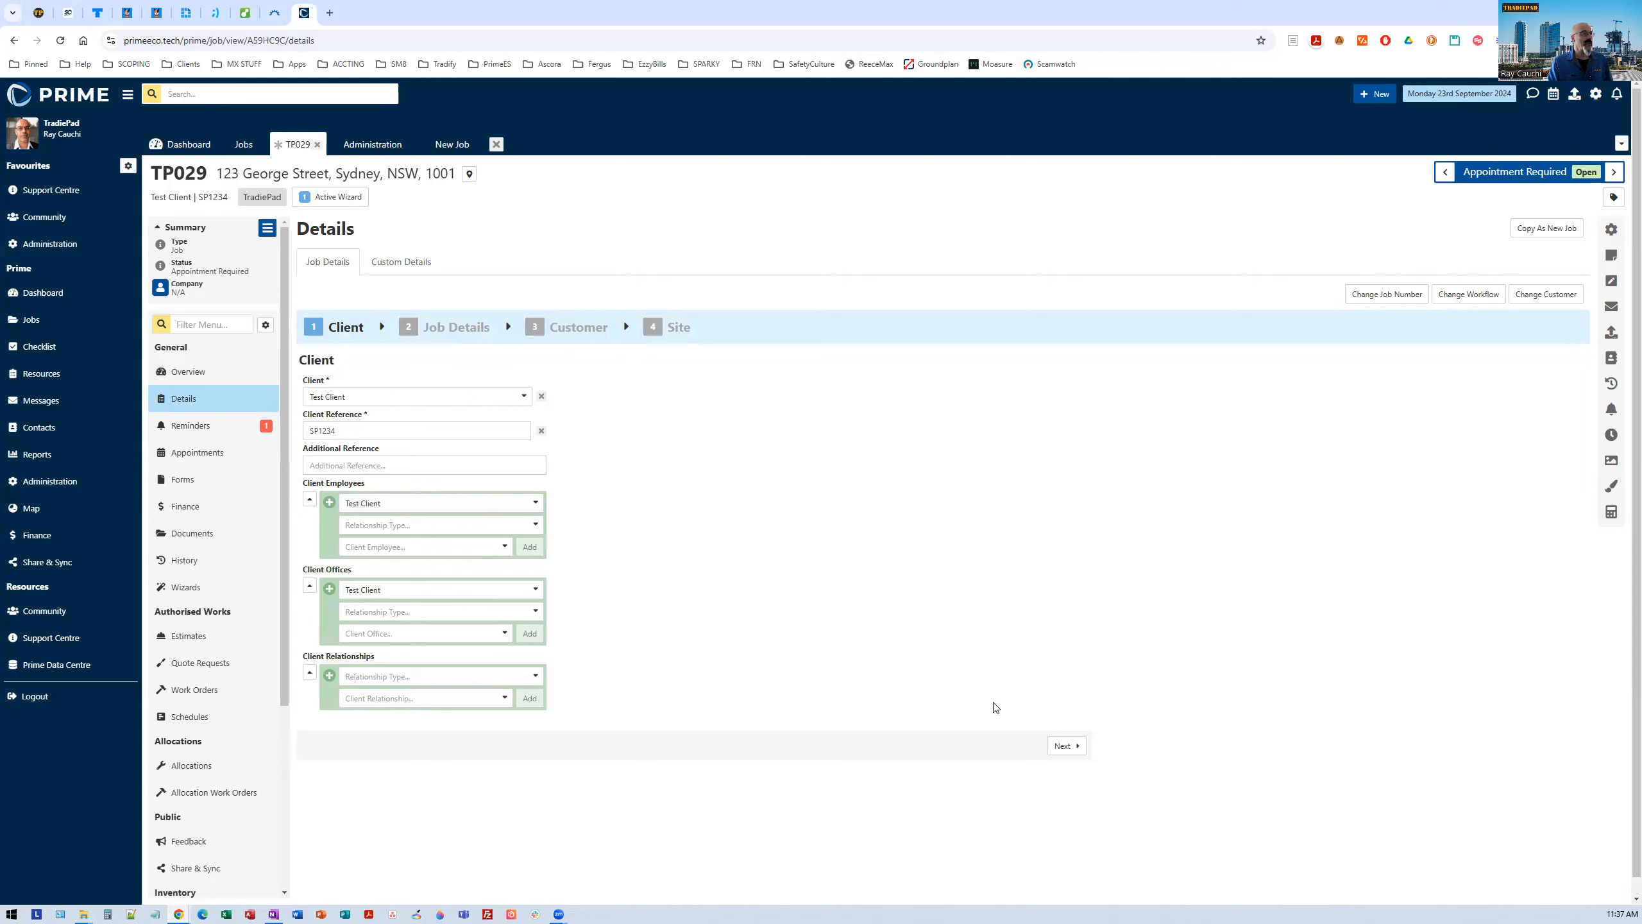
{"action": "left_click", "coordinate": [1065, 745]}
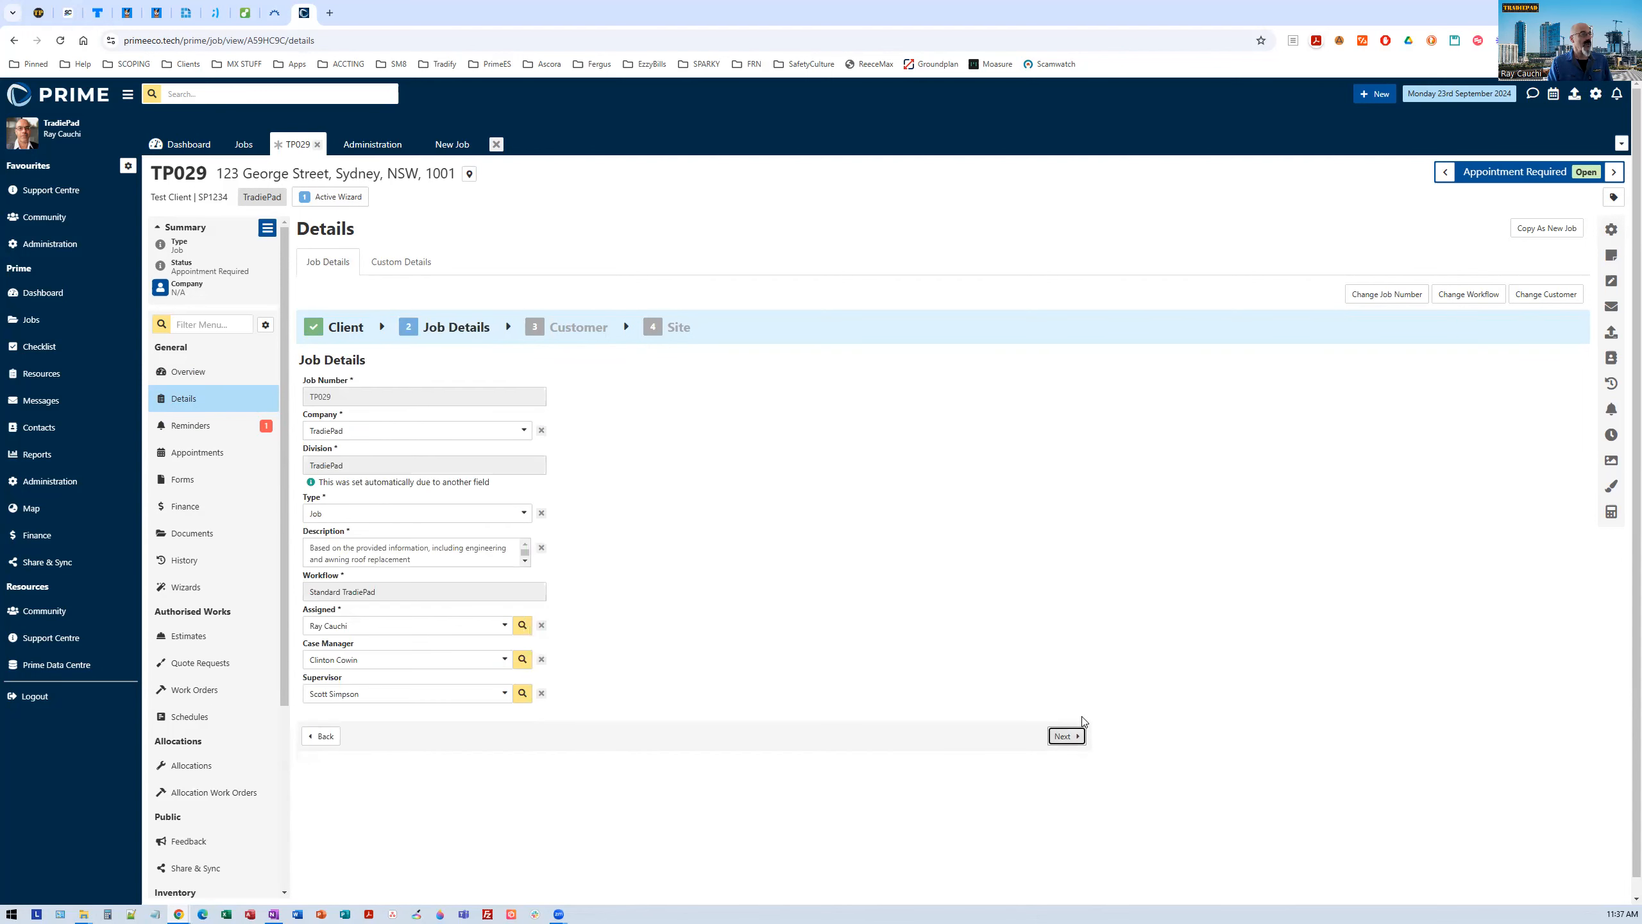
{"action": "left_click", "coordinate": [1065, 737]}
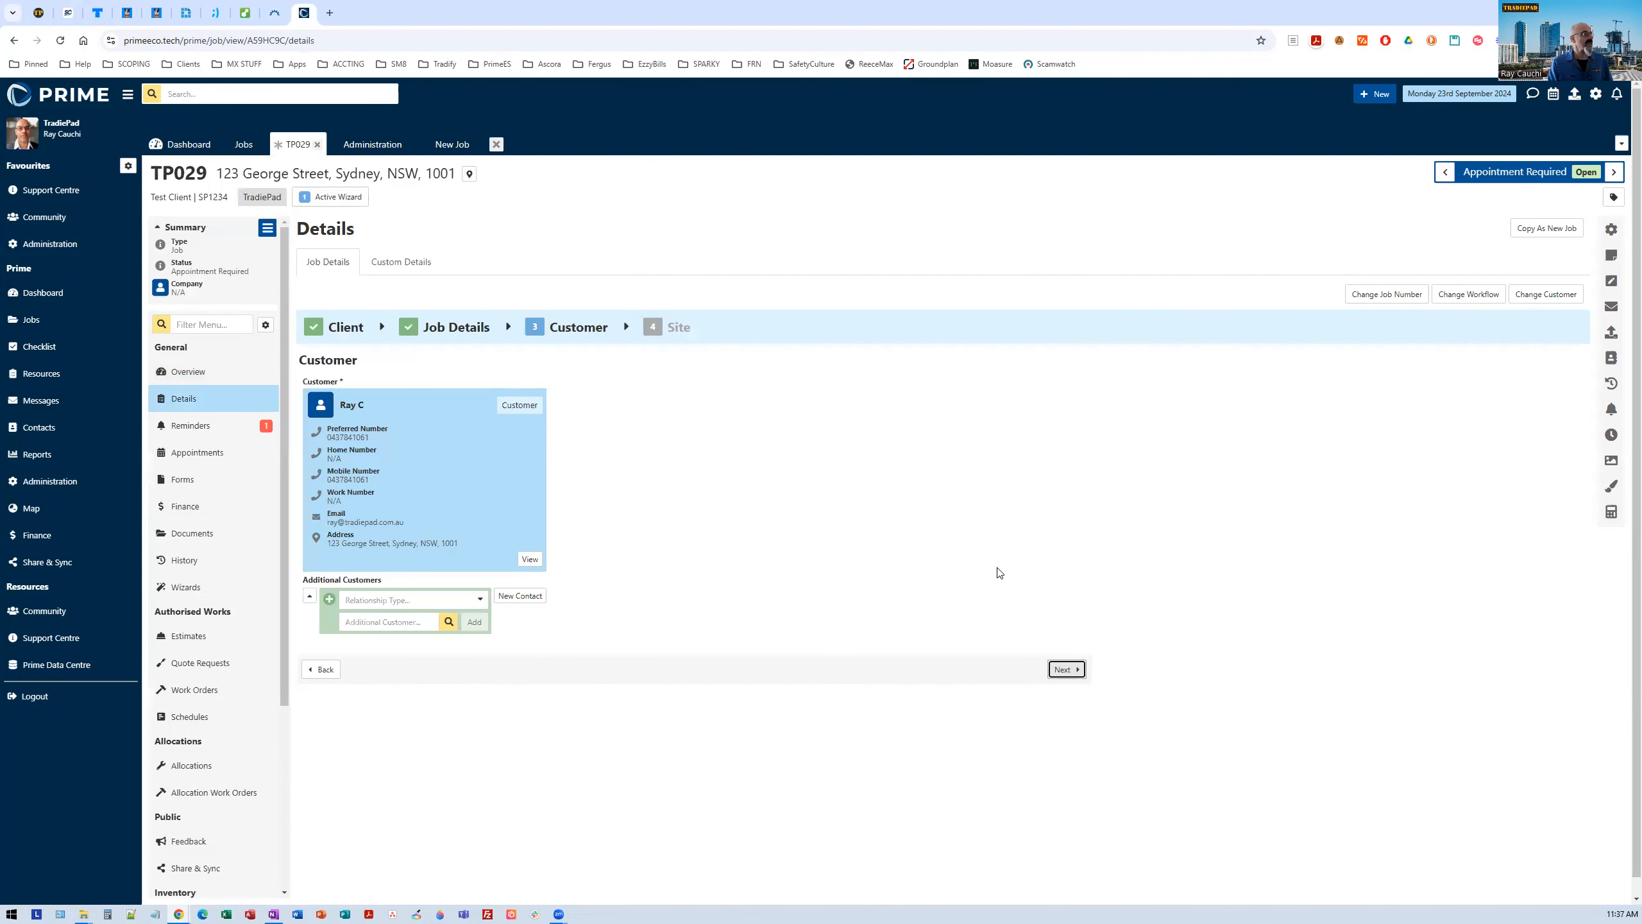
{"action": "left_click", "coordinate": [1063, 669]}
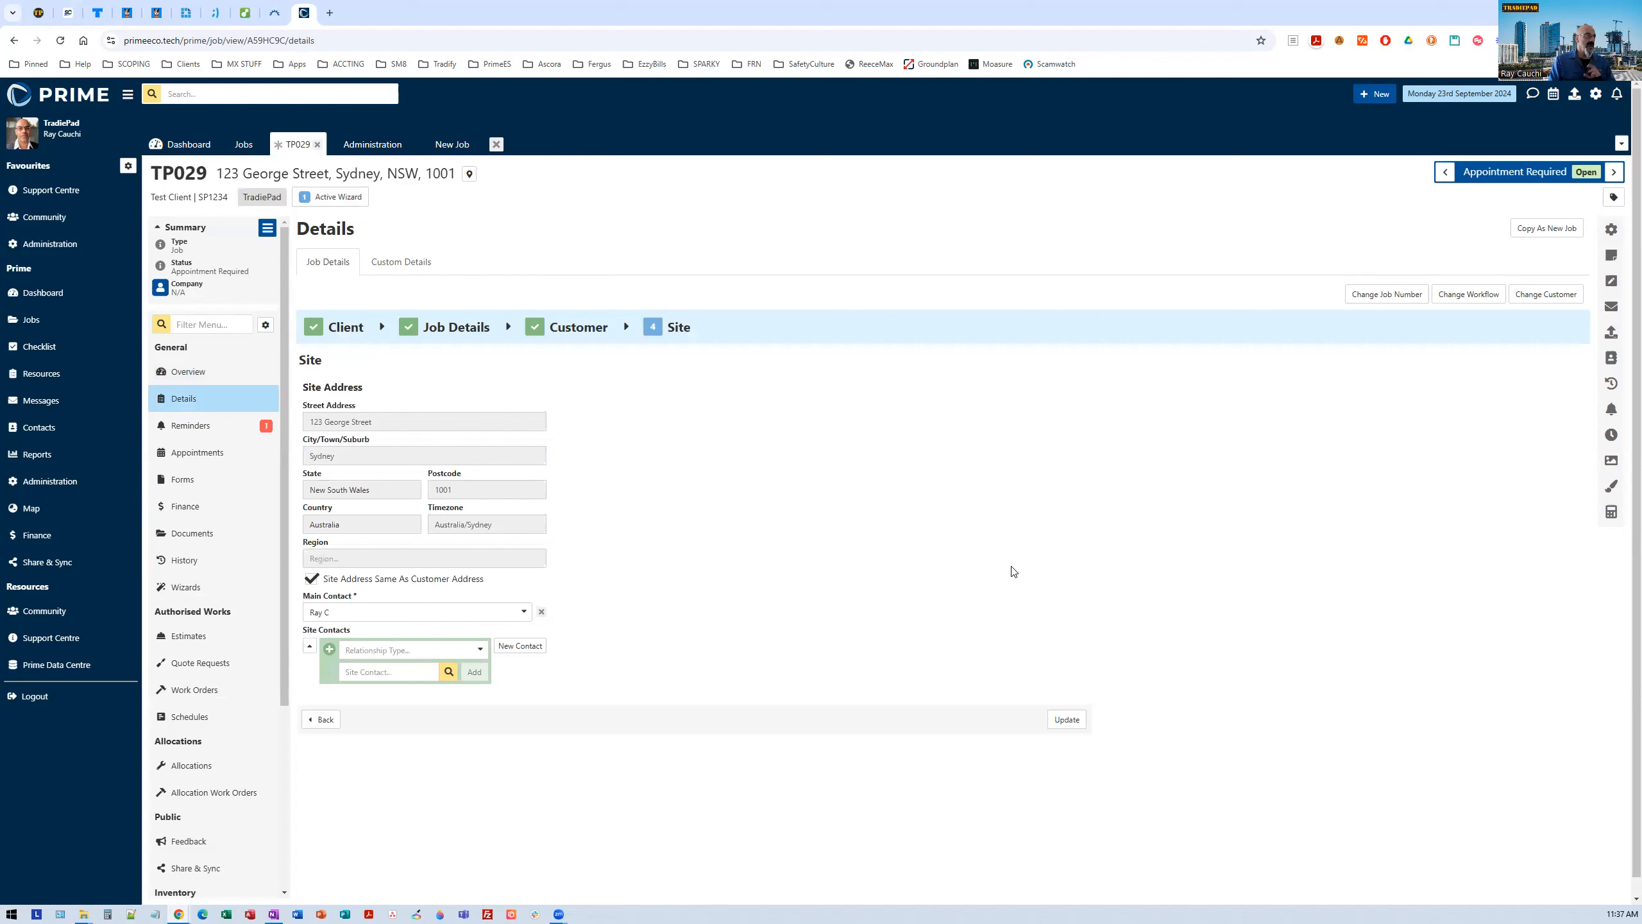